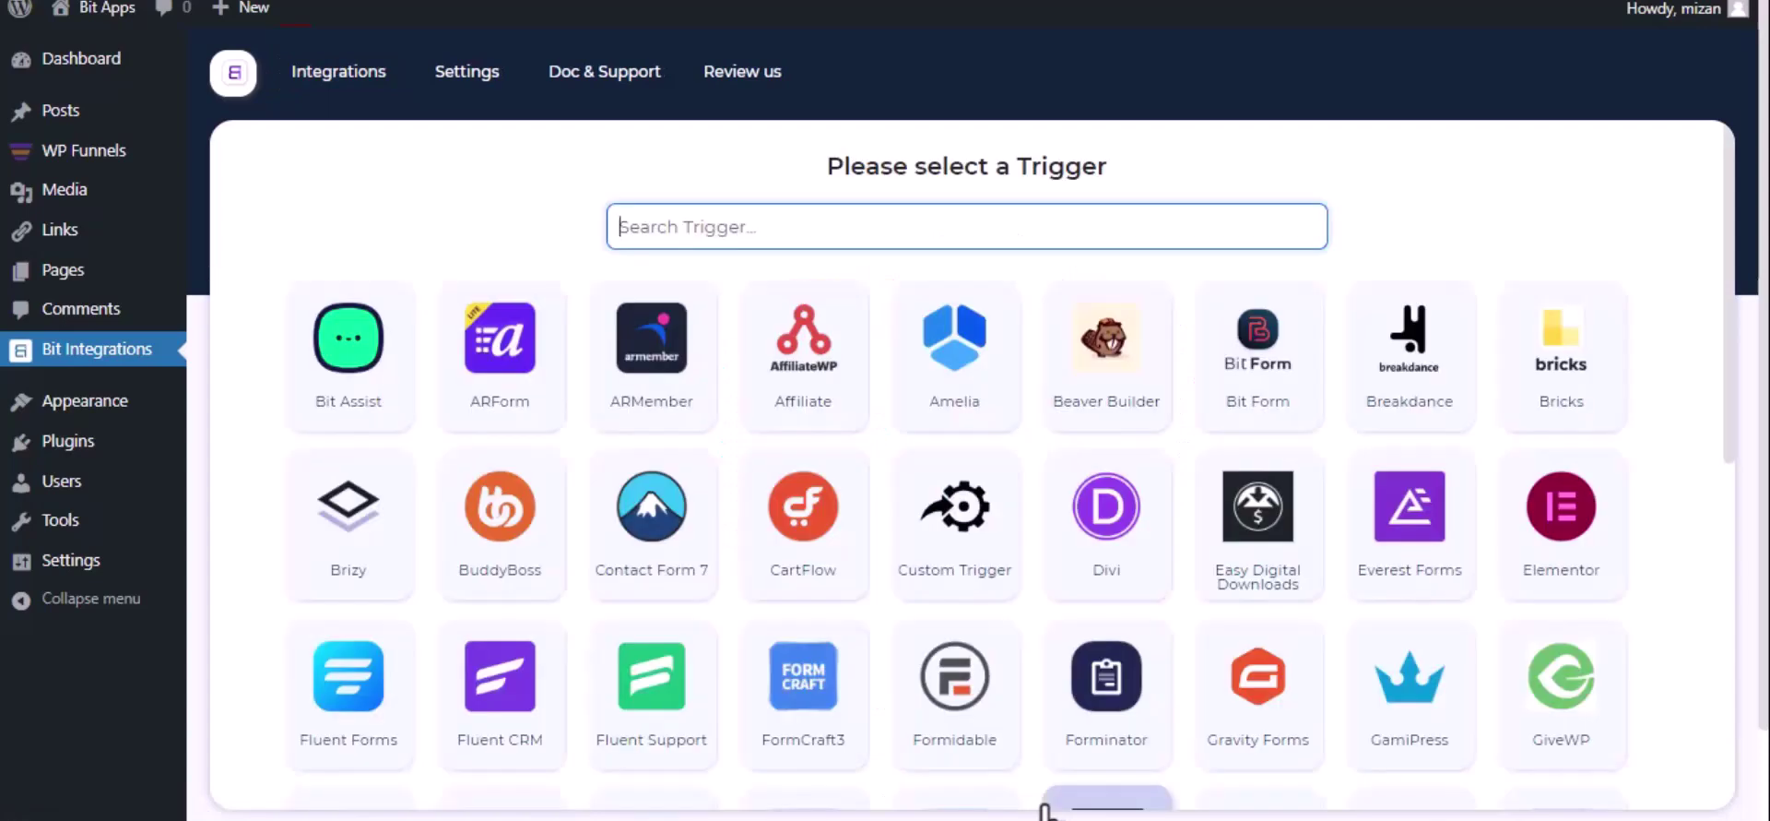
Pick WPFunnels as the trigger, copy its webhook URL and start fetching test data.
text(wp)
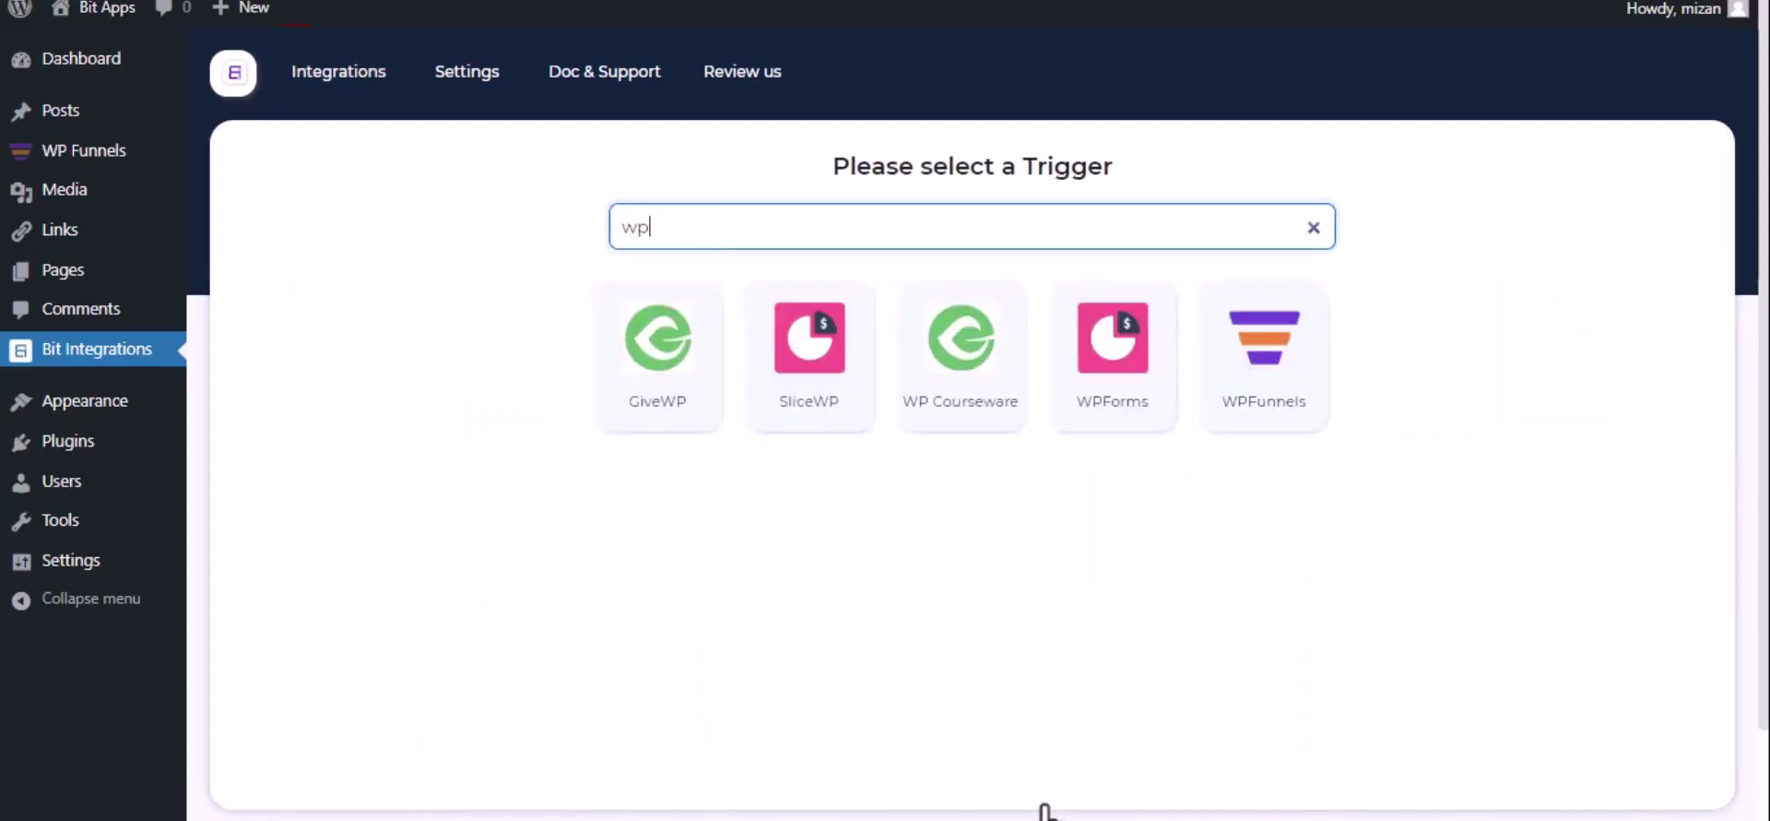
click(1247, 424)
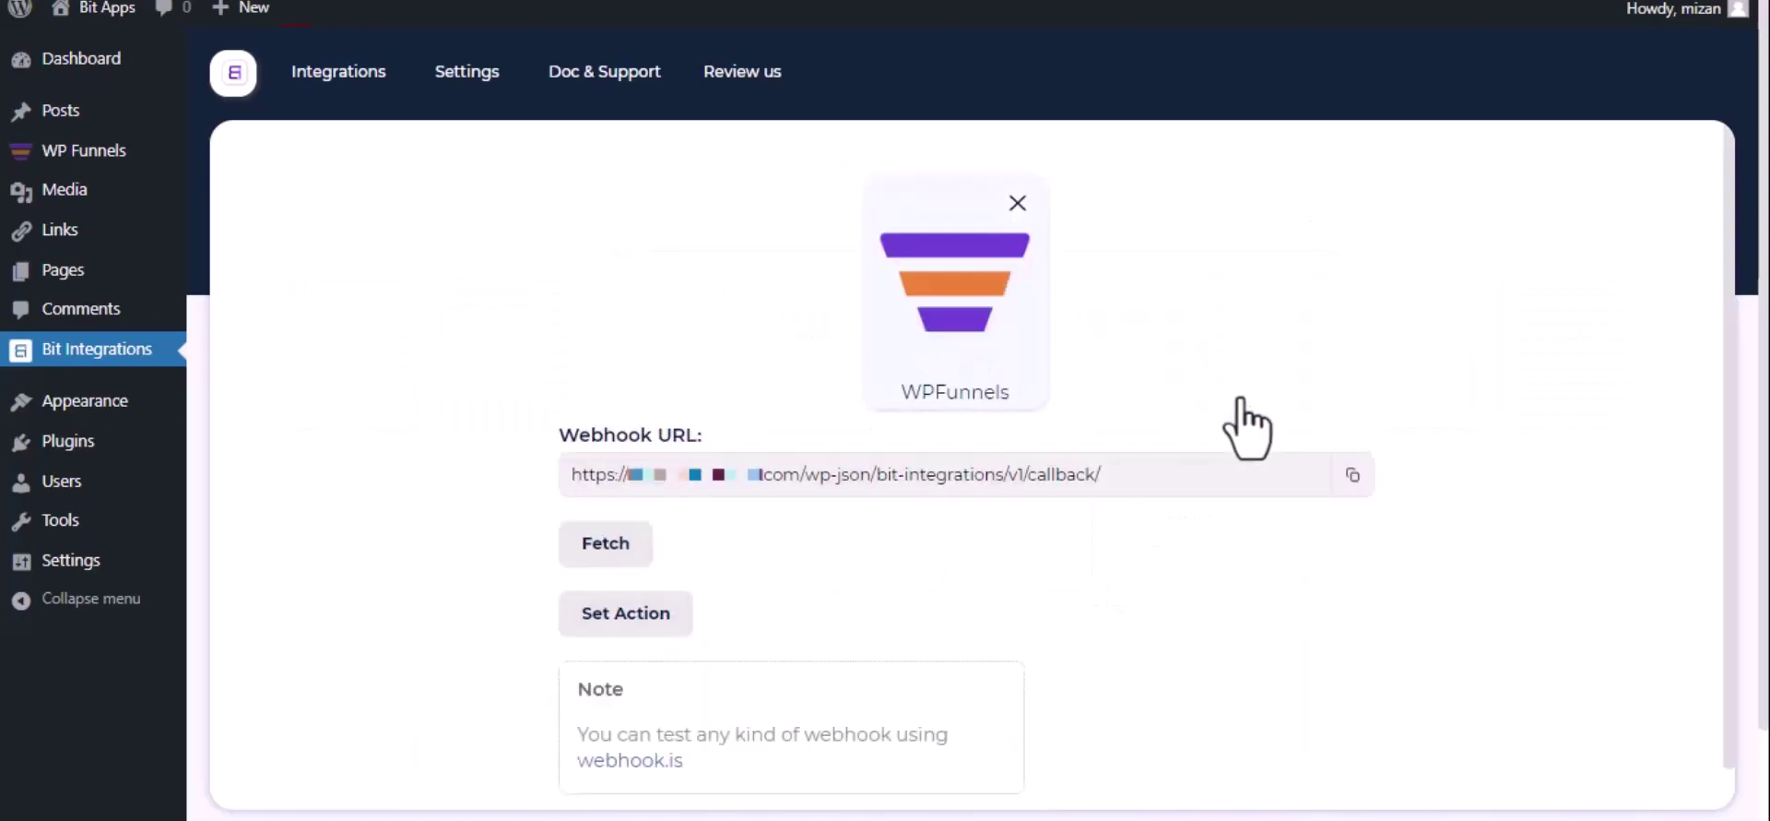
click(1352, 476)
click(584, 553)
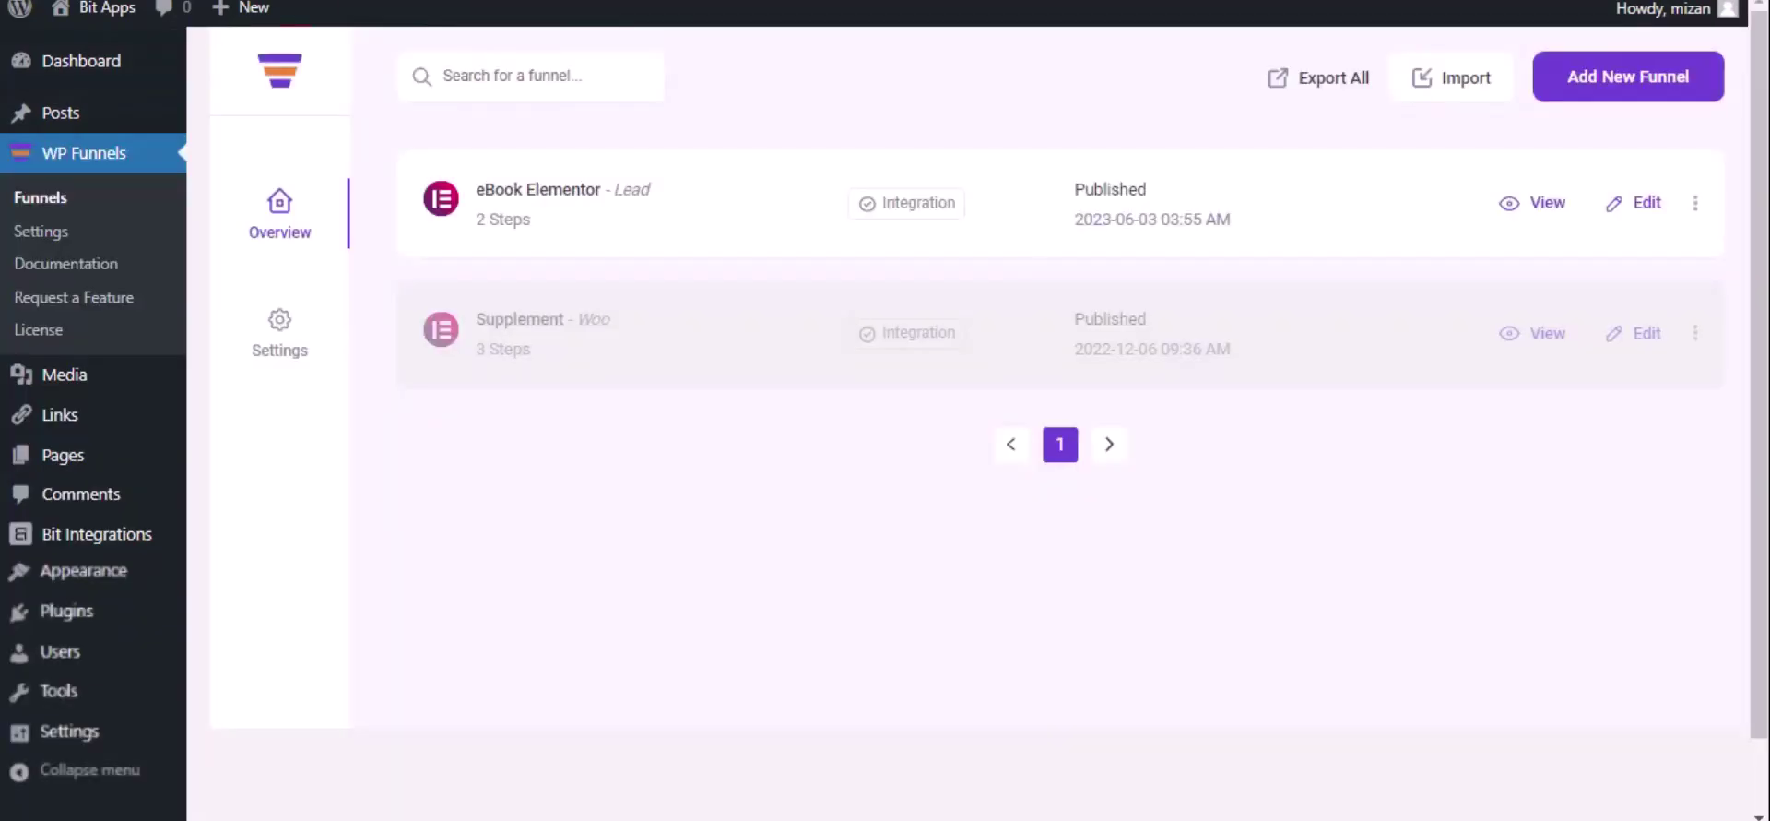
Open the eBook Elementor funnel's Webhook panel and start a new webhook.
click(1647, 203)
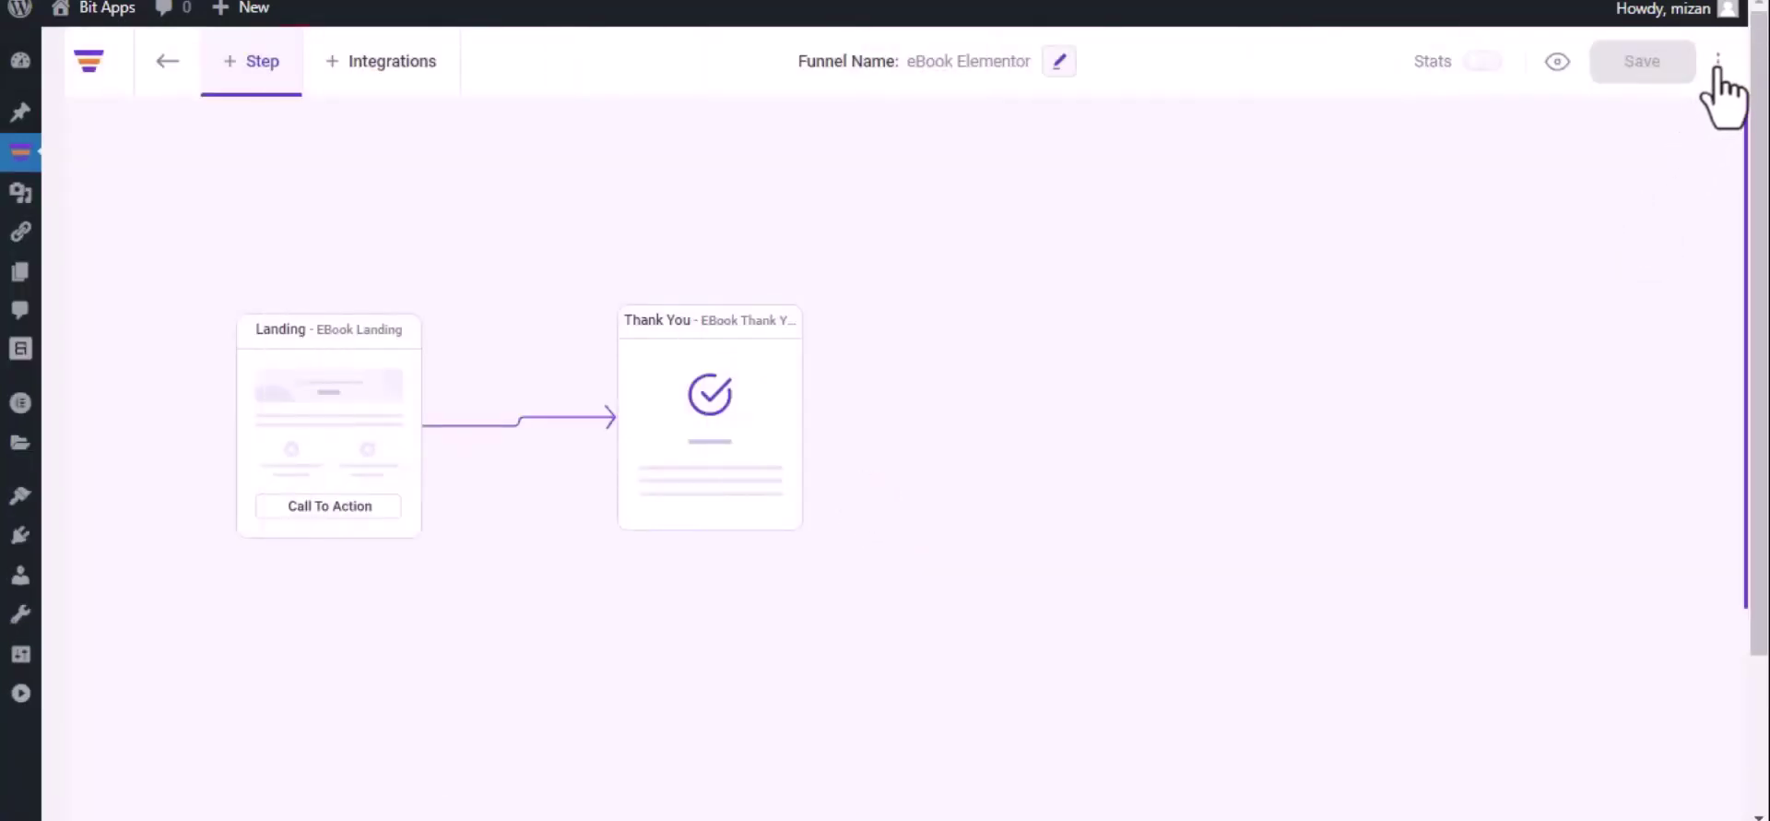
click(1720, 61)
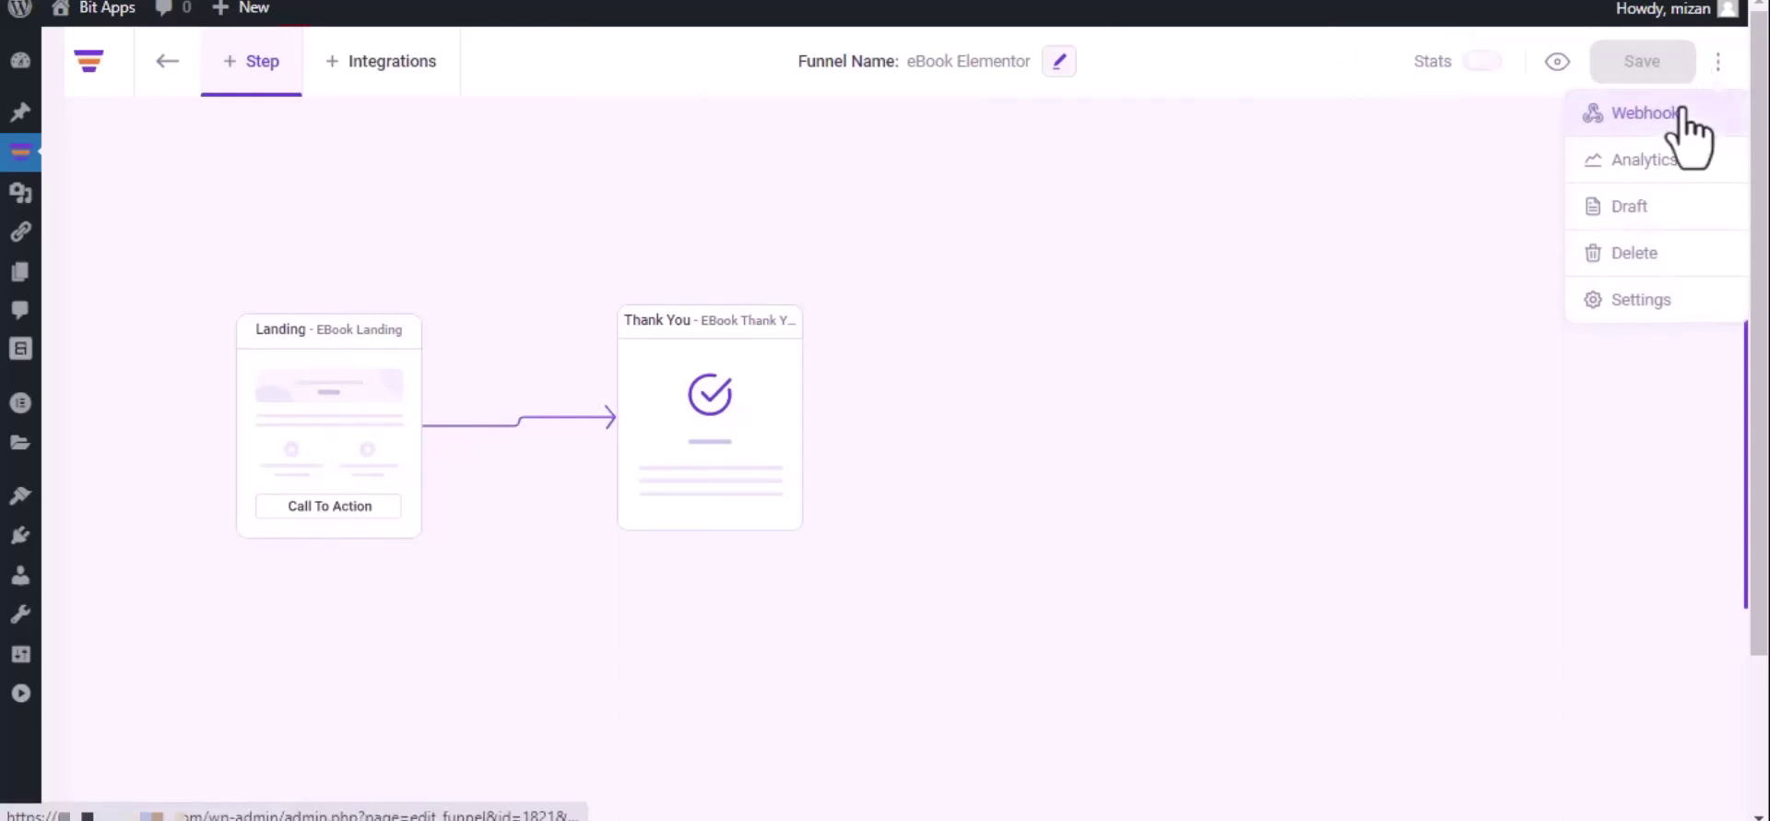
click(1681, 111)
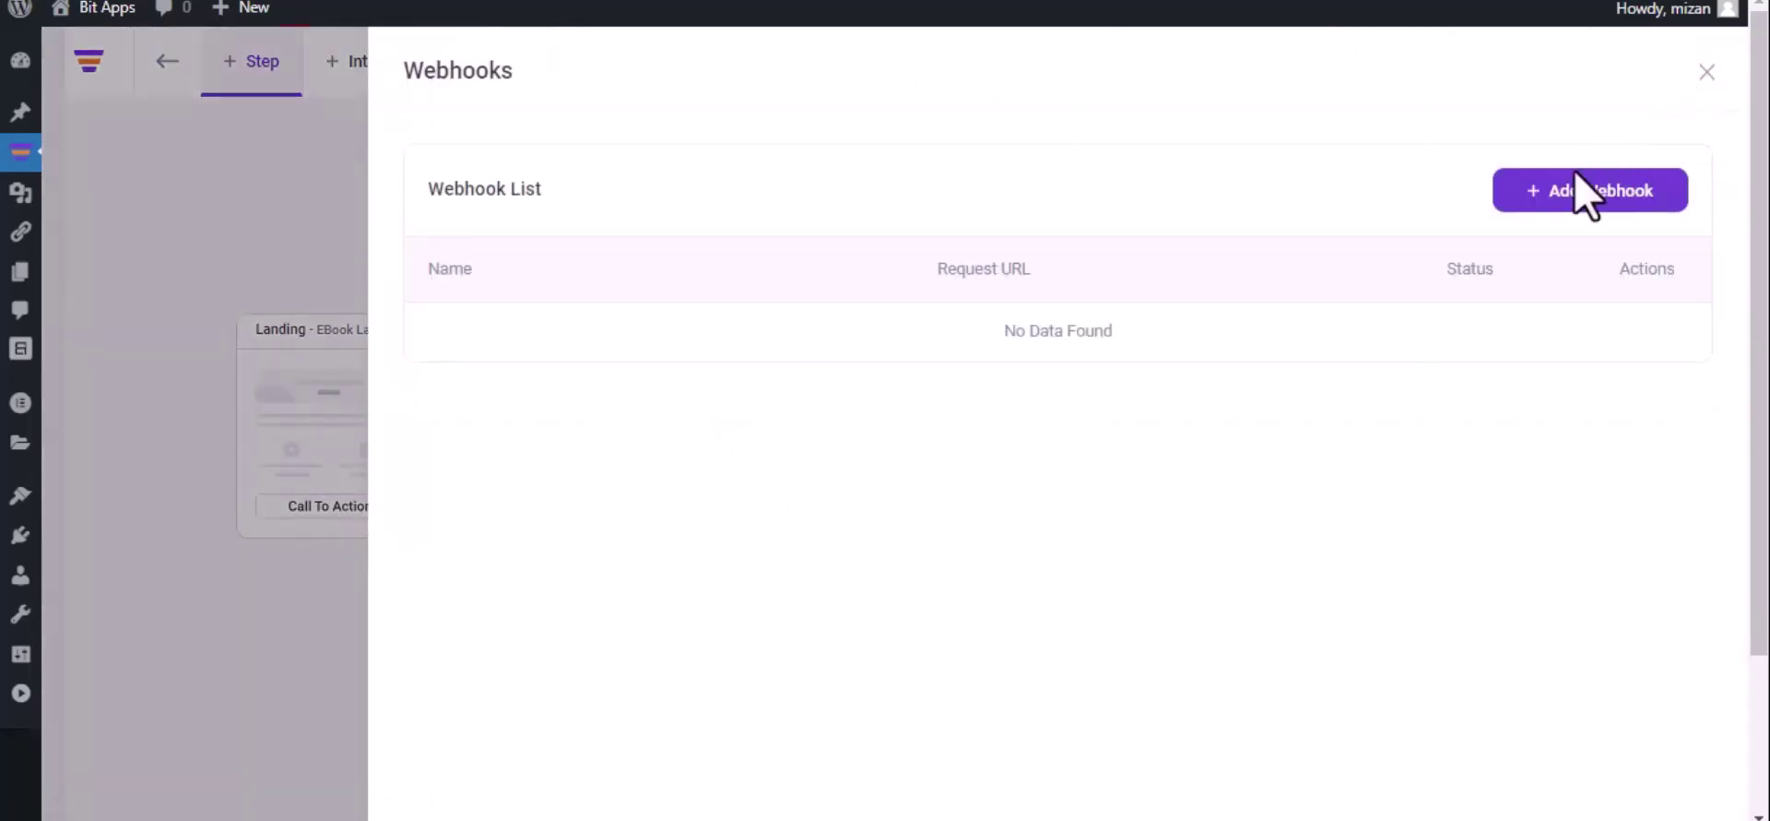
click(1581, 194)
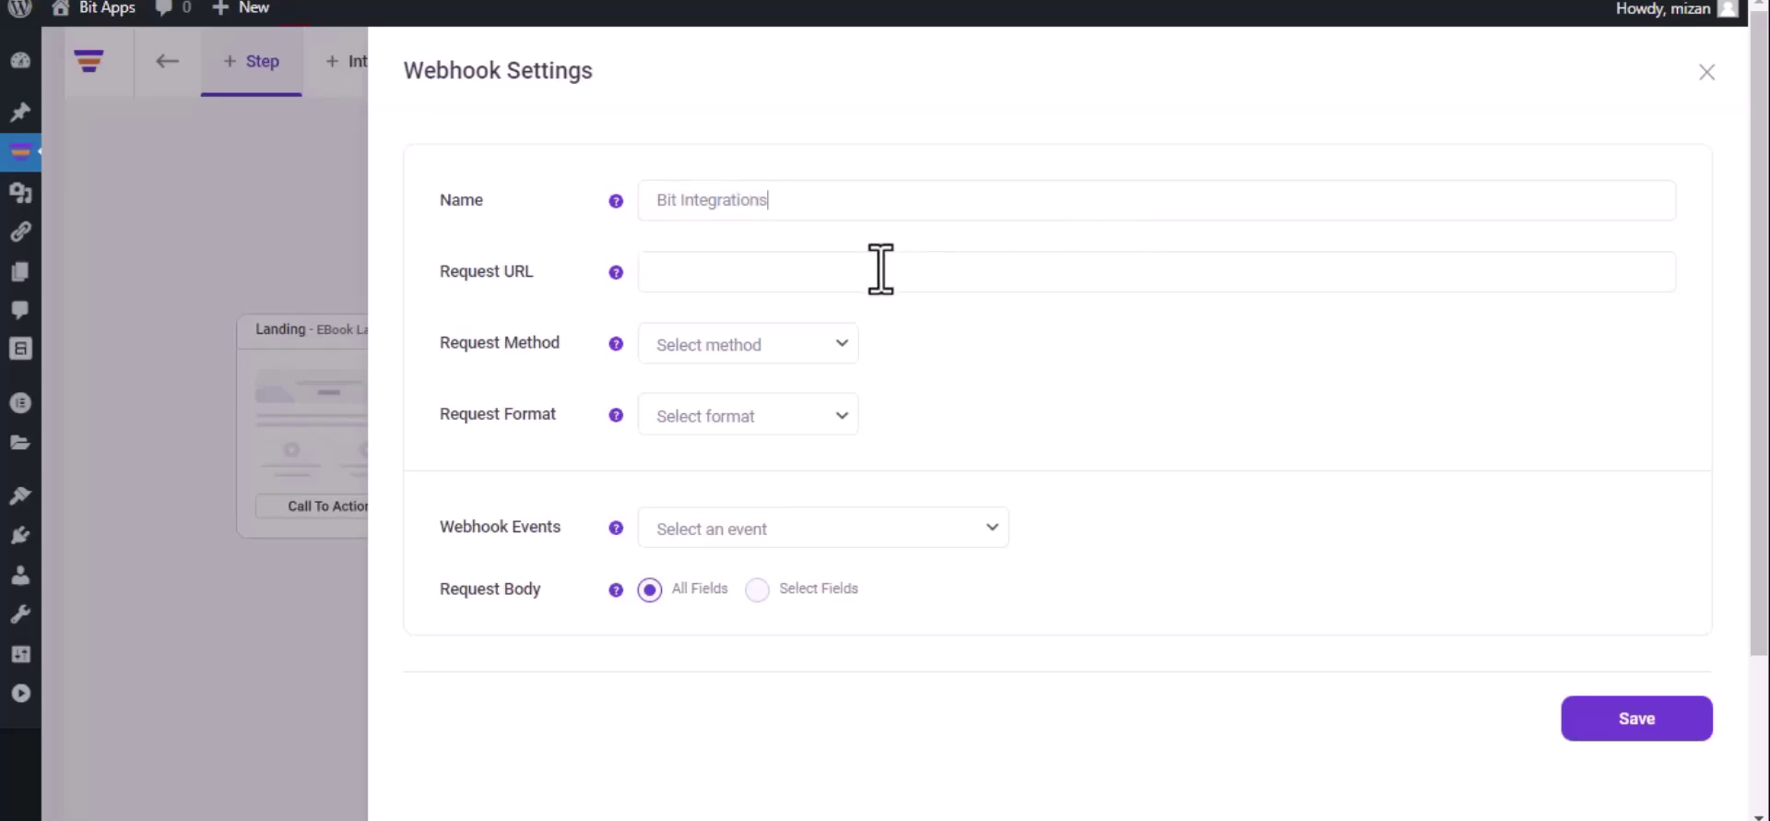
Set the webhook to the copied URL, POST, JSON, firing after eBook Landing opt-in, and save.
key(ctrl+v)
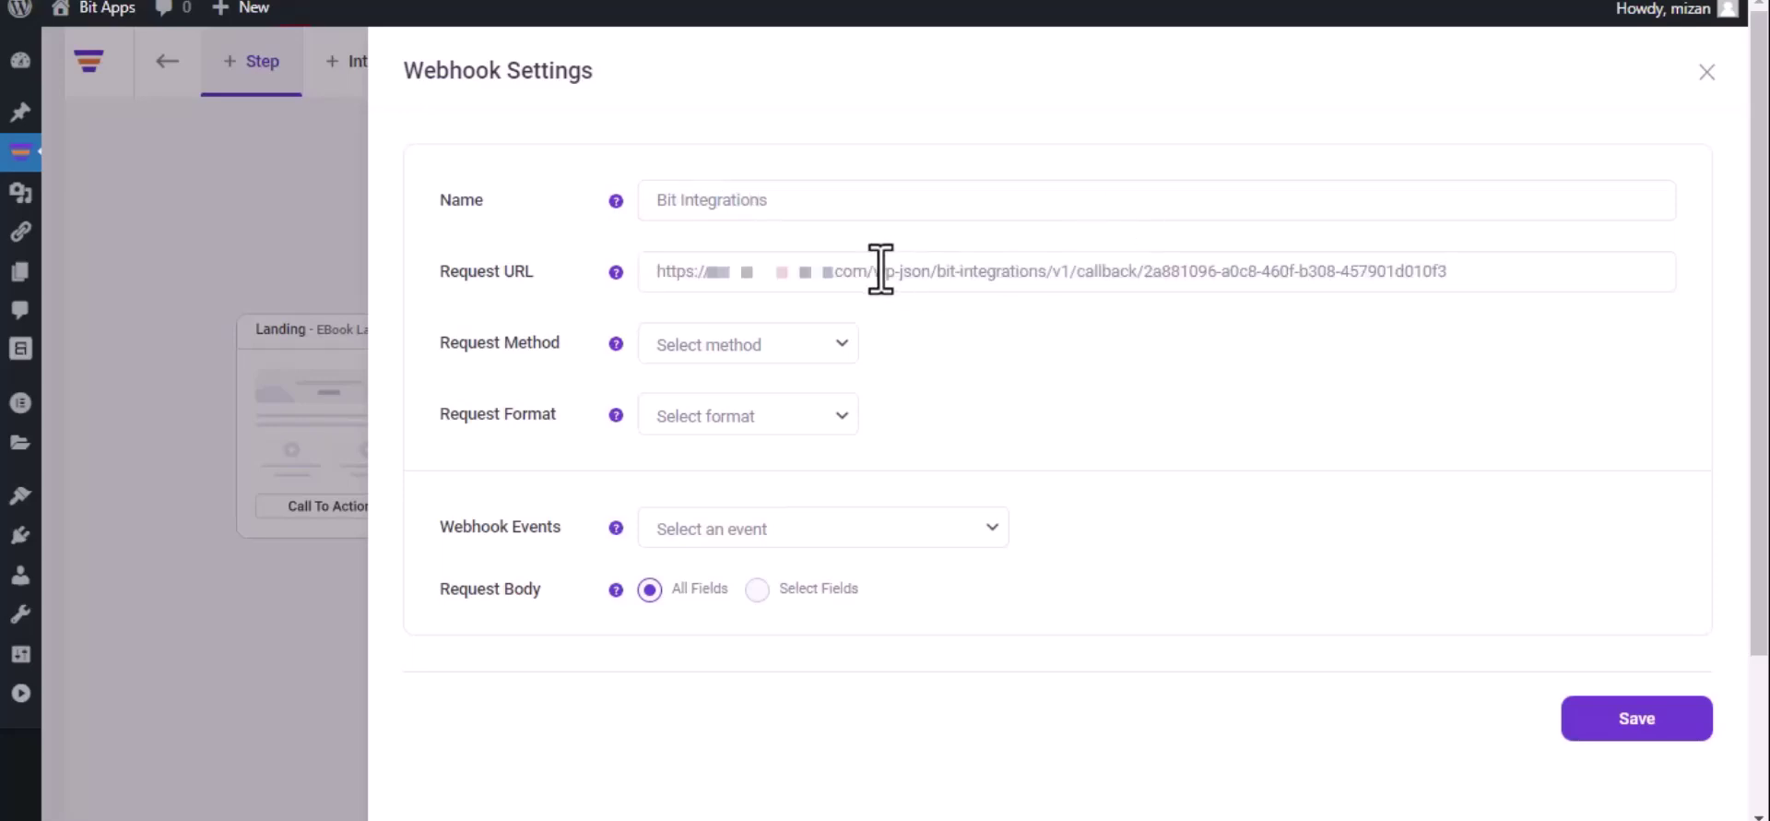
click(755, 355)
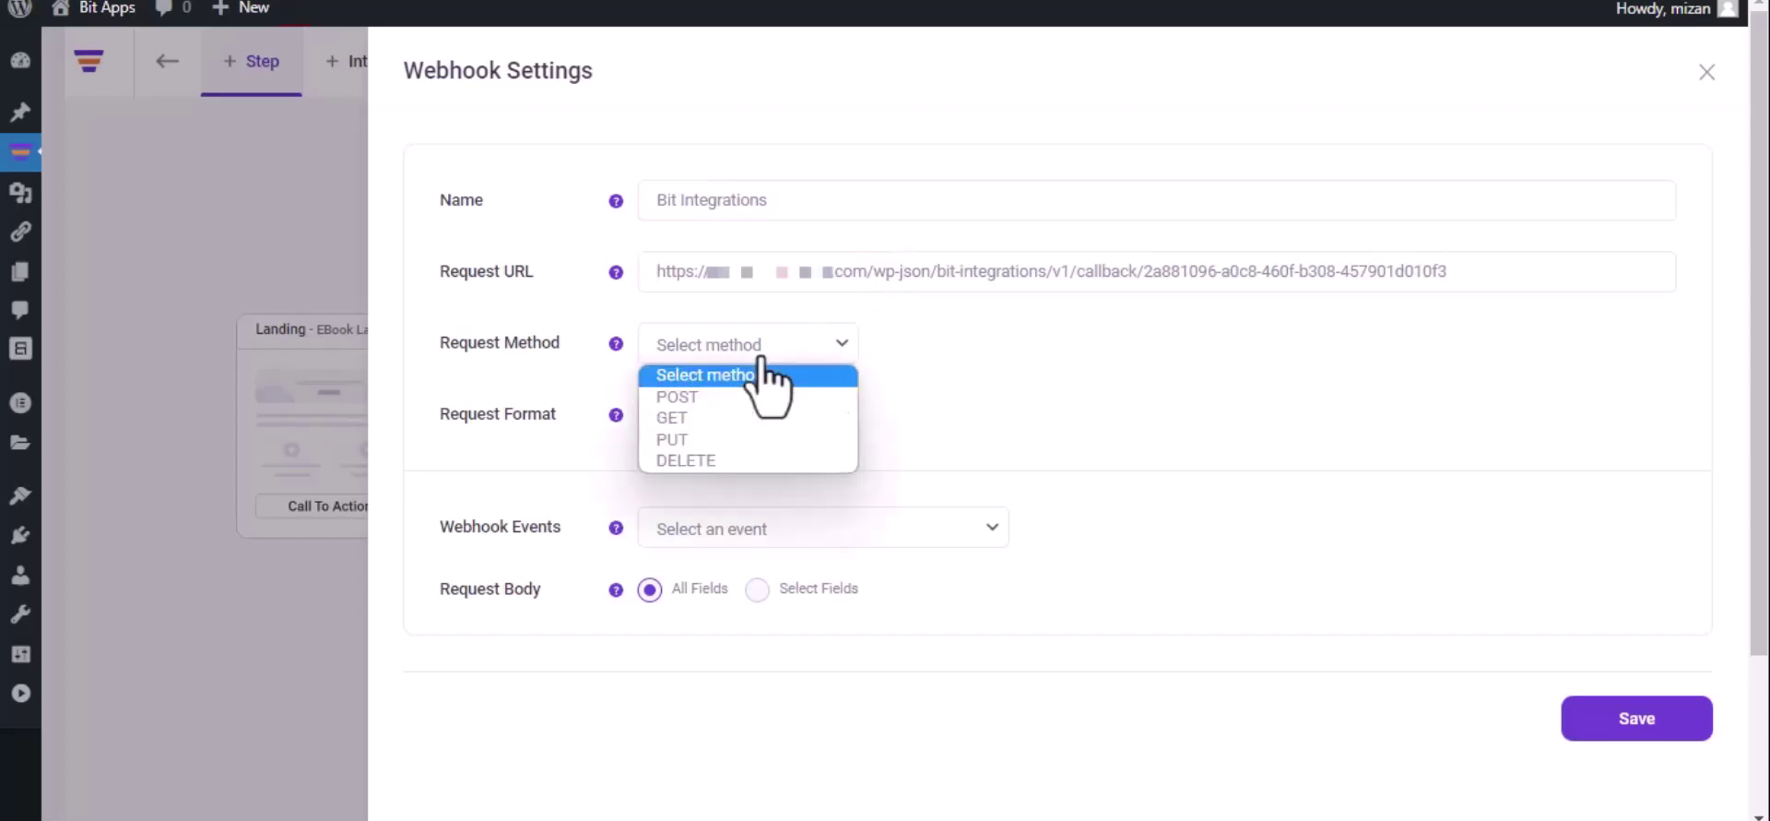
click(745, 398)
click(745, 413)
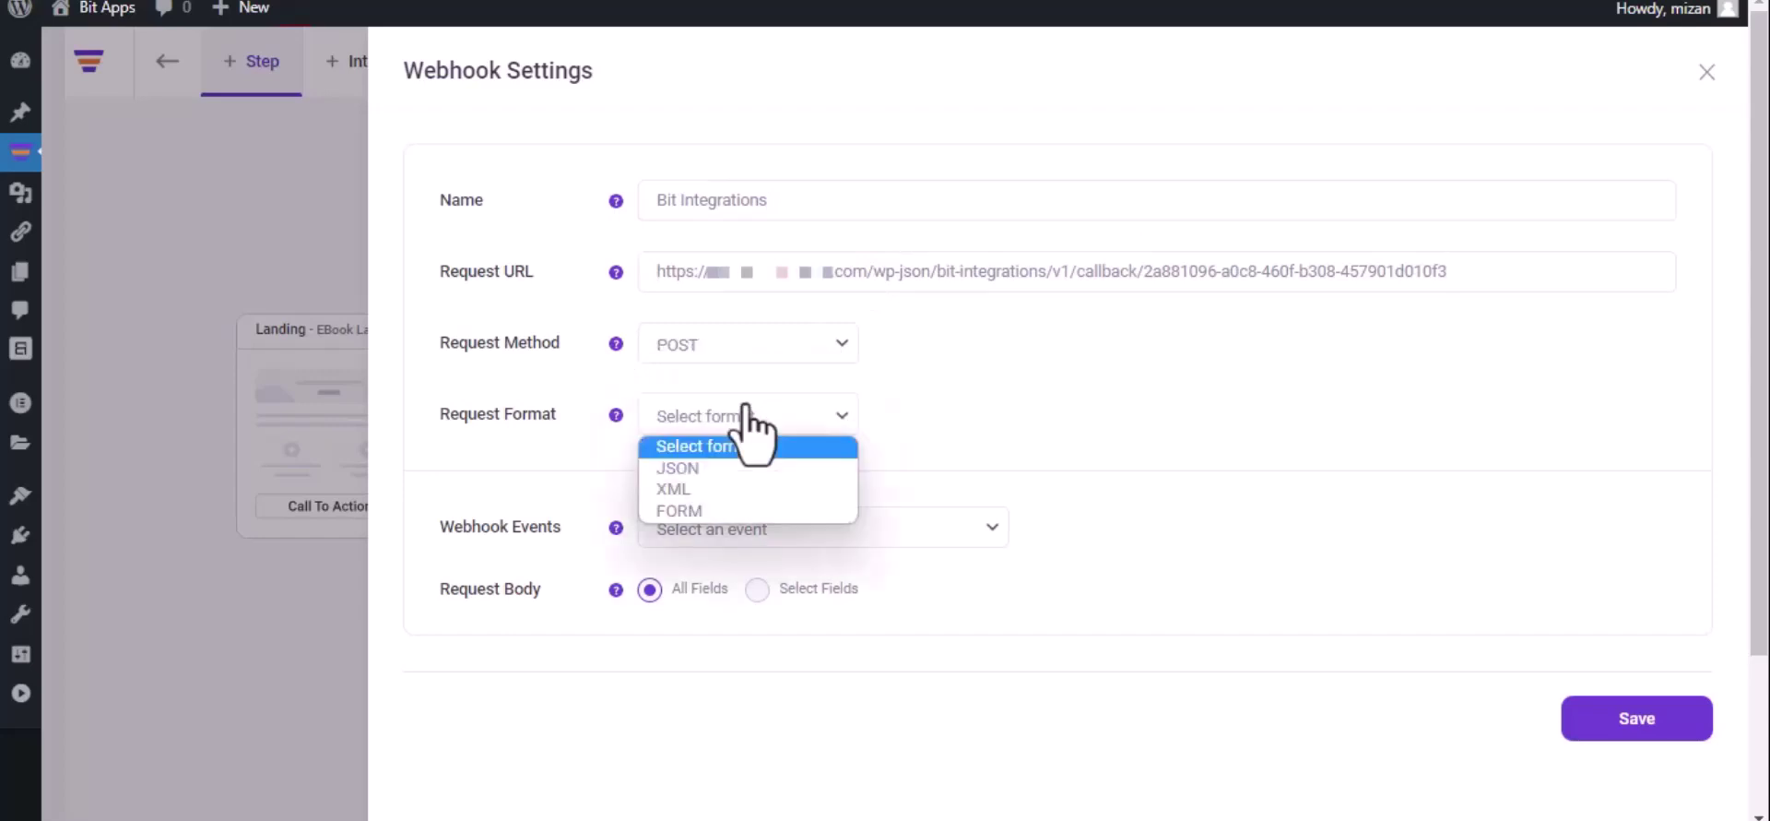
click(735, 470)
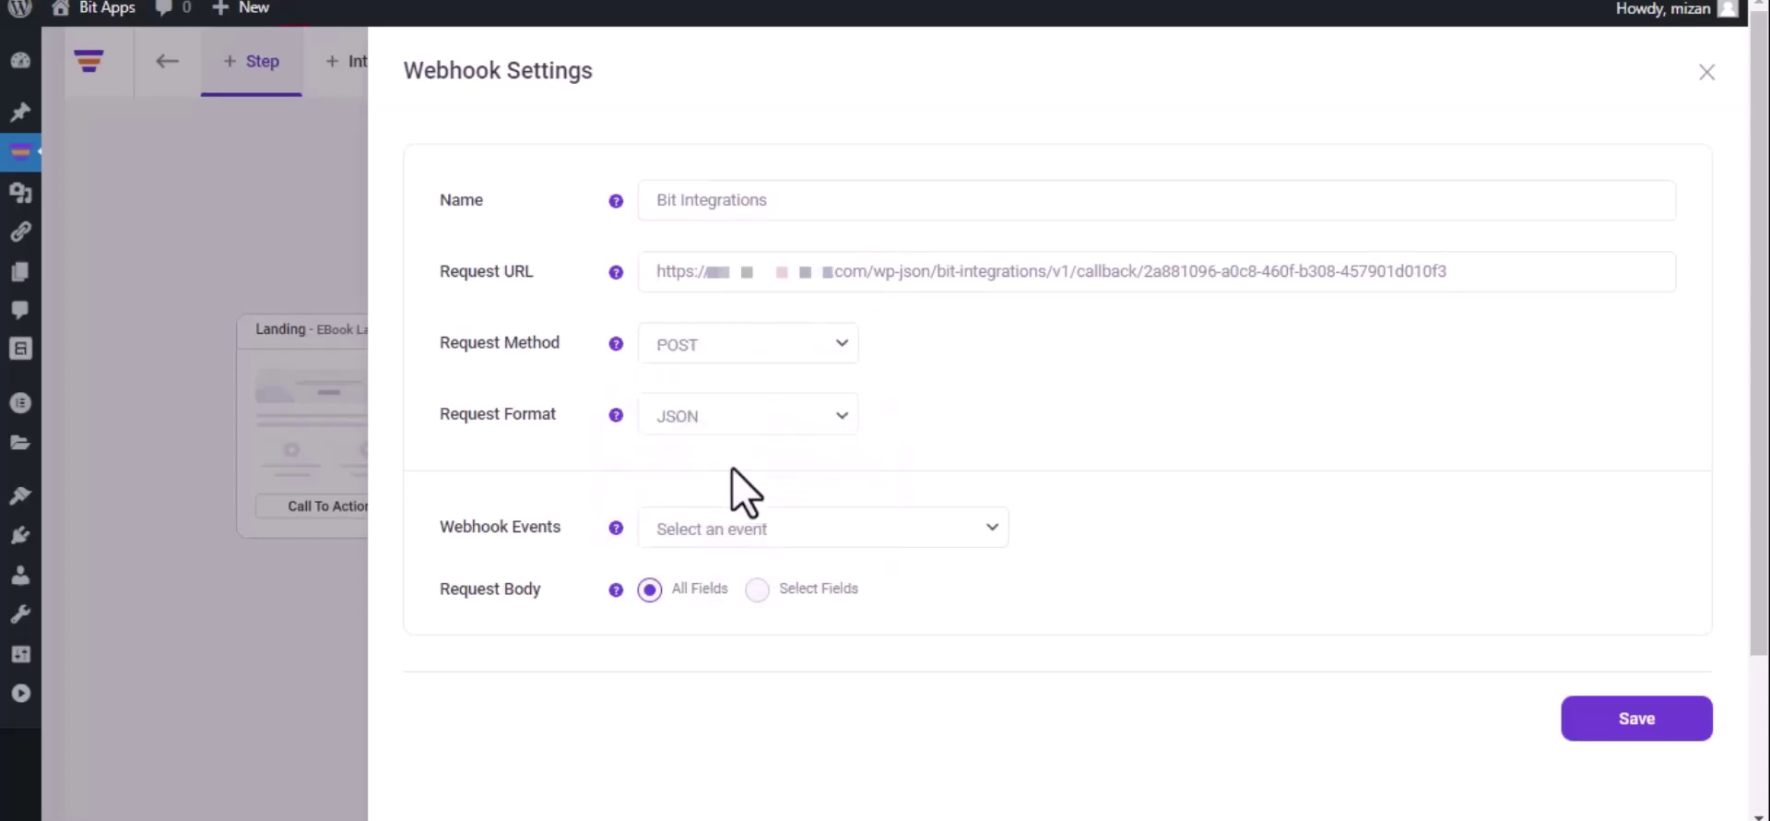
click(774, 528)
click(774, 585)
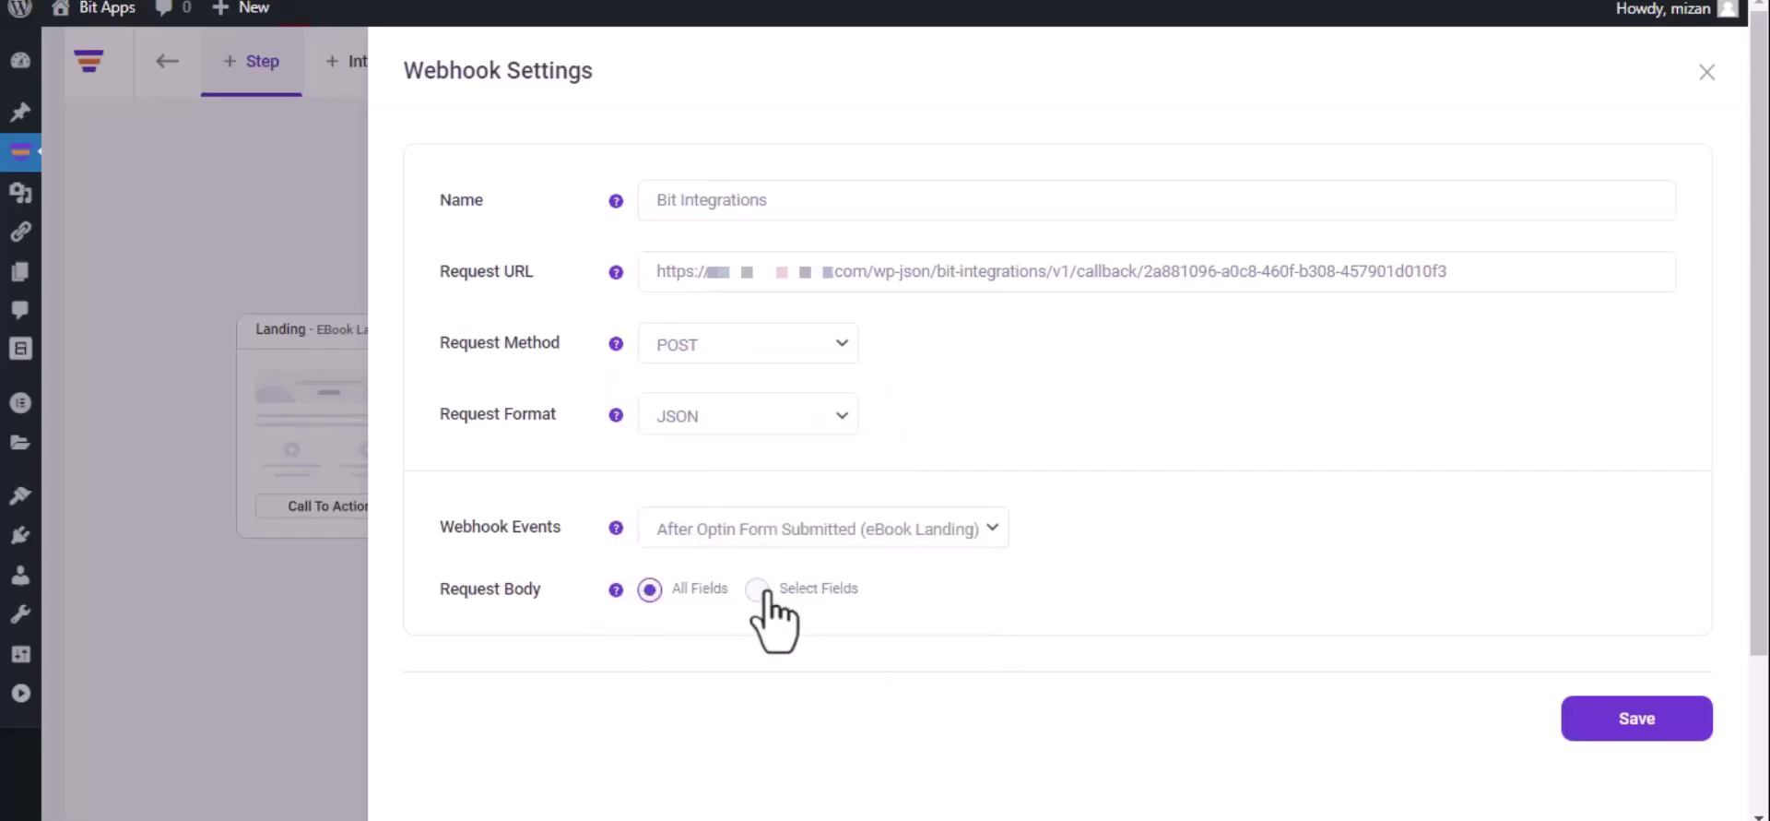
click(1634, 728)
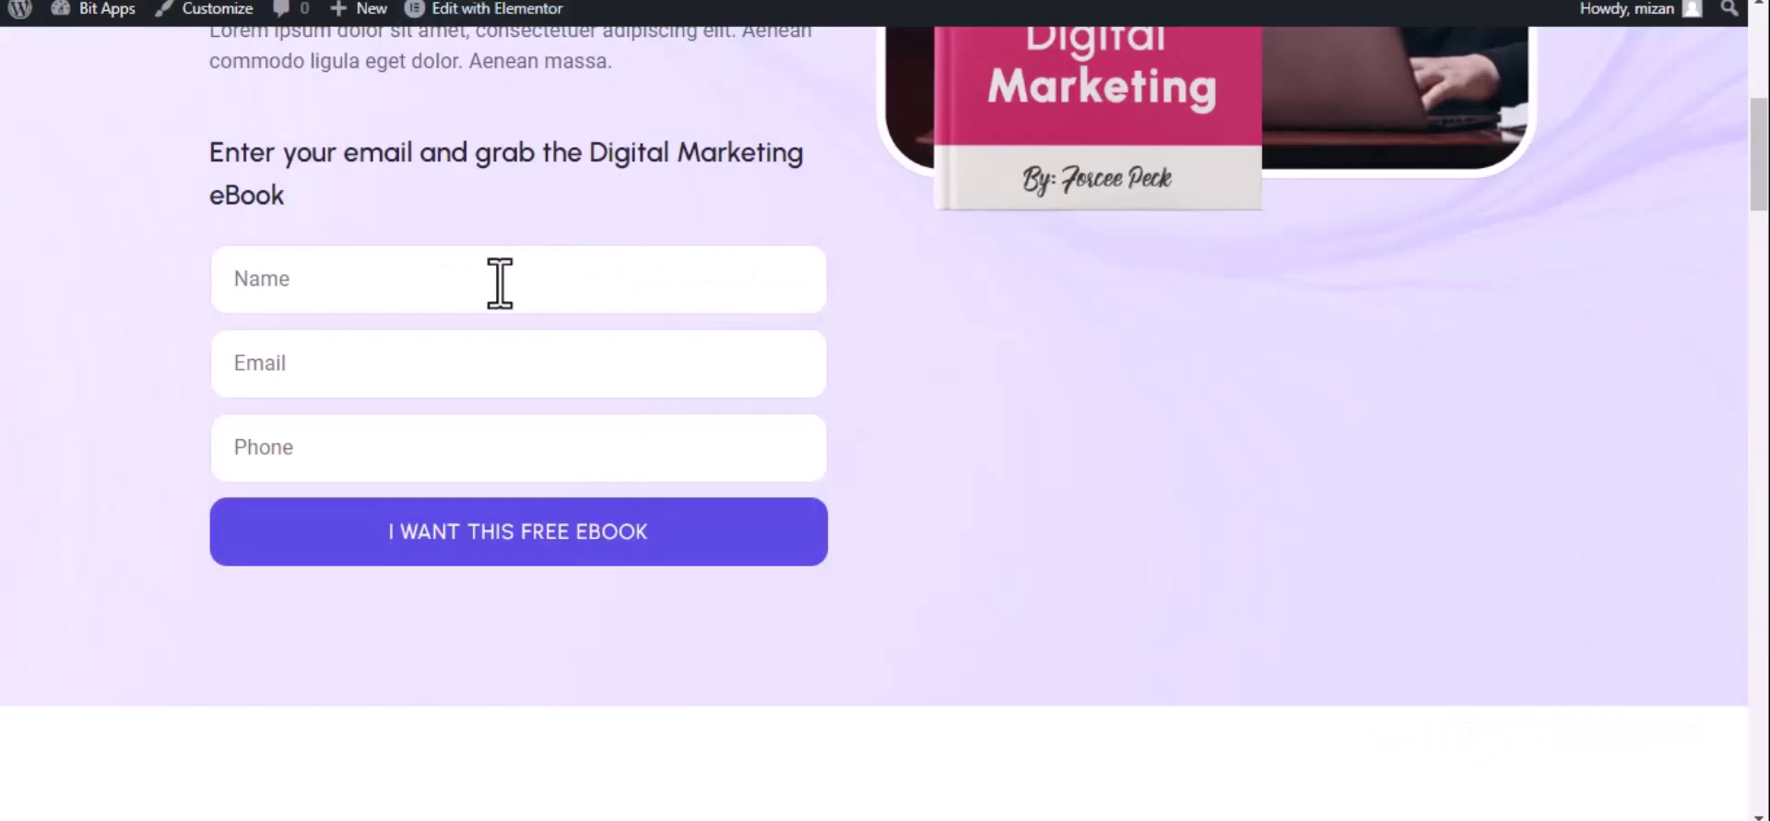
Enter a test name, e-mail address and phone number in the opt-in form and submit it.
click(500, 282)
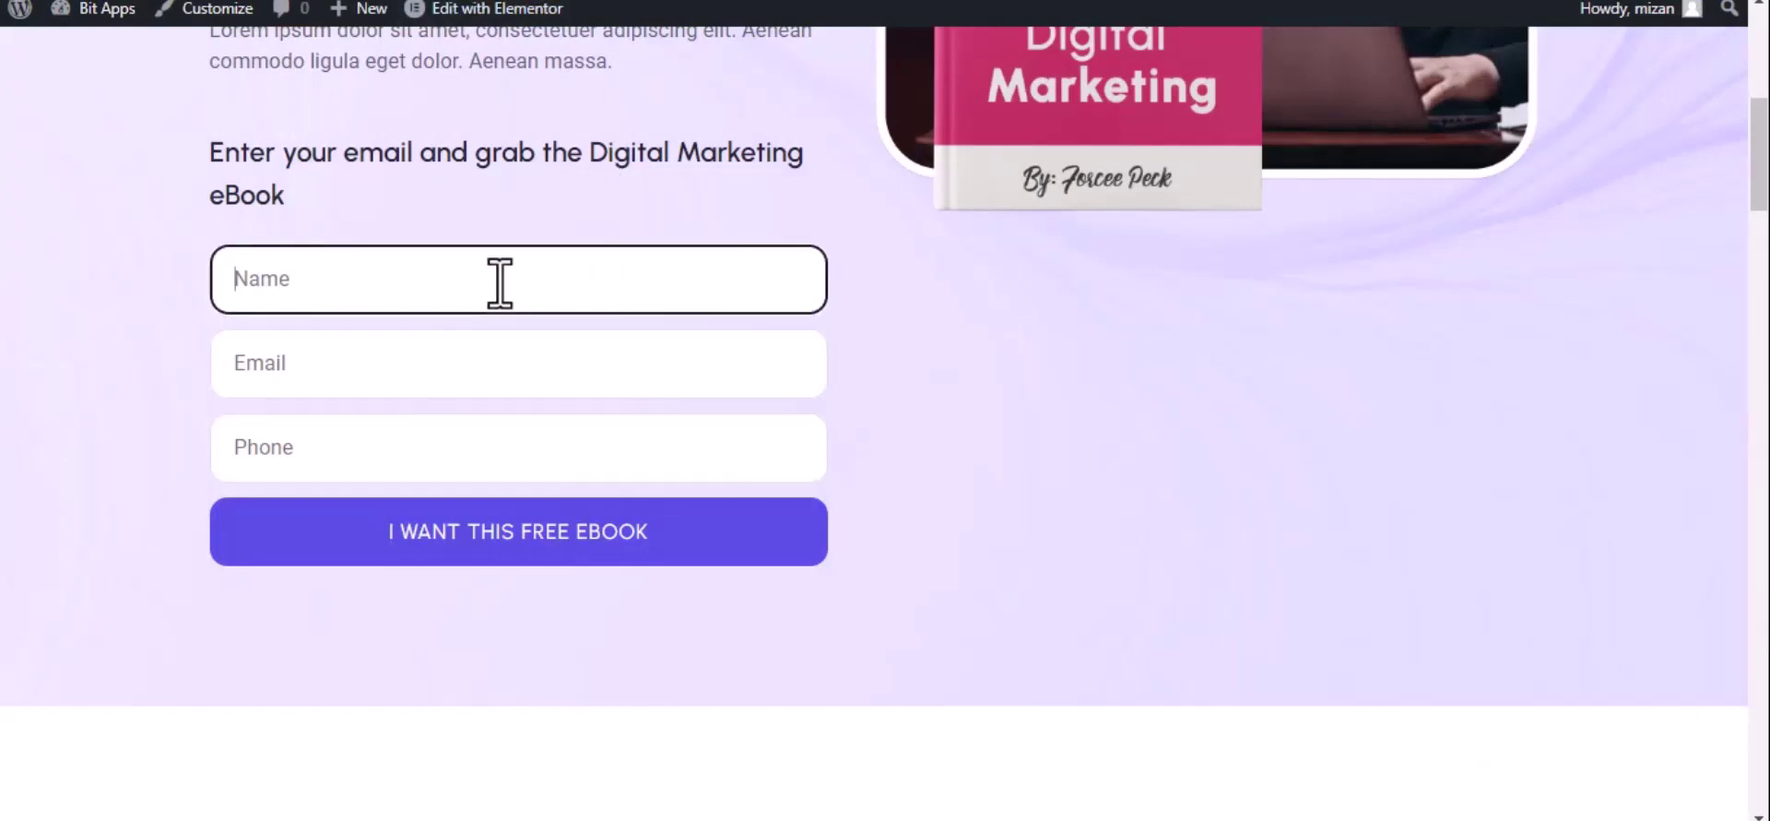
text(Bit Integrations)
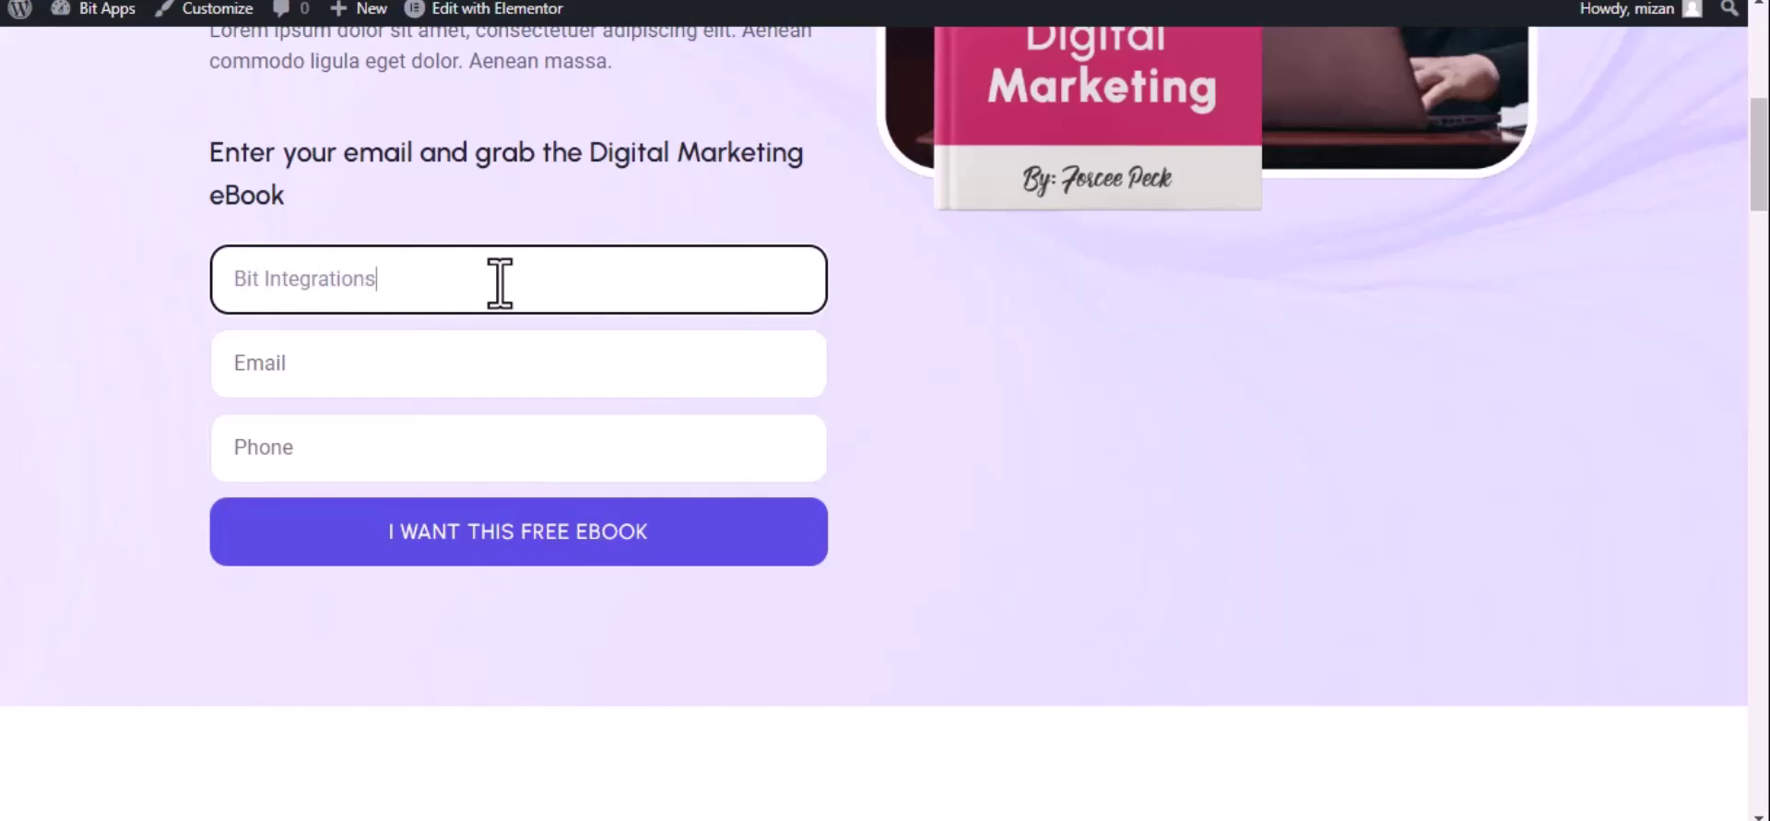
click(389, 381)
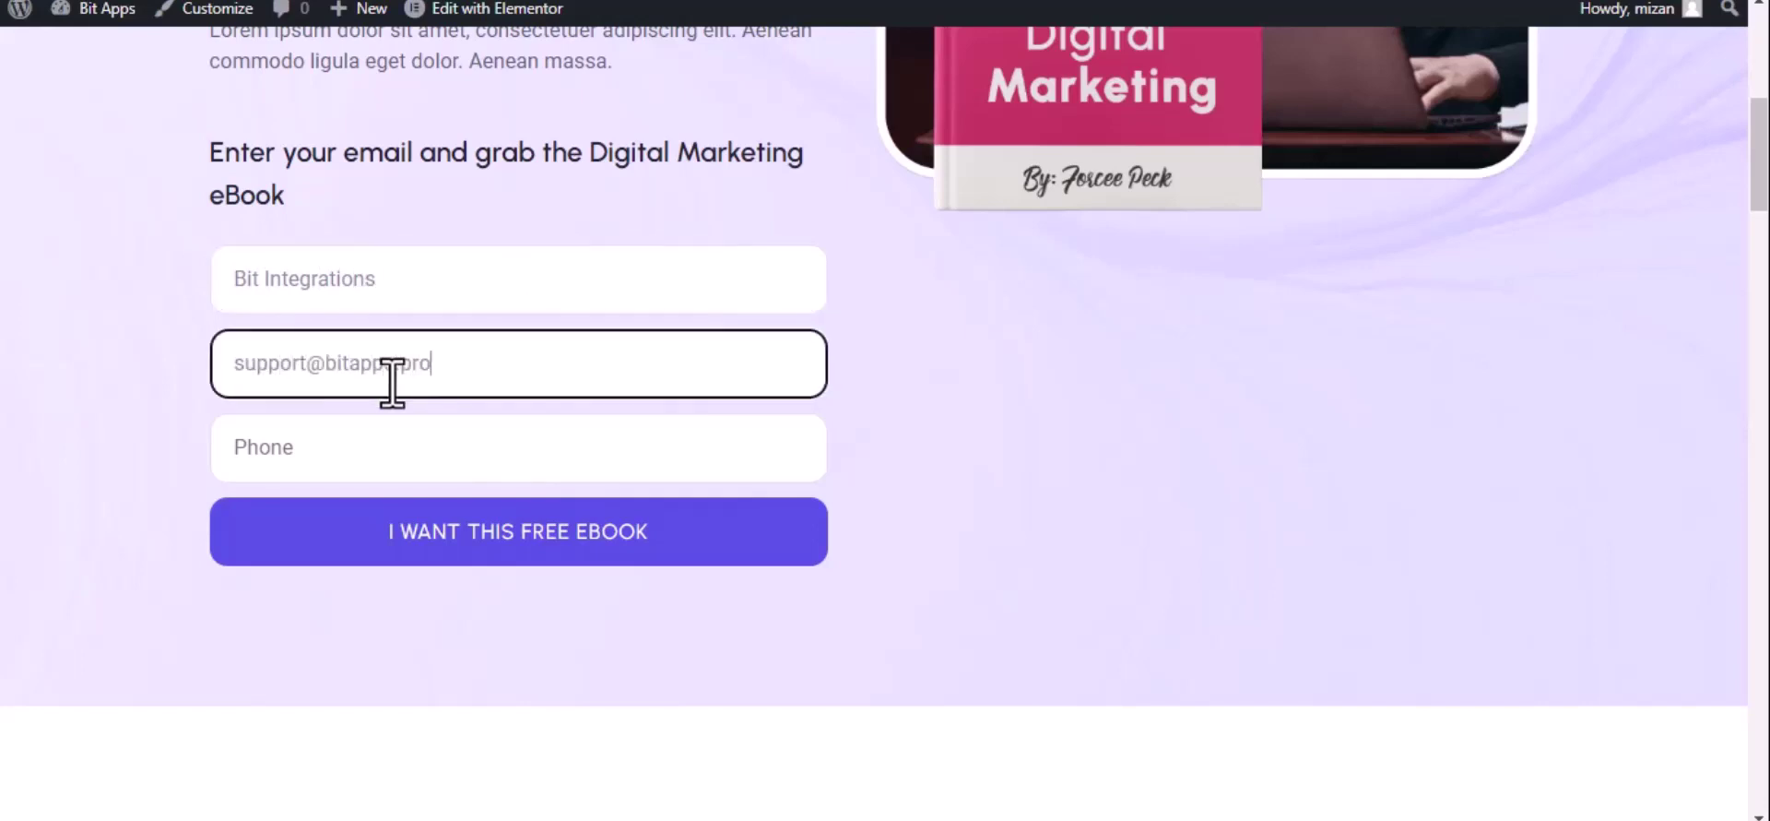
click(395, 446)
text(44)
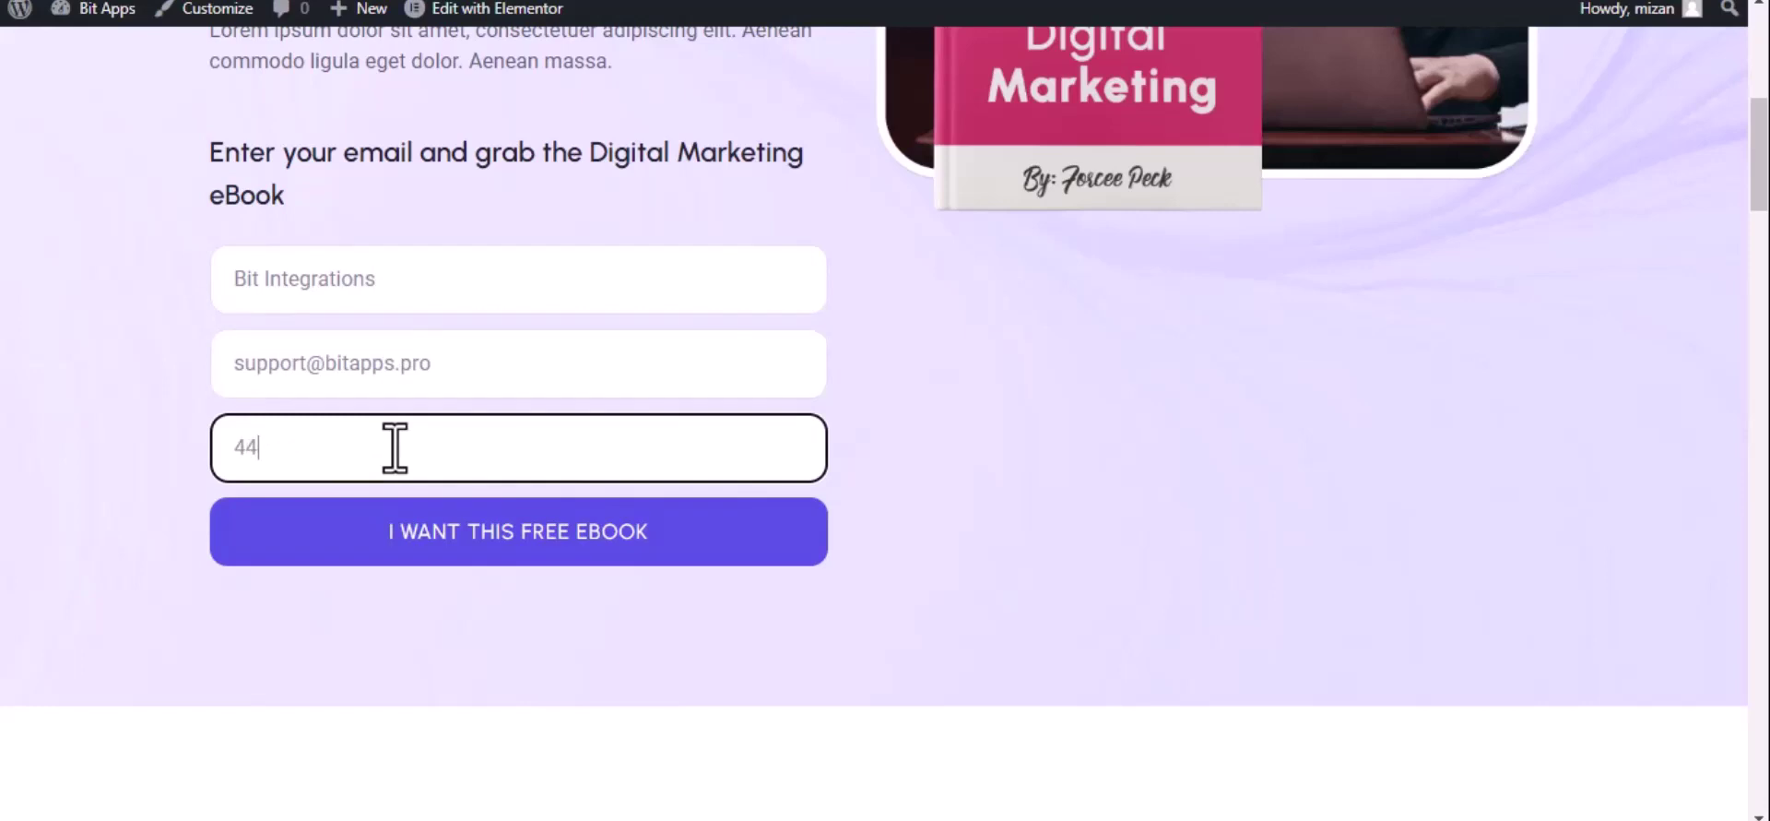
text(4555666)
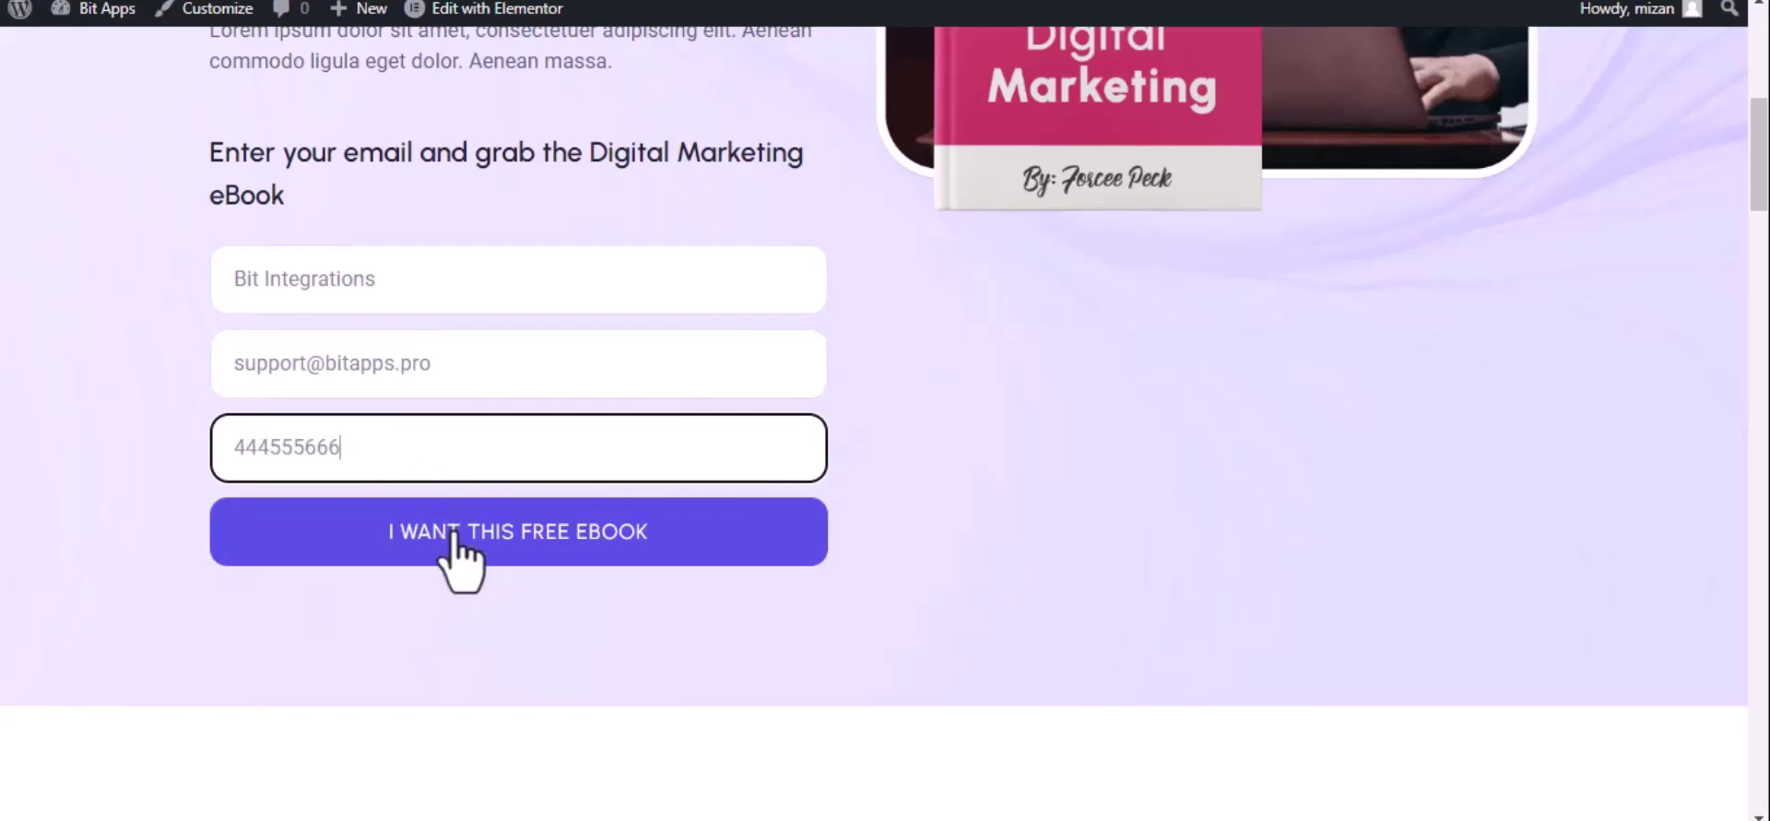
click(456, 536)
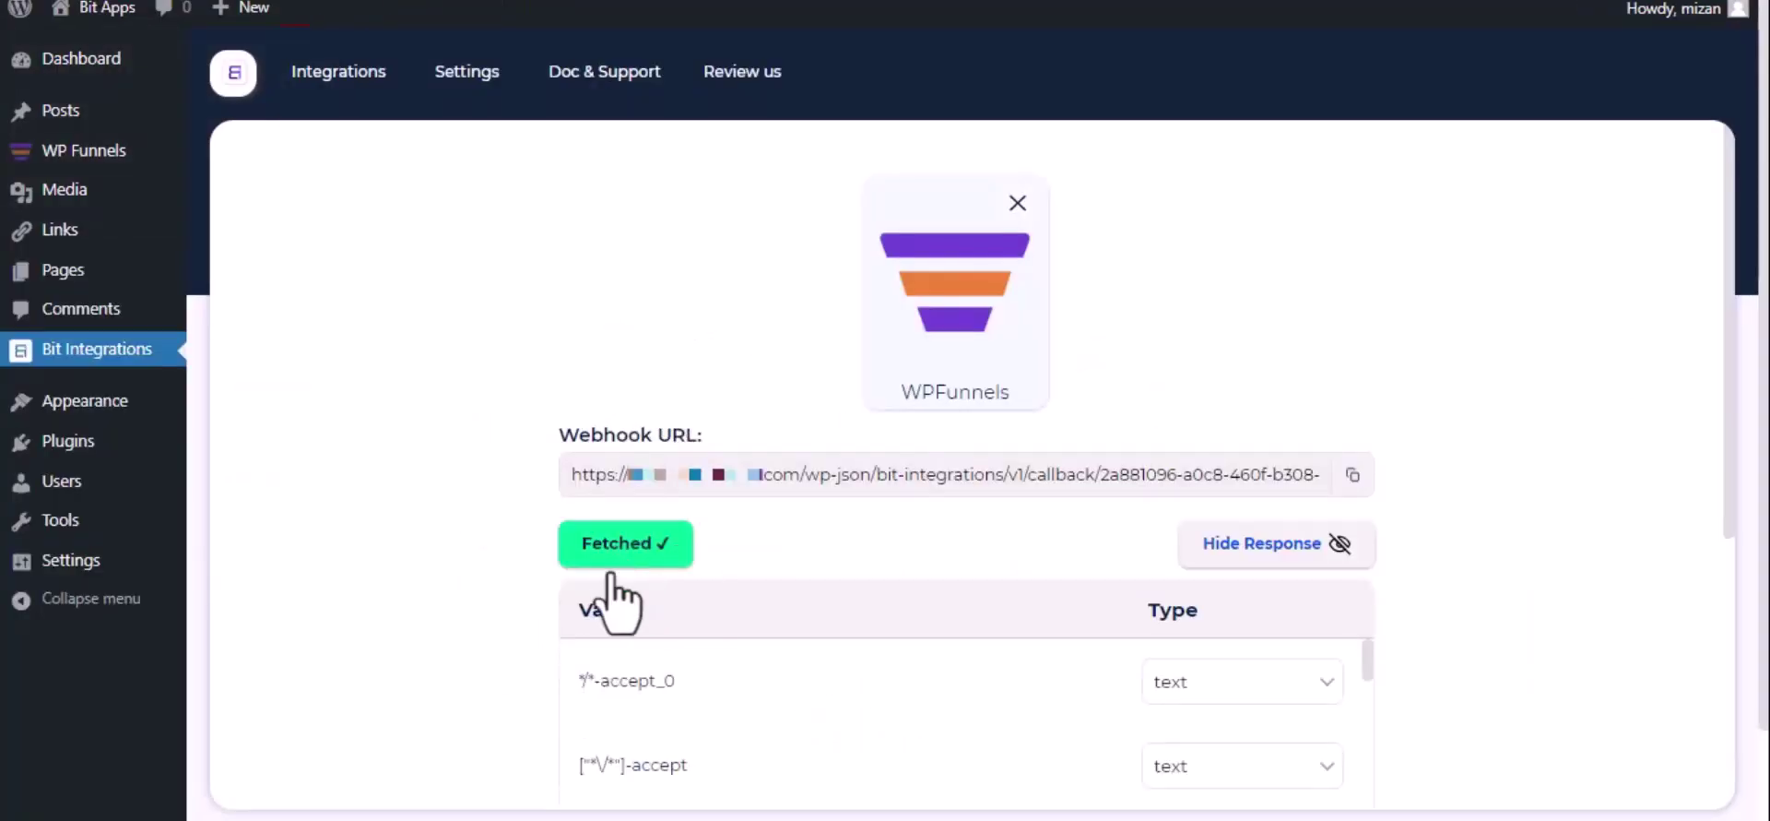
Set Google Drive as the integration action, found by searching 'Goog'.
scroll(618, 564, down, 2)
scroll(622, 577, down, 3)
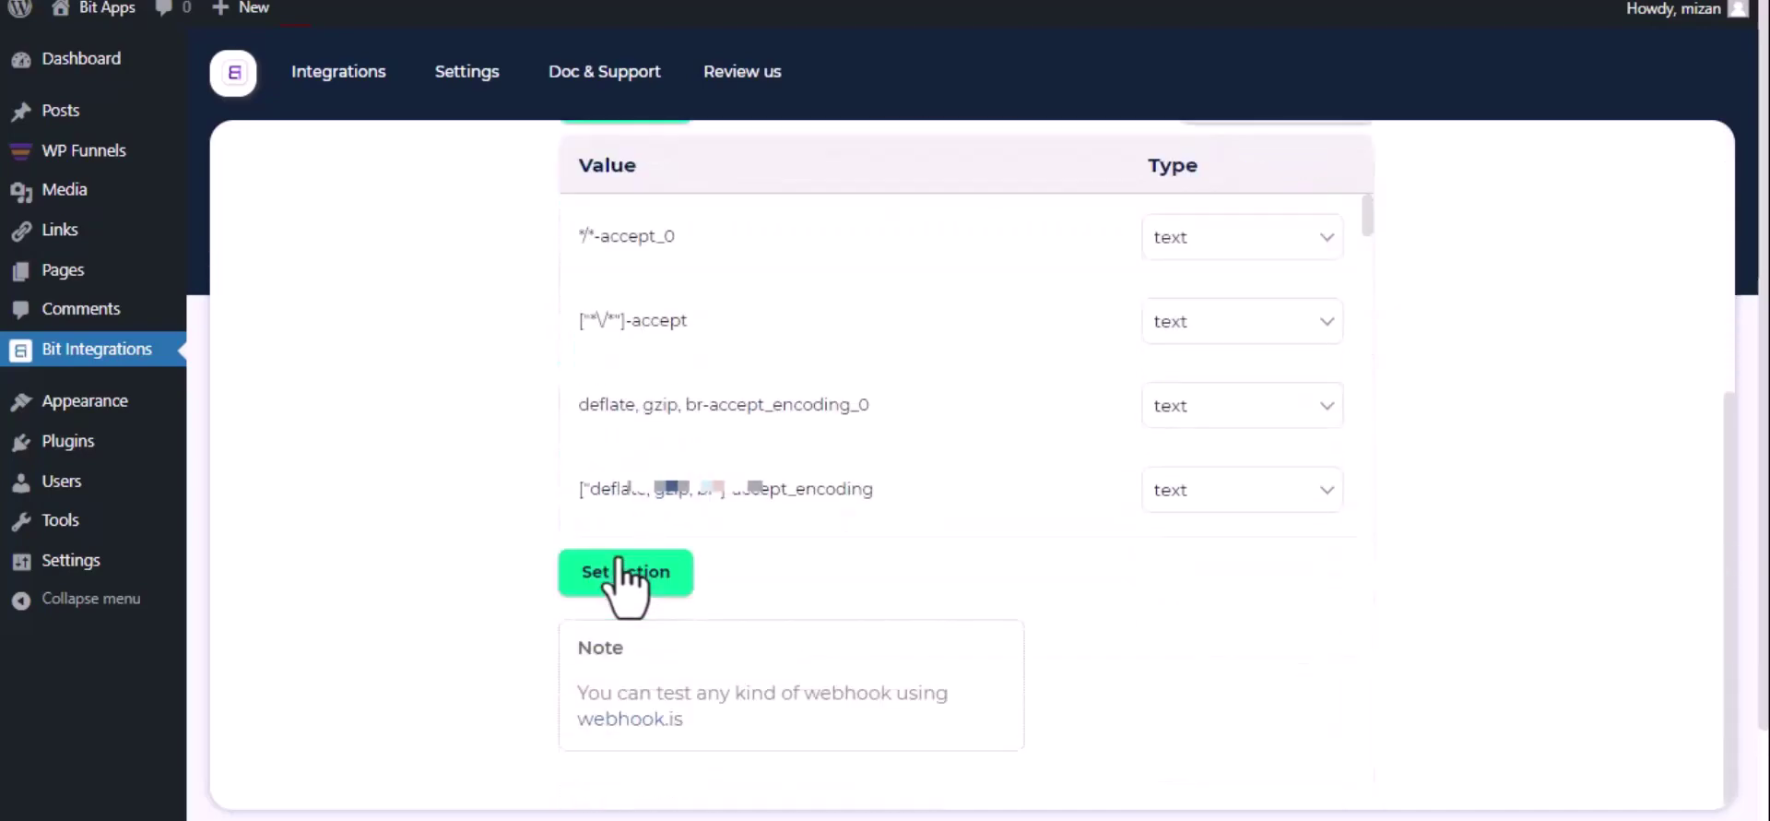
click(623, 574)
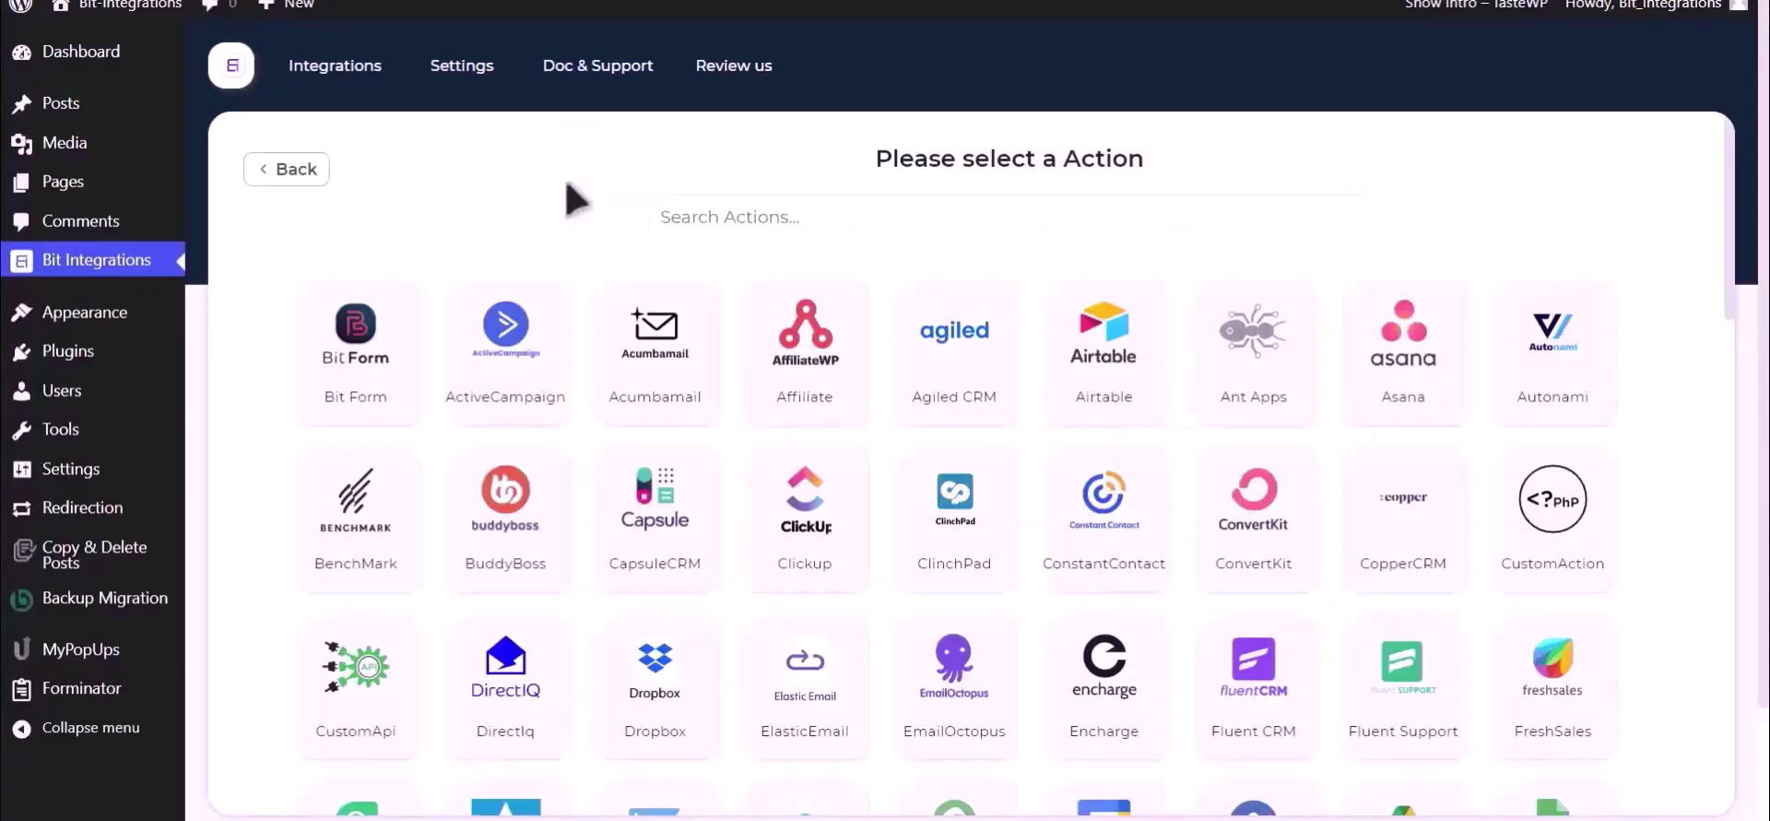
click(905, 203)
text(Goog)
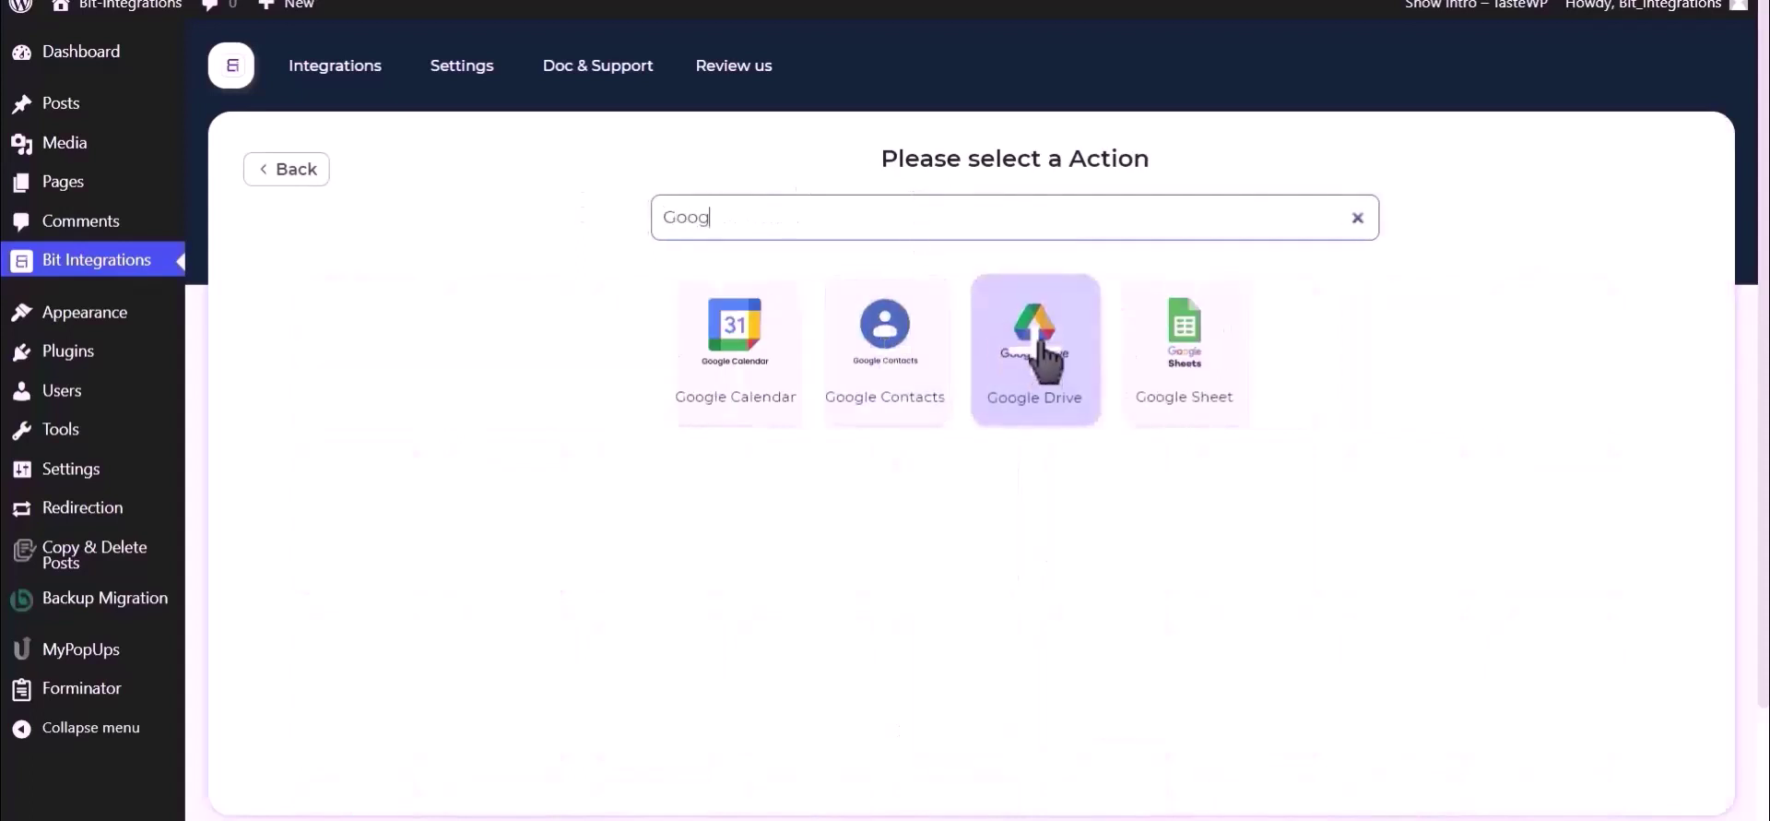
click(1028, 359)
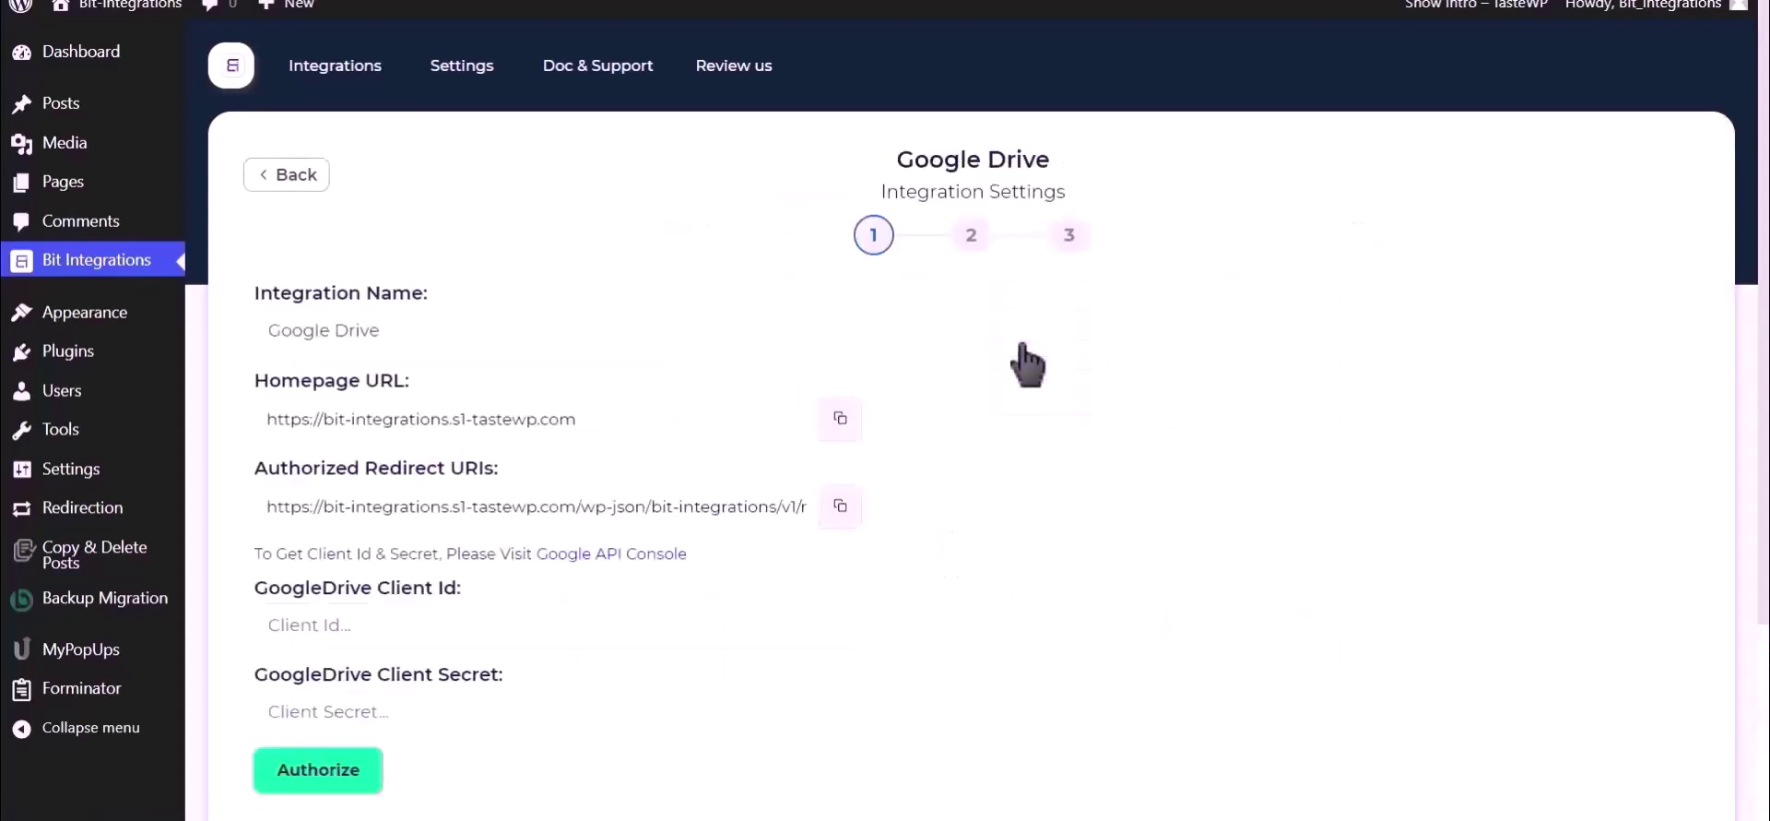
Open the Google API Console credentials page from the client ID help line.
scroll(1028, 365, down, 2)
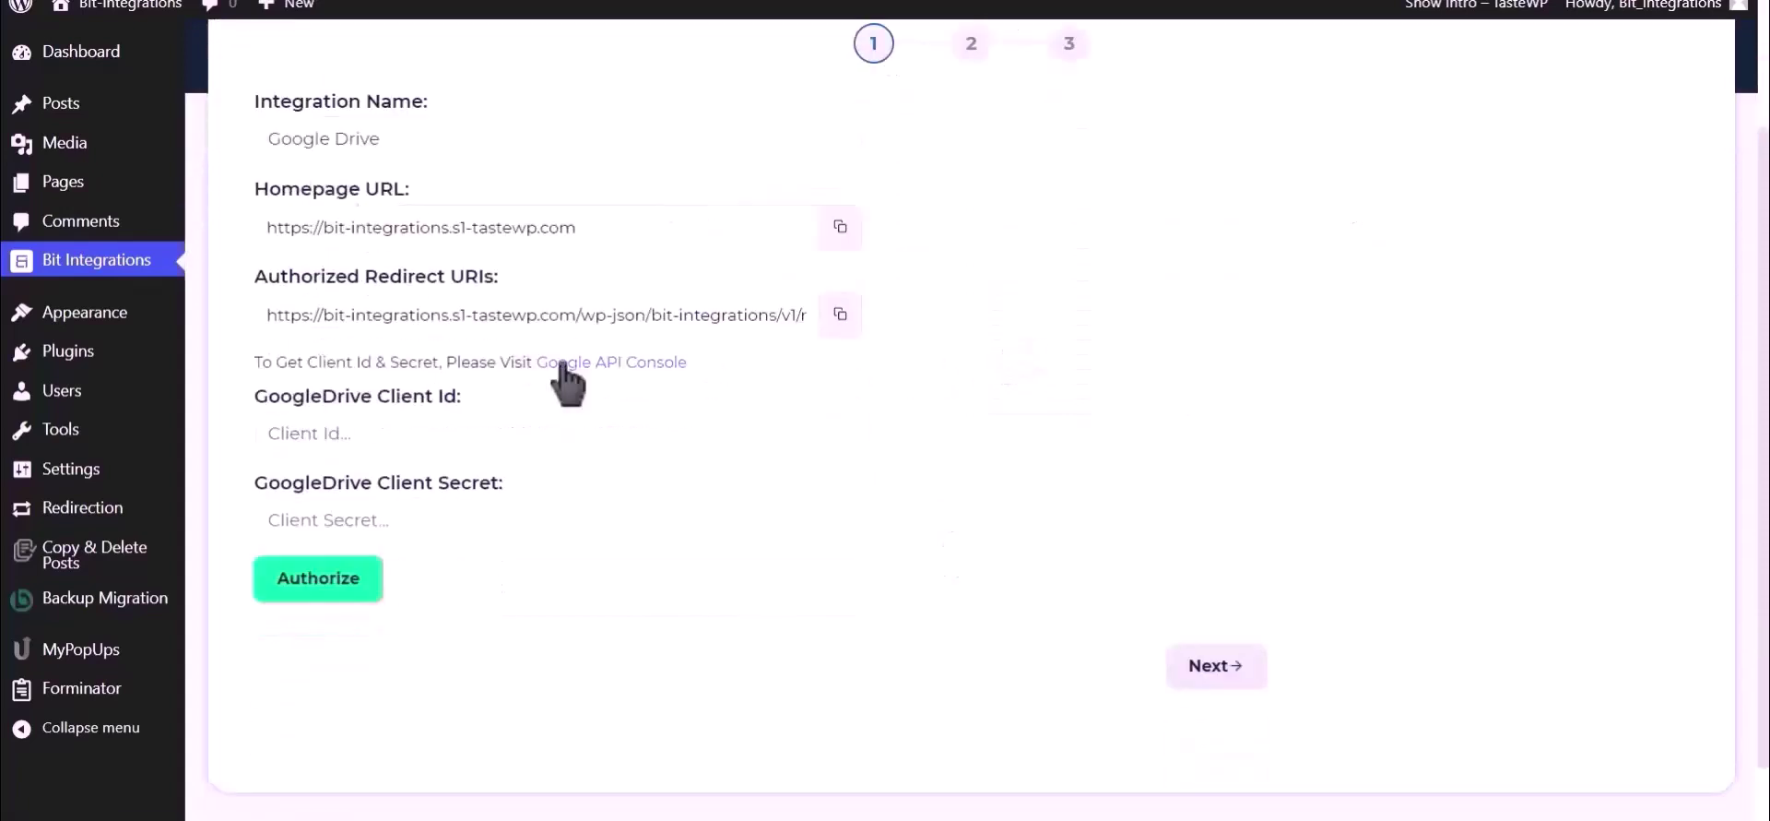
drag(261, 362, 531, 363)
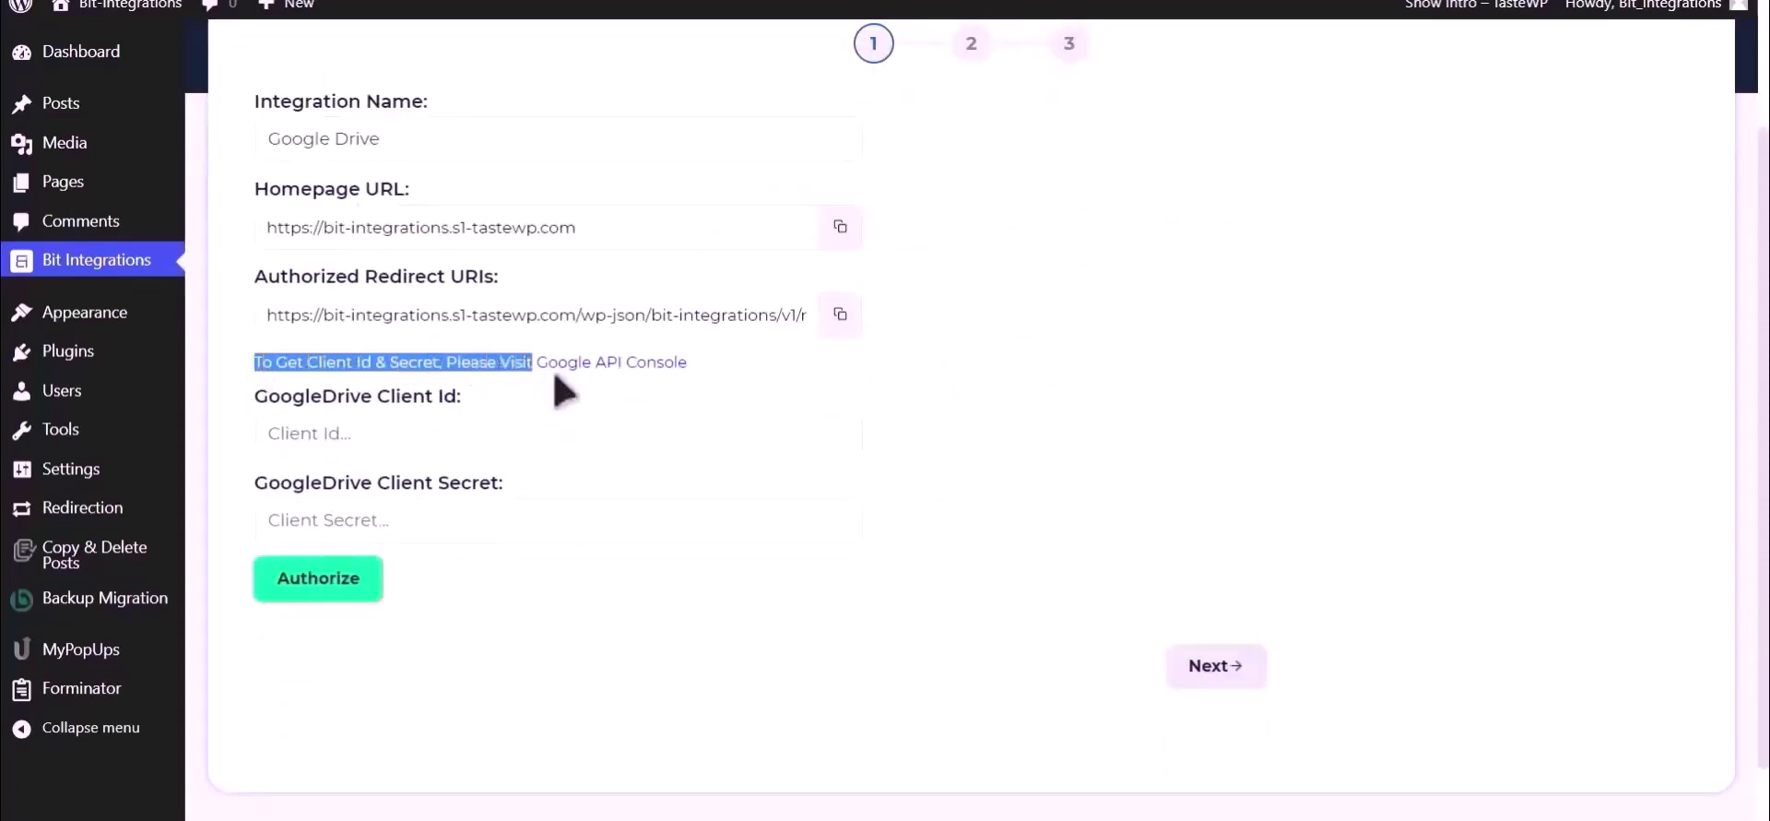
click(567, 391)
click(575, 362)
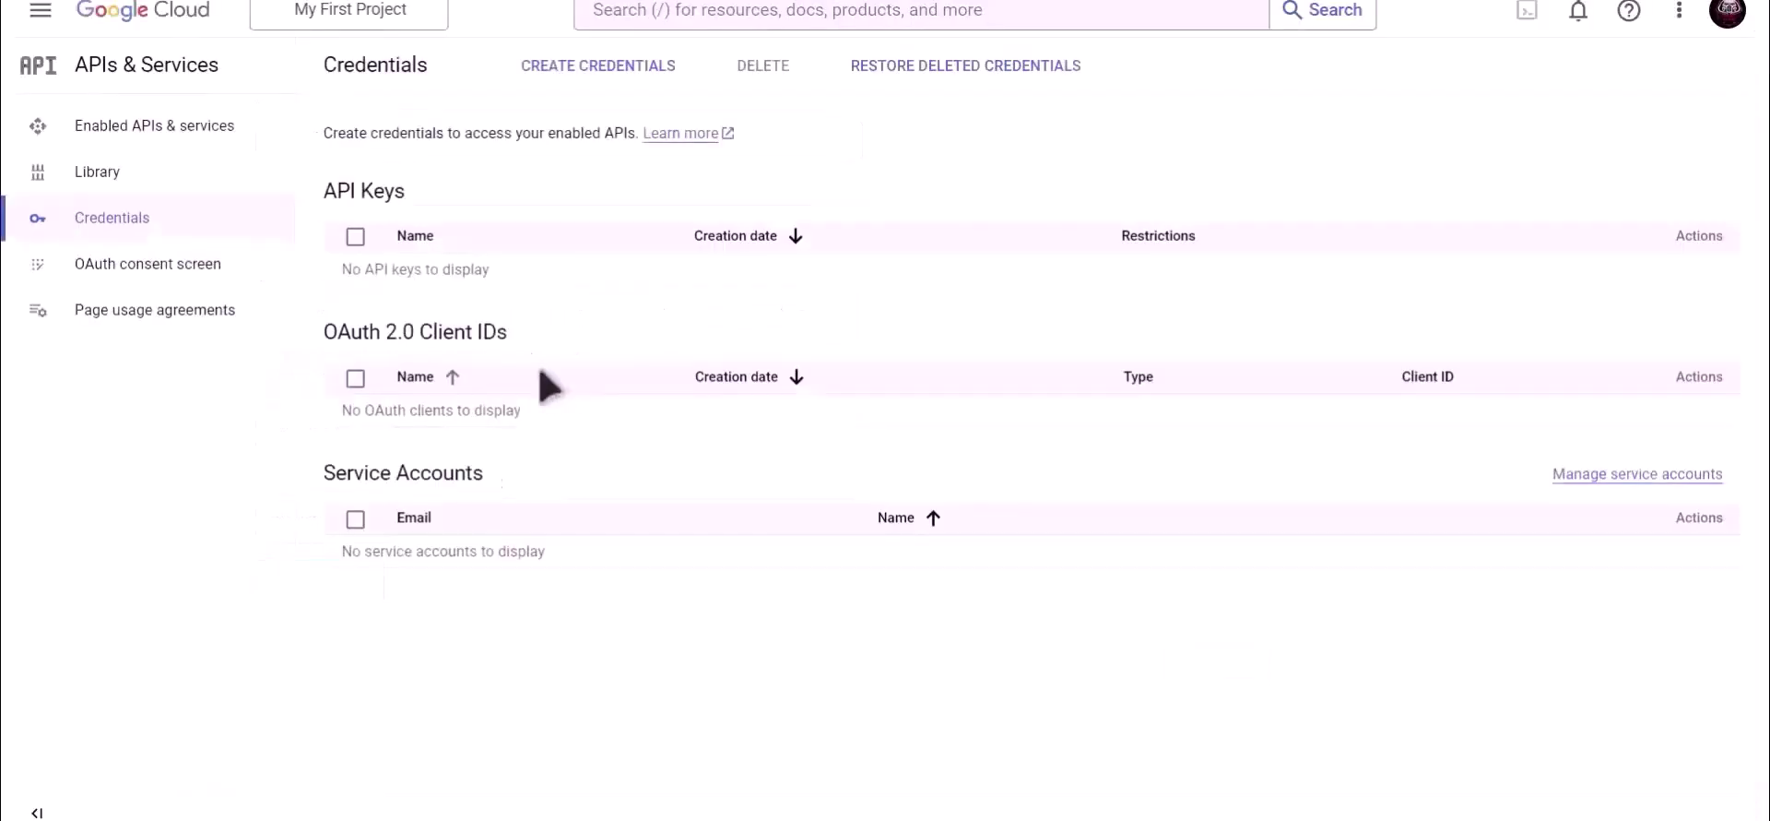
Search for 'Google Drive API' and enable it for the project.
click(783, 11)
text(Google)
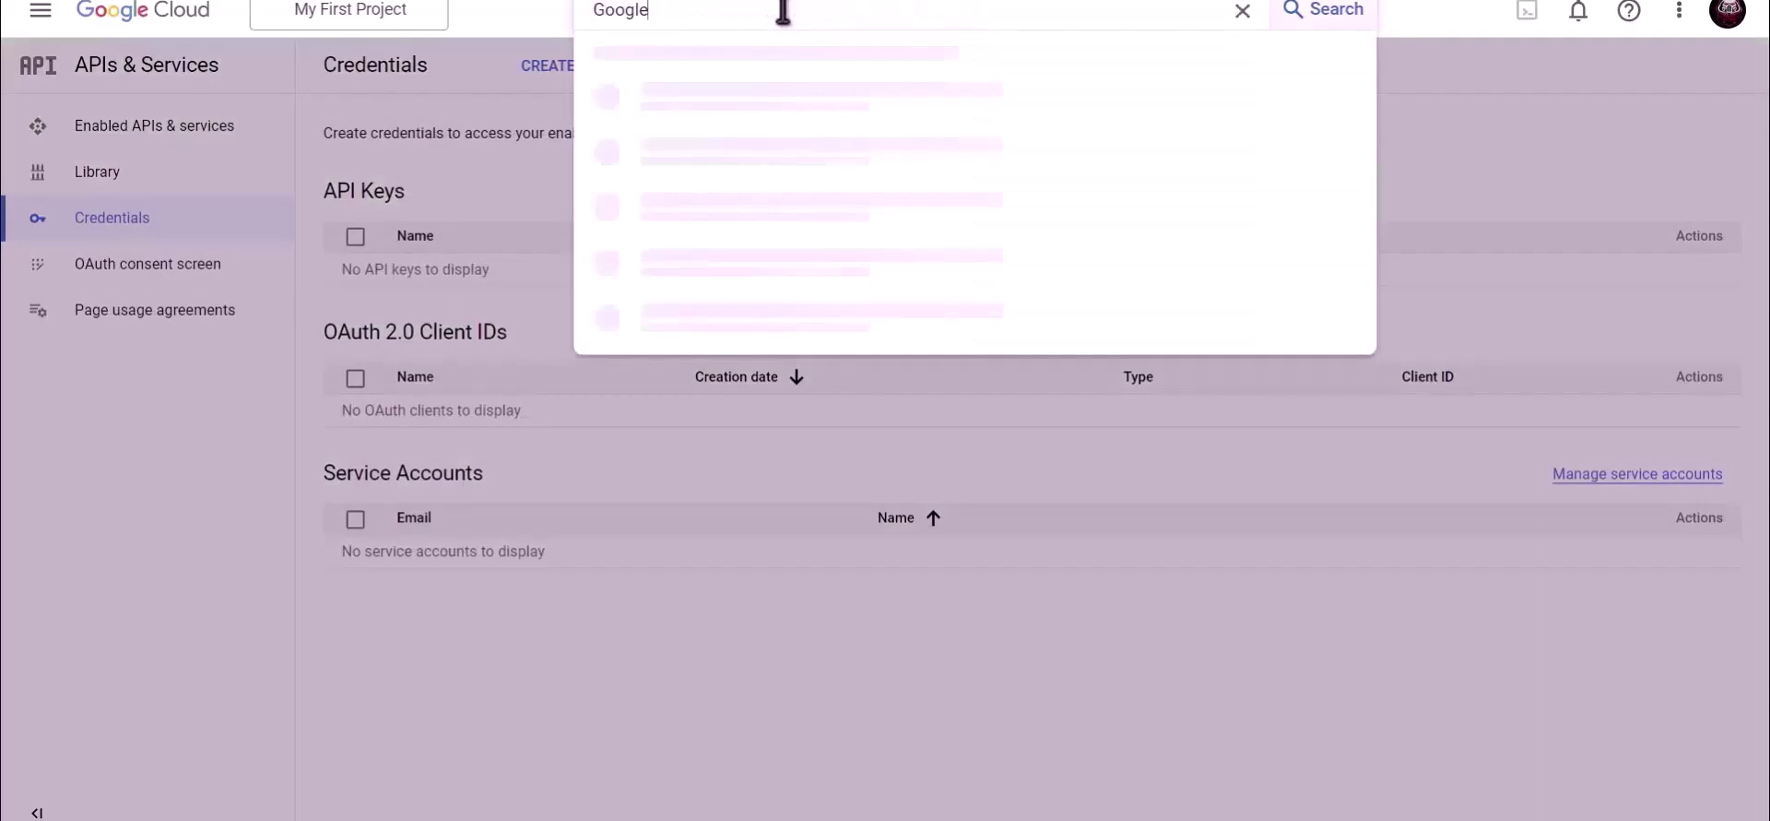
text( Drive API)
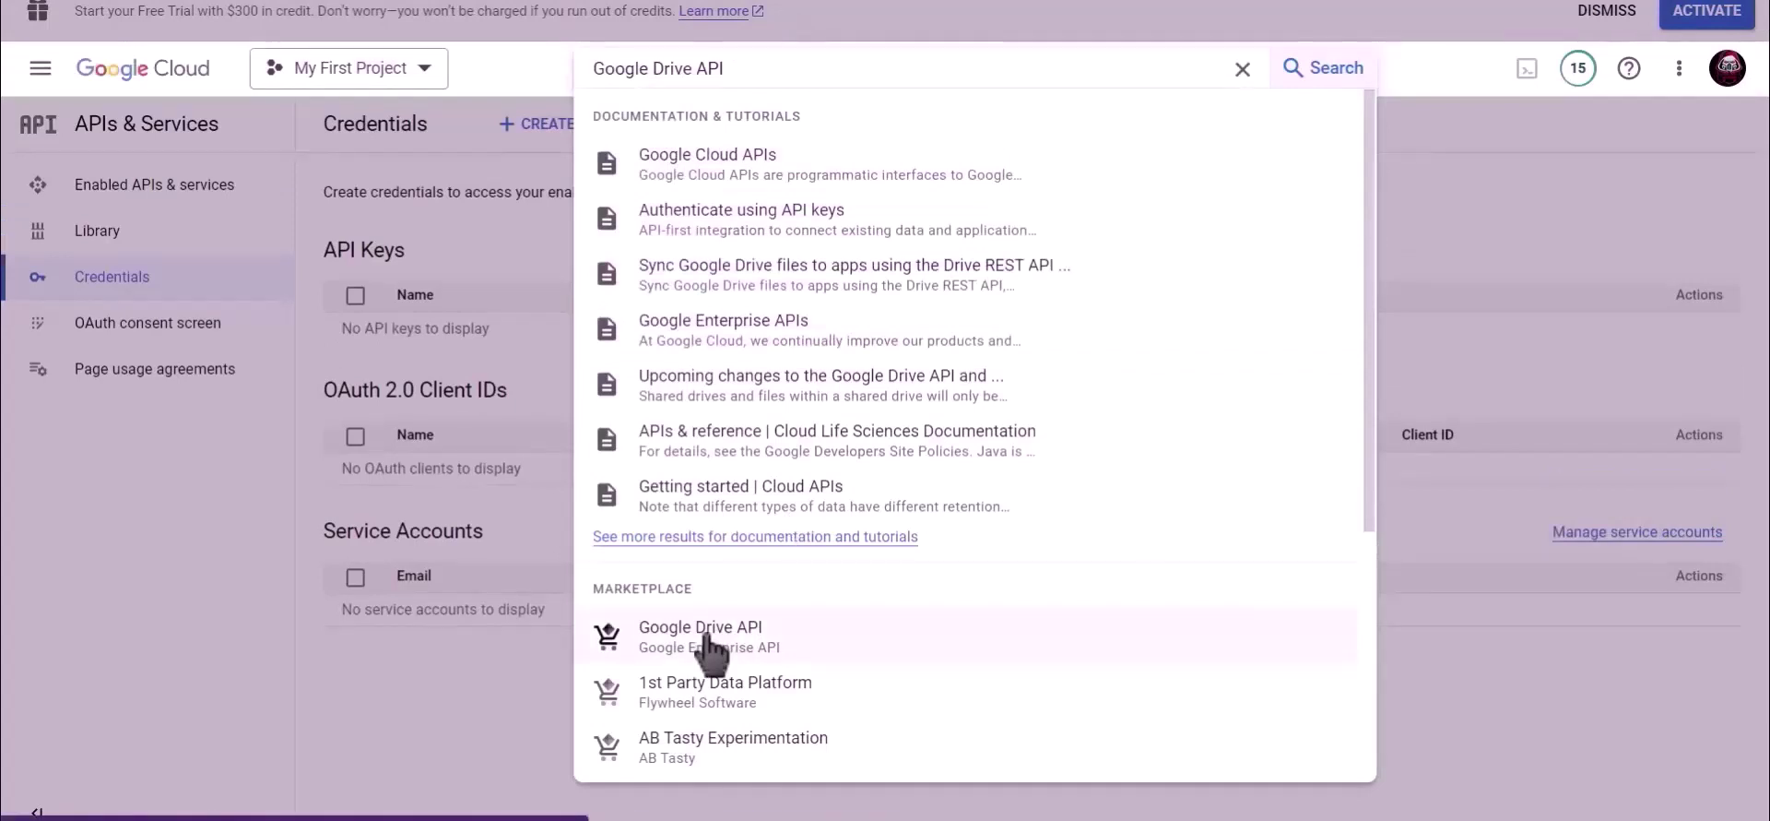
click(710, 652)
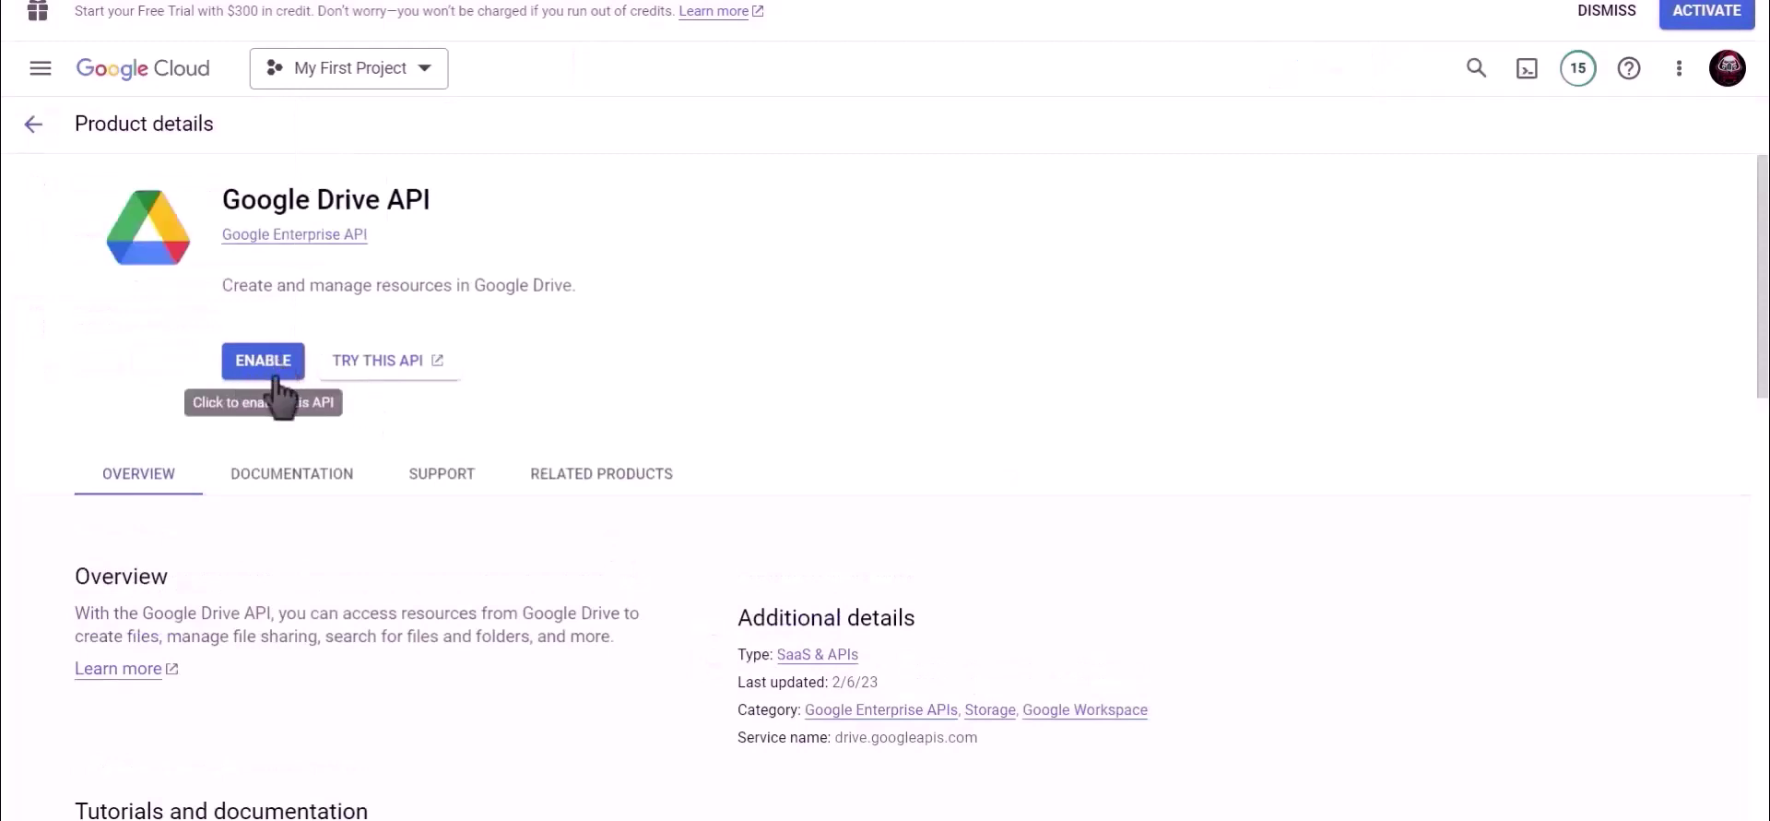
click(275, 364)
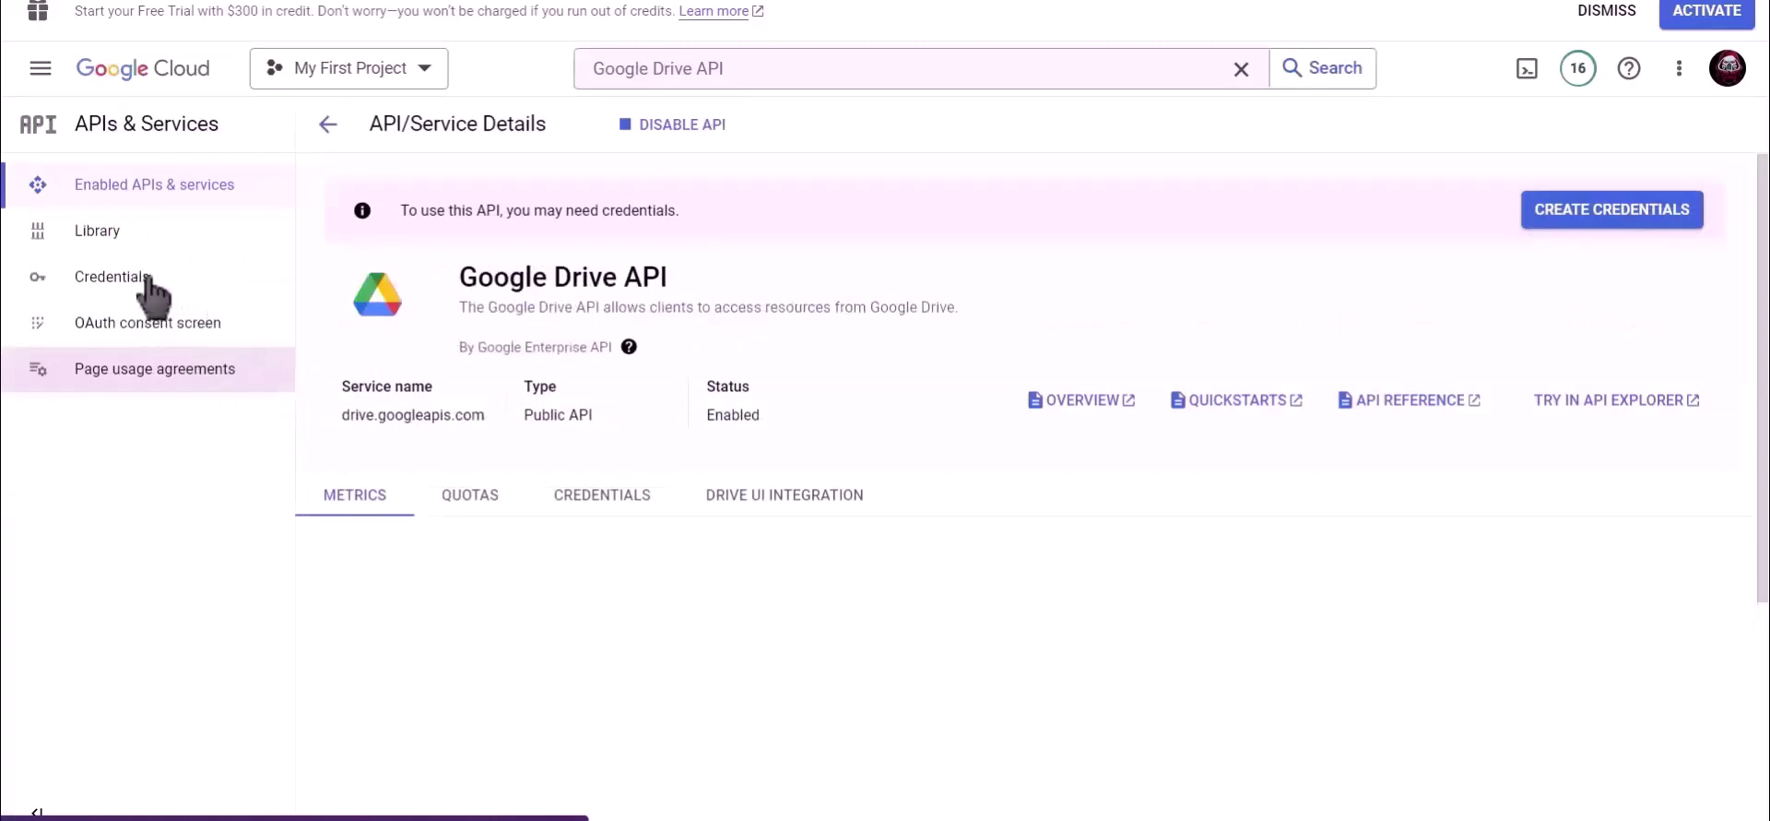
Start a Web application OAuth client ID named Bit Integrations.
click(111, 276)
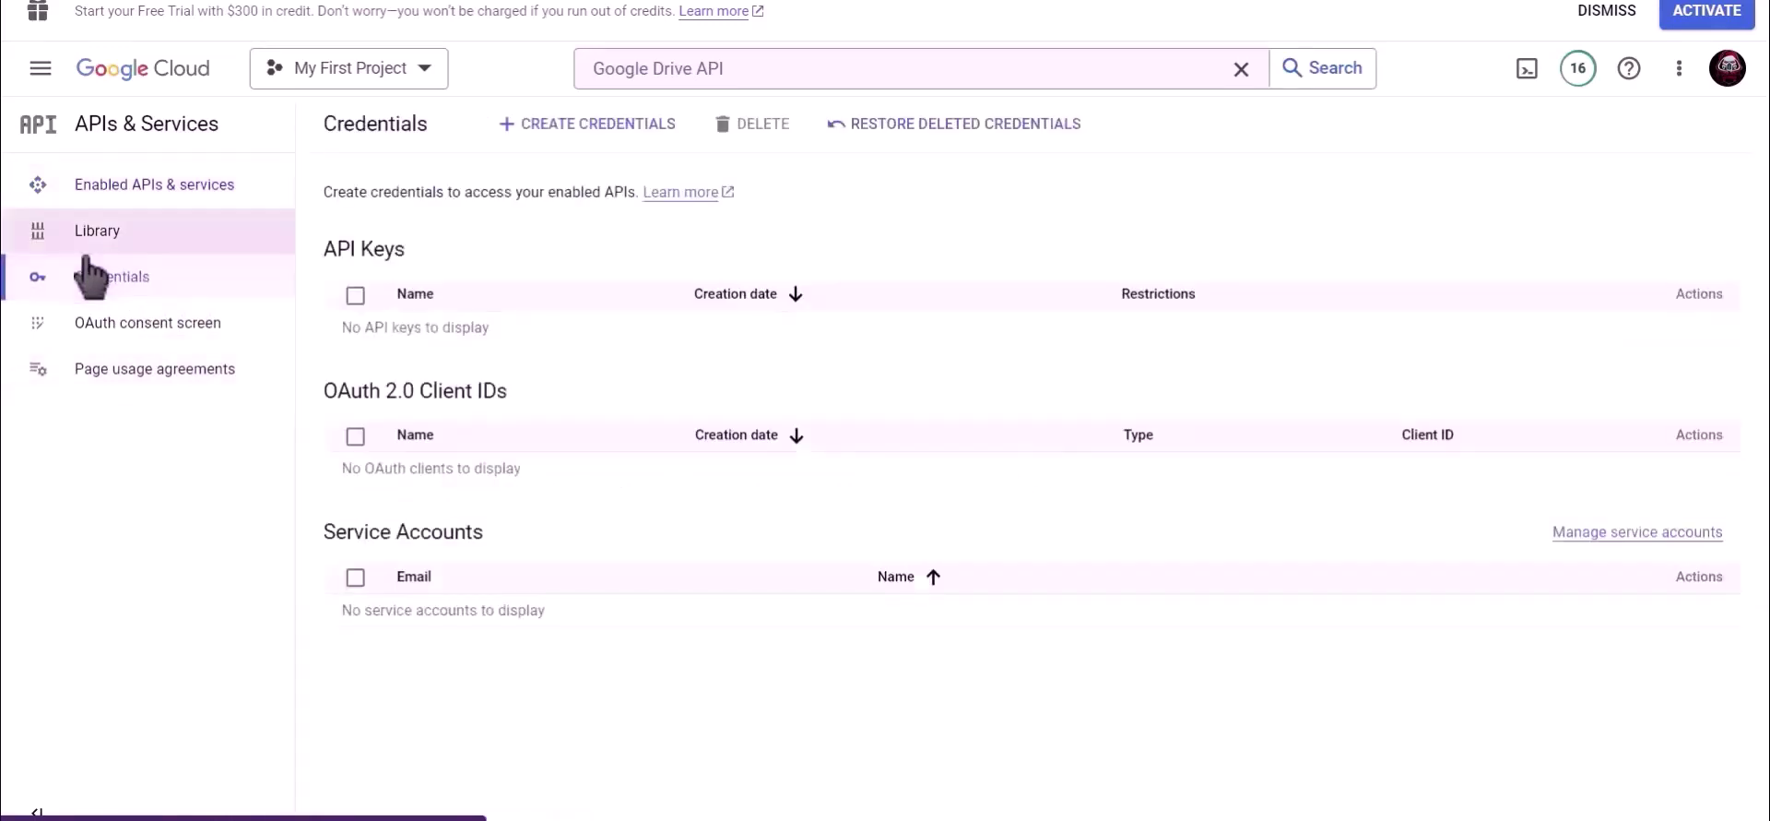
click(587, 129)
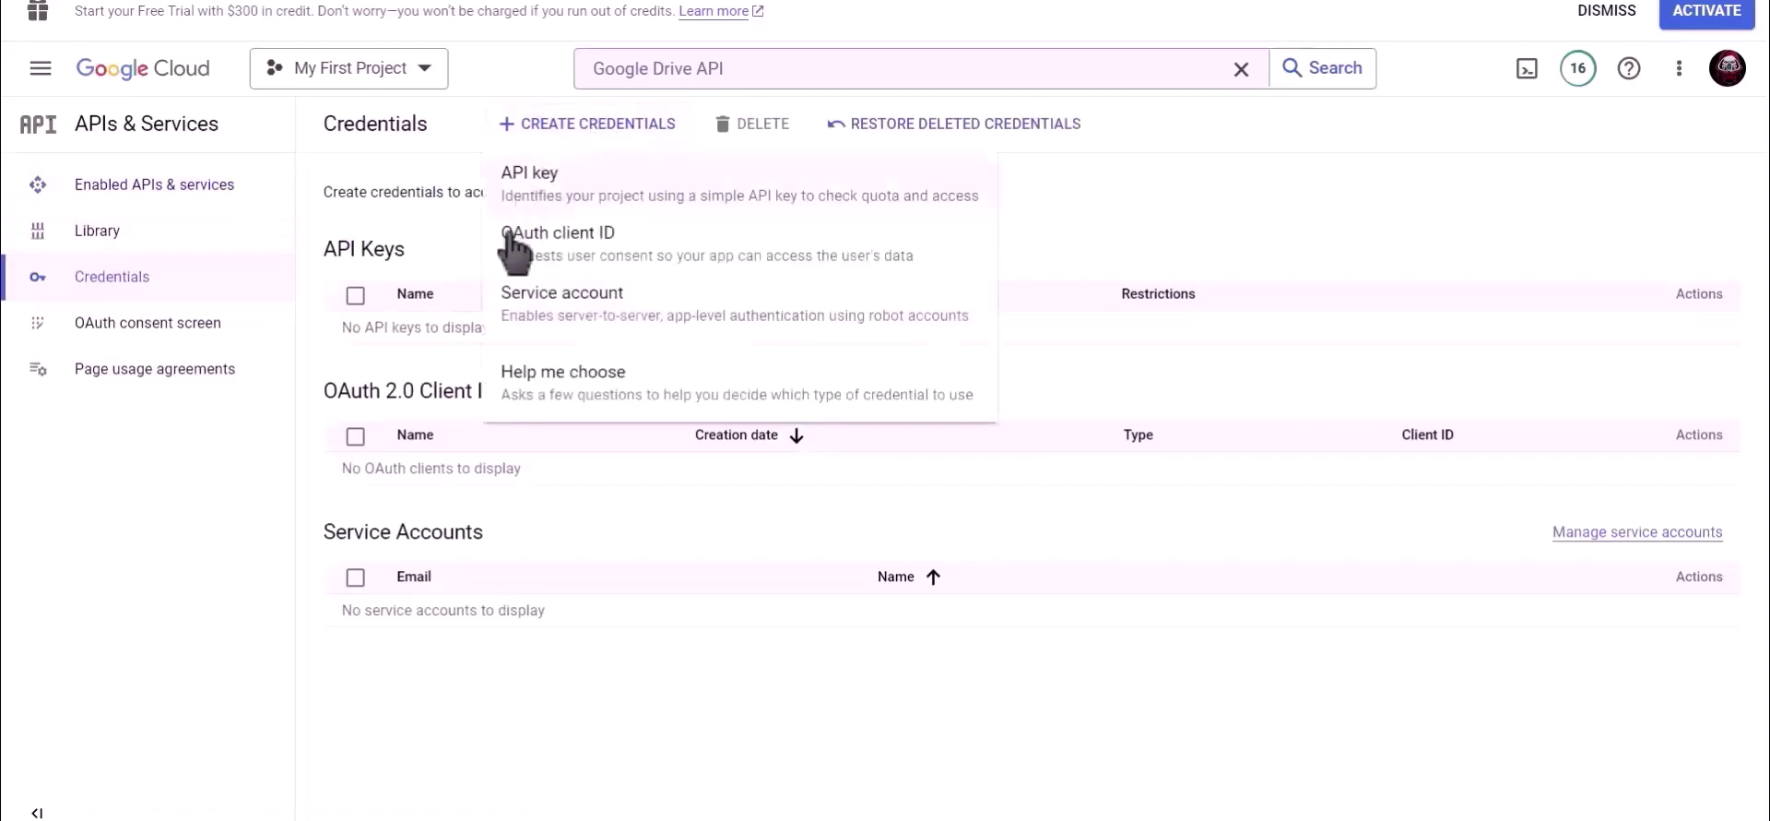
click(662, 257)
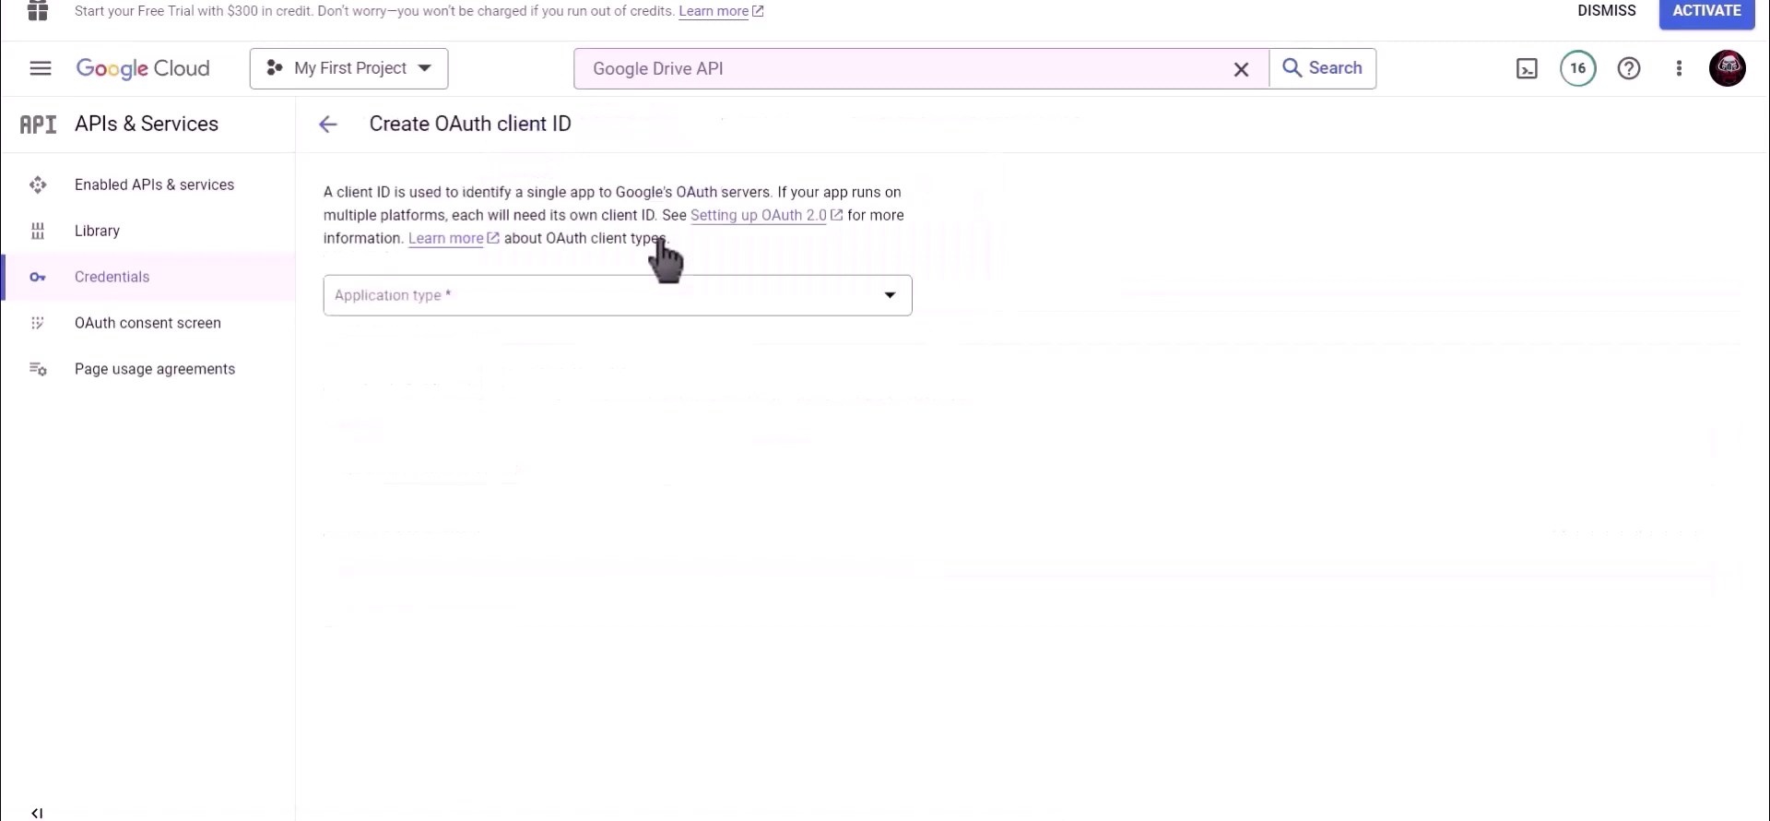
click(459, 303)
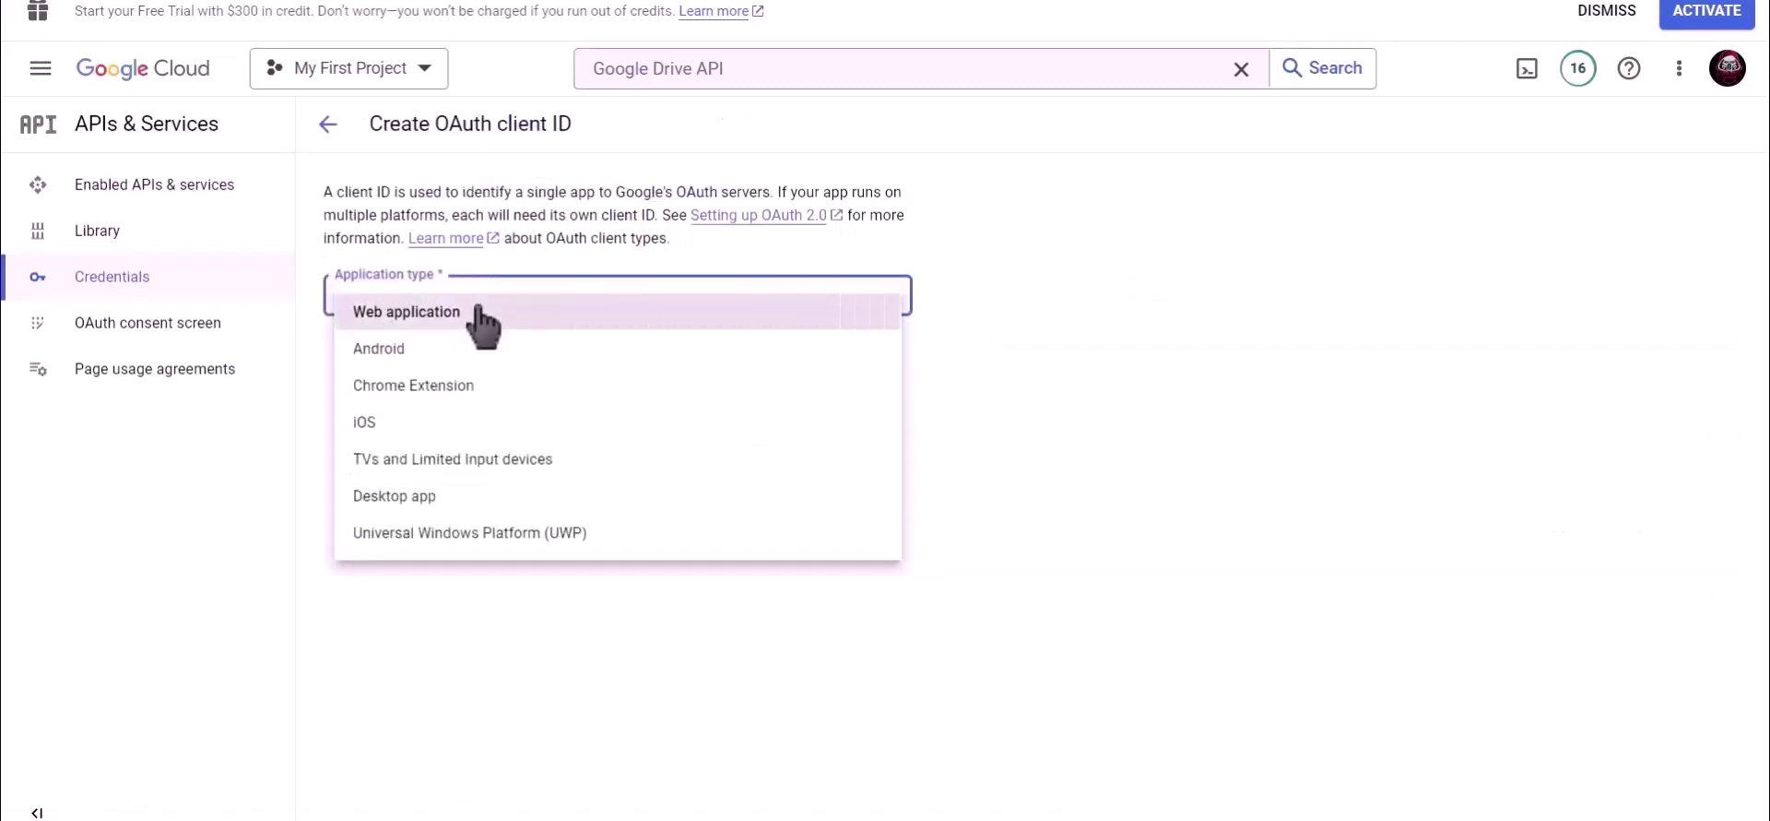
click(478, 314)
drag(434, 364, 327, 373)
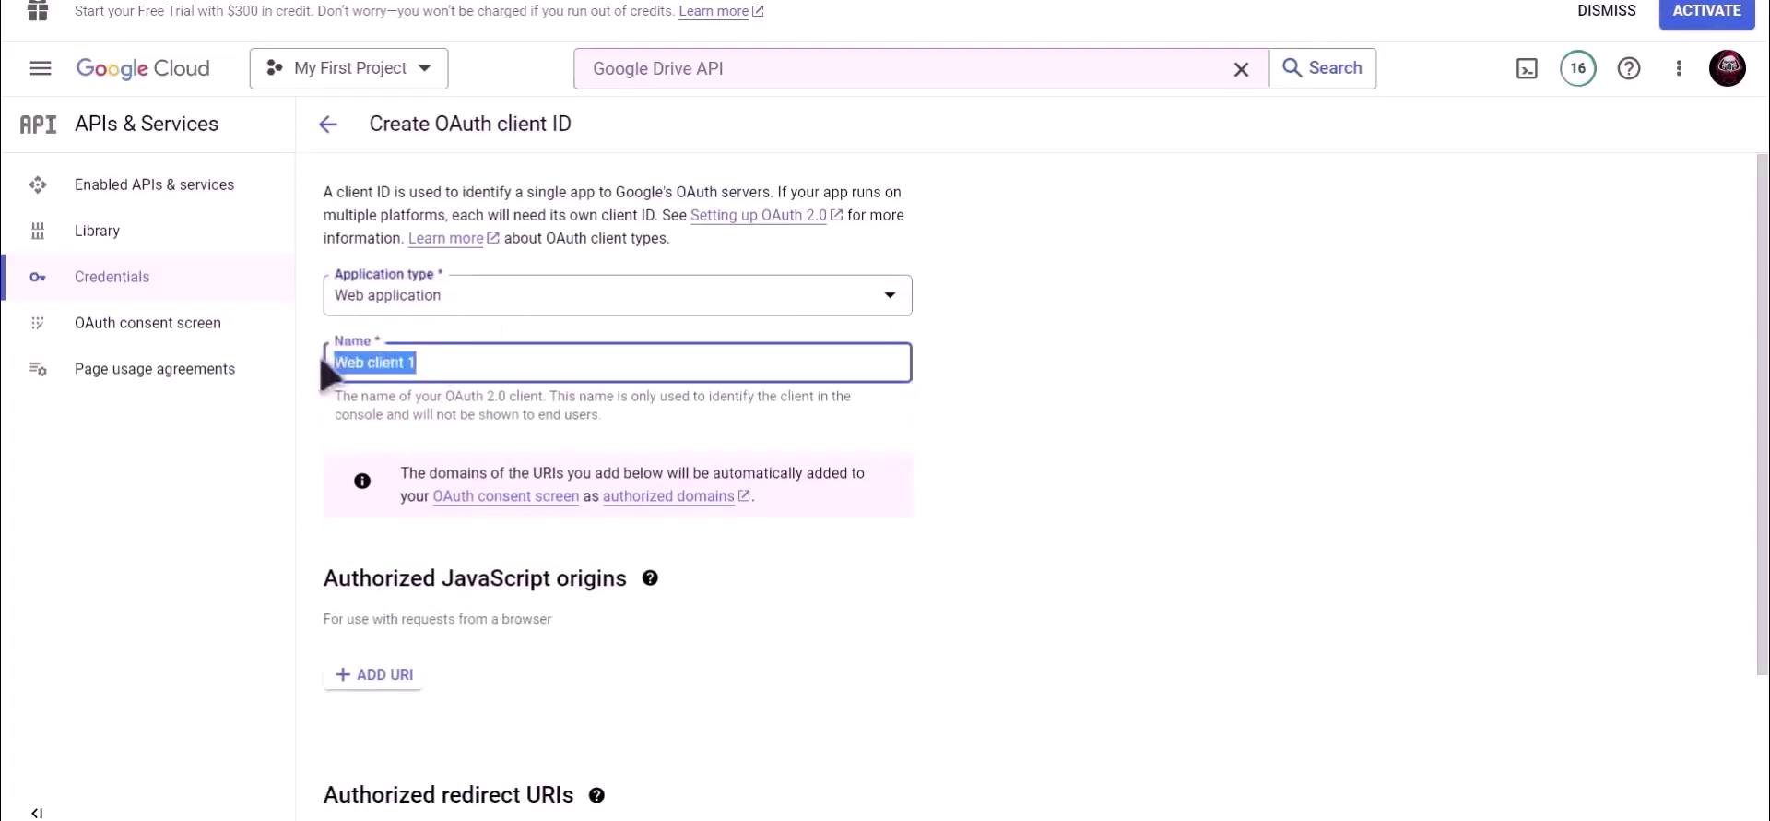
text(Bit Integrations)
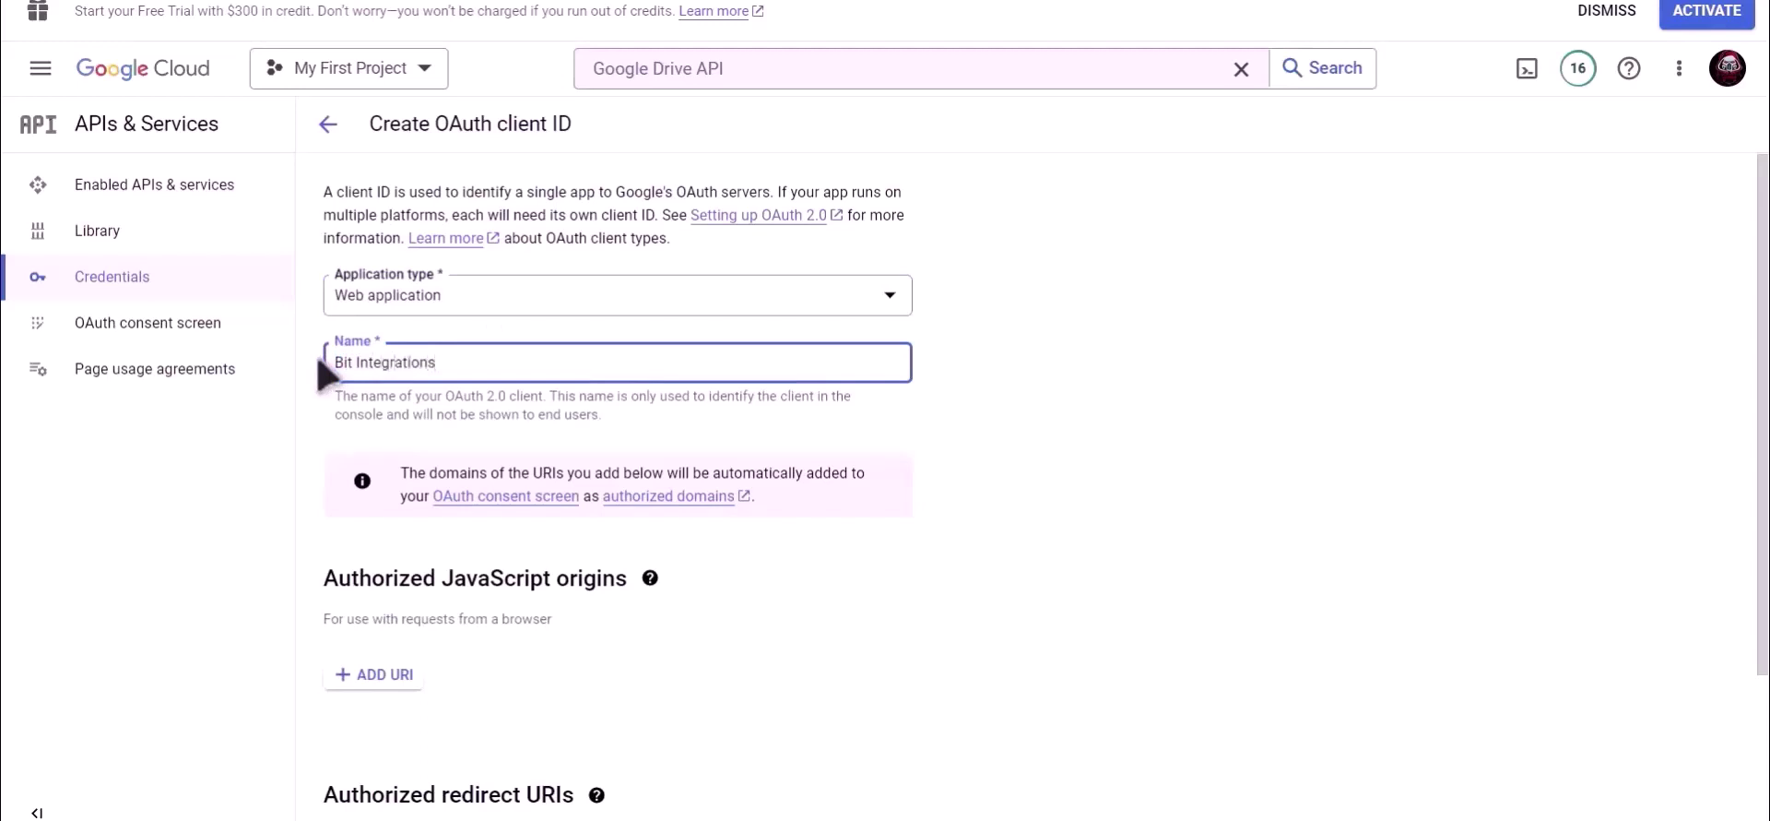
click(940, 450)
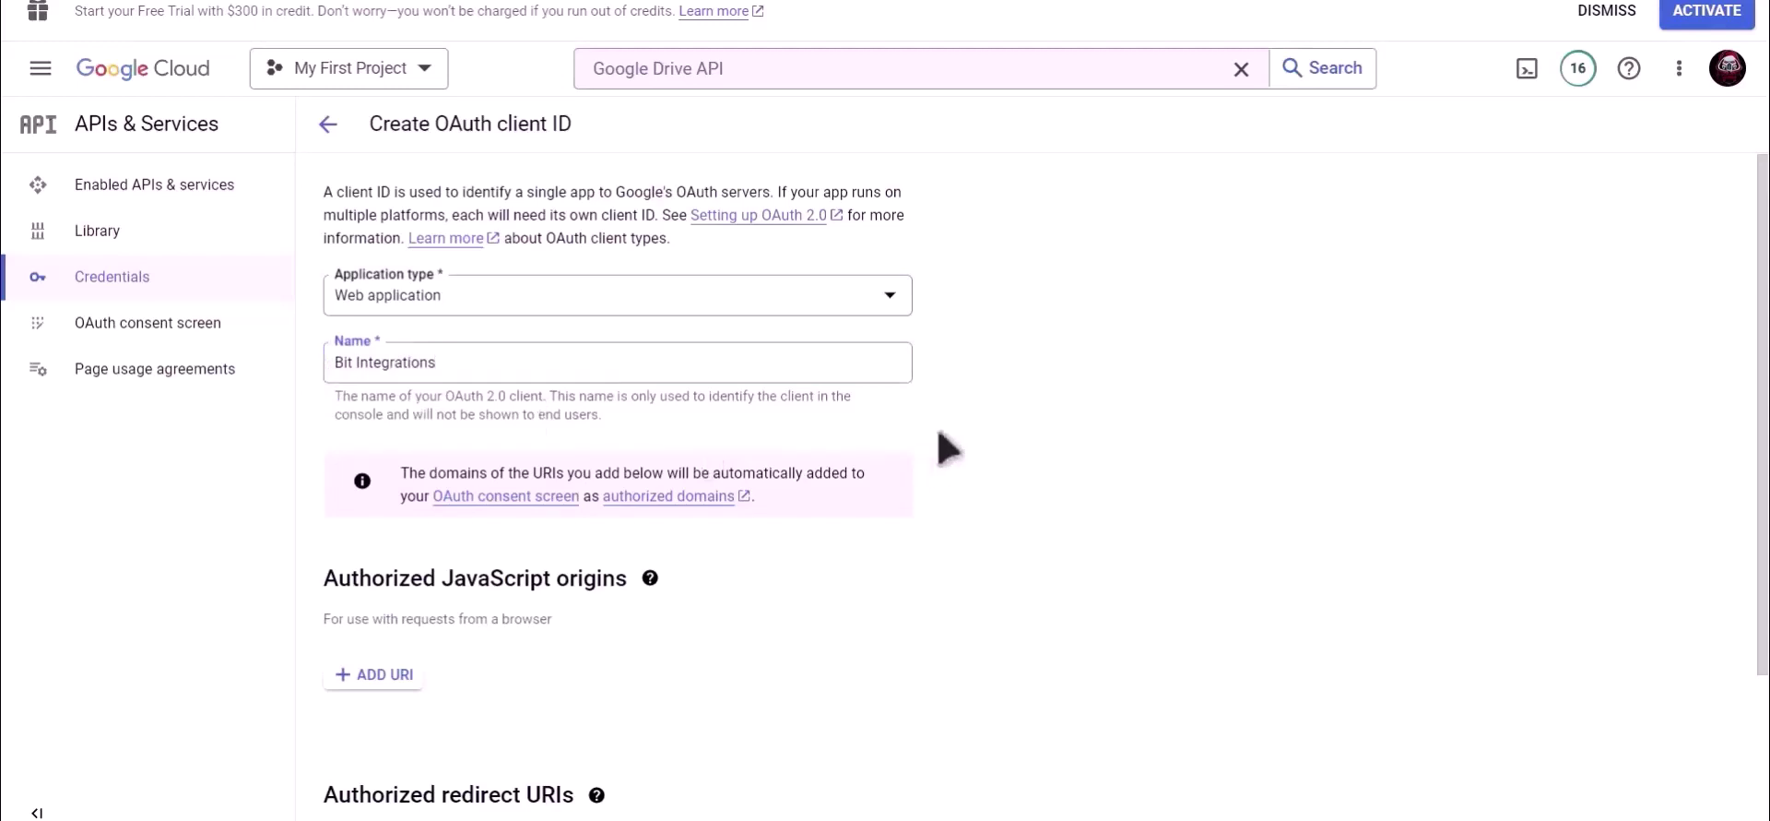
Add the plugin's copied redirect URI as an authorized redirect URI and create the client.
scroll(940, 449, down, 3)
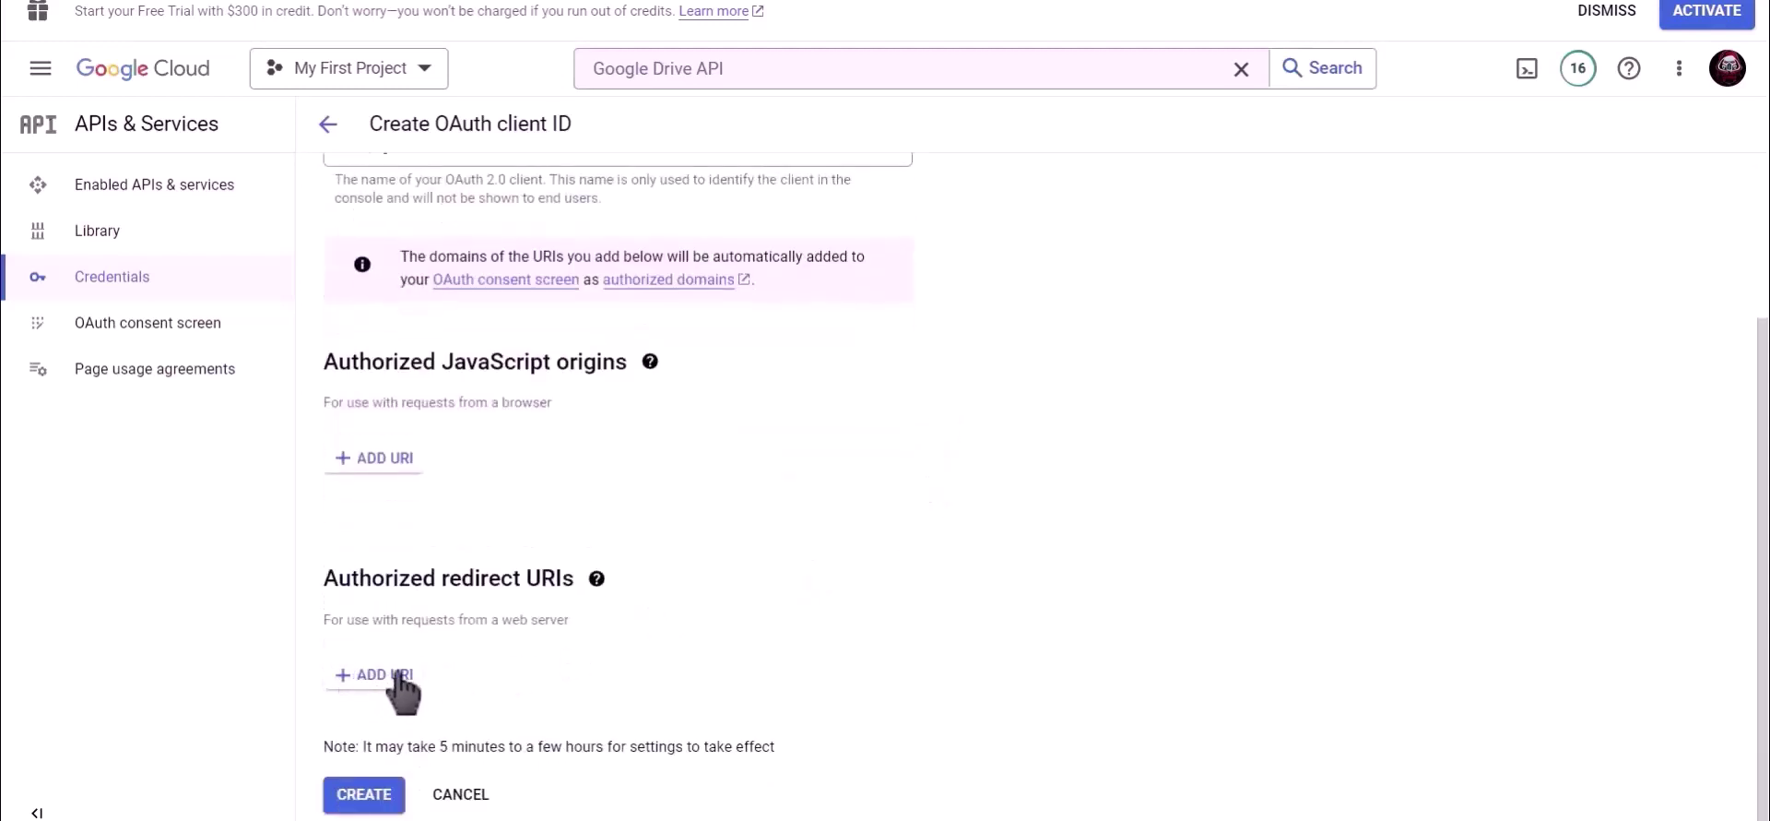
click(442, 1)
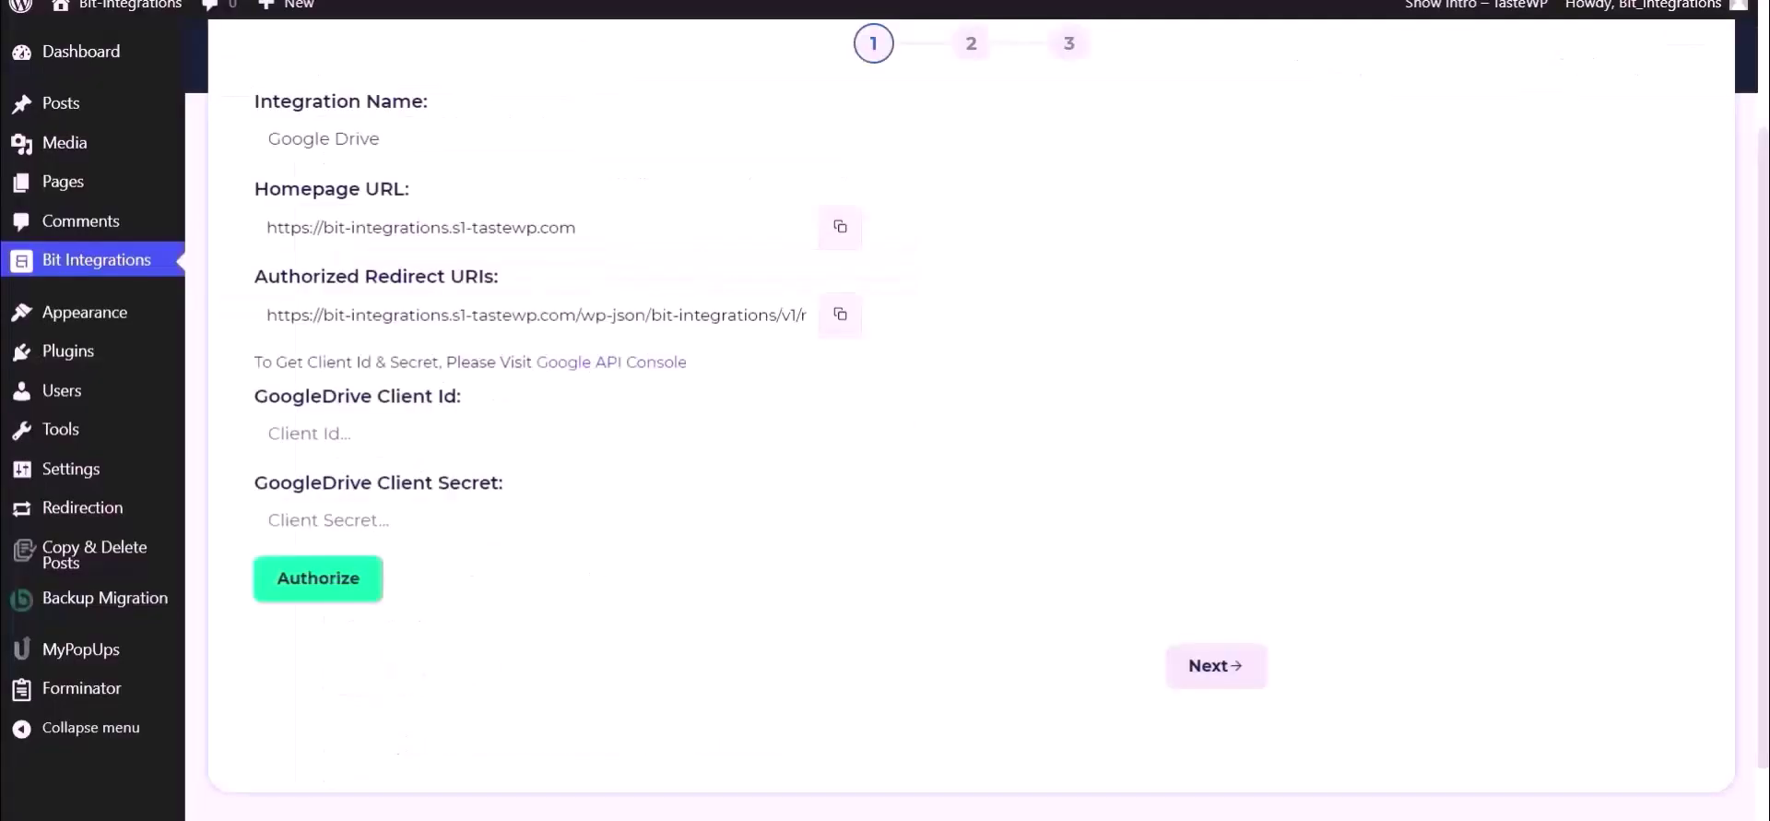
click(840, 314)
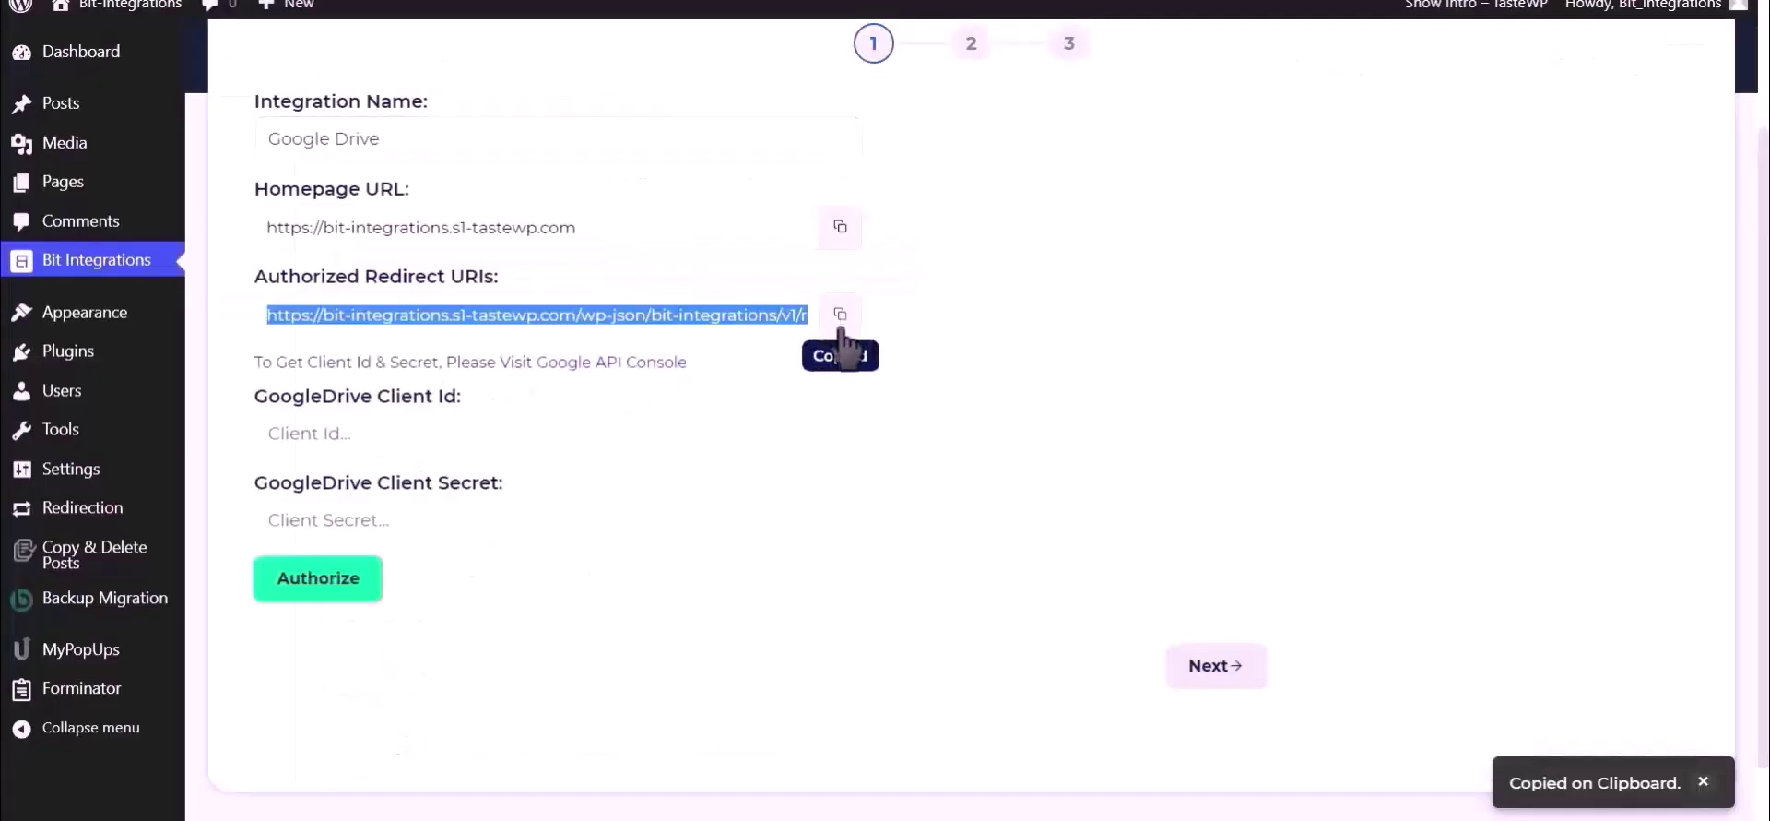
key(ctrl+Tab)
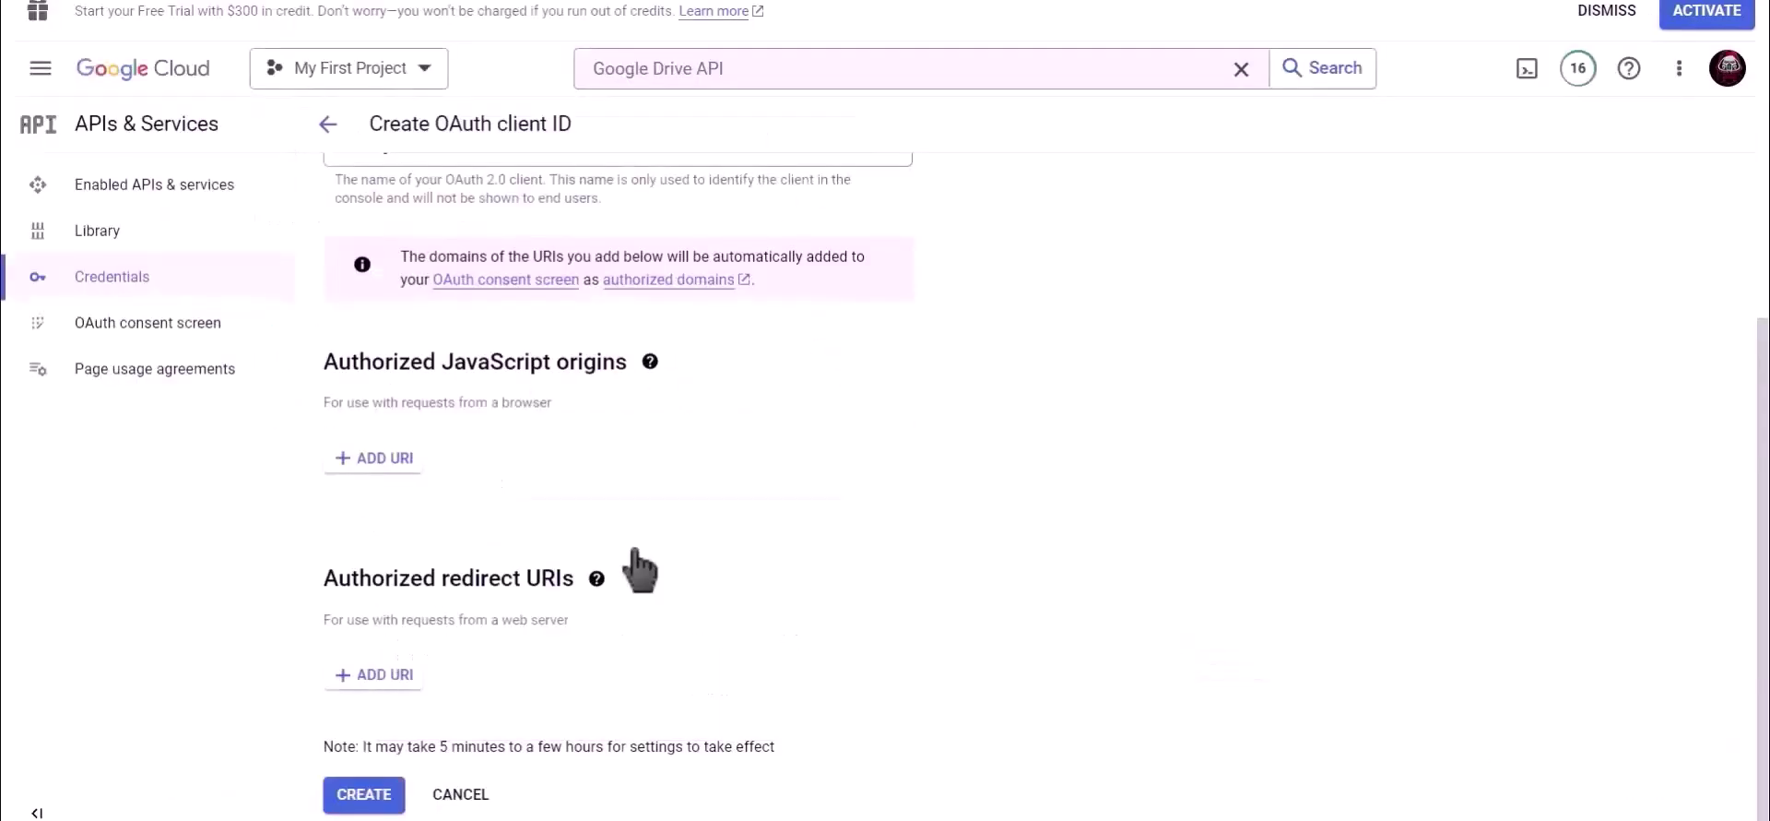
click(380, 687)
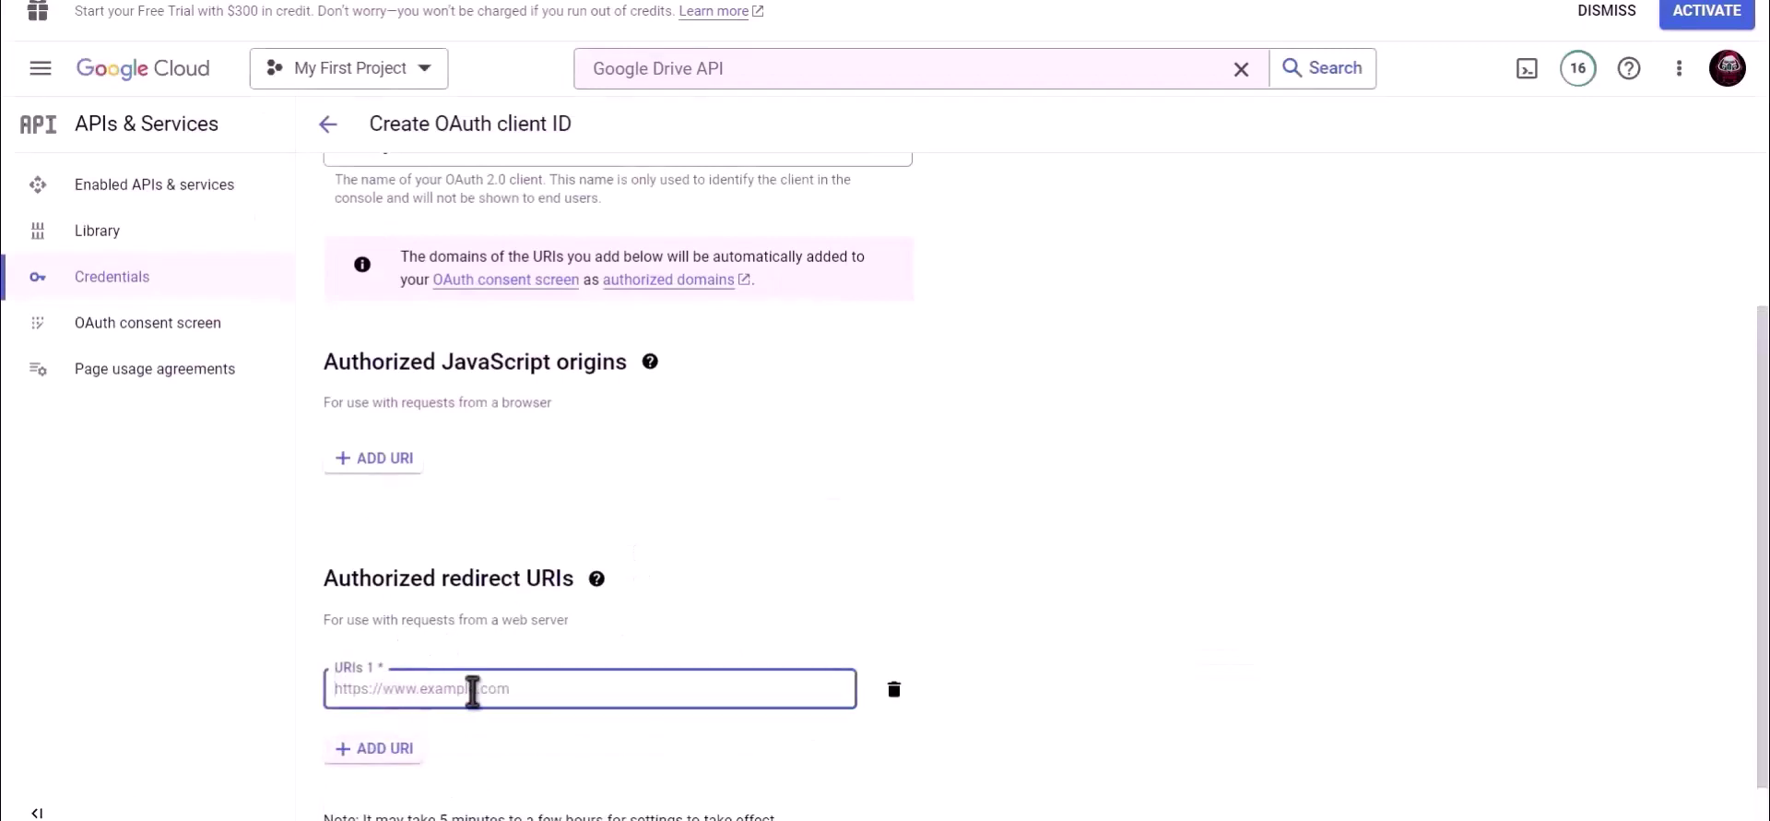
key(ctrl+v)
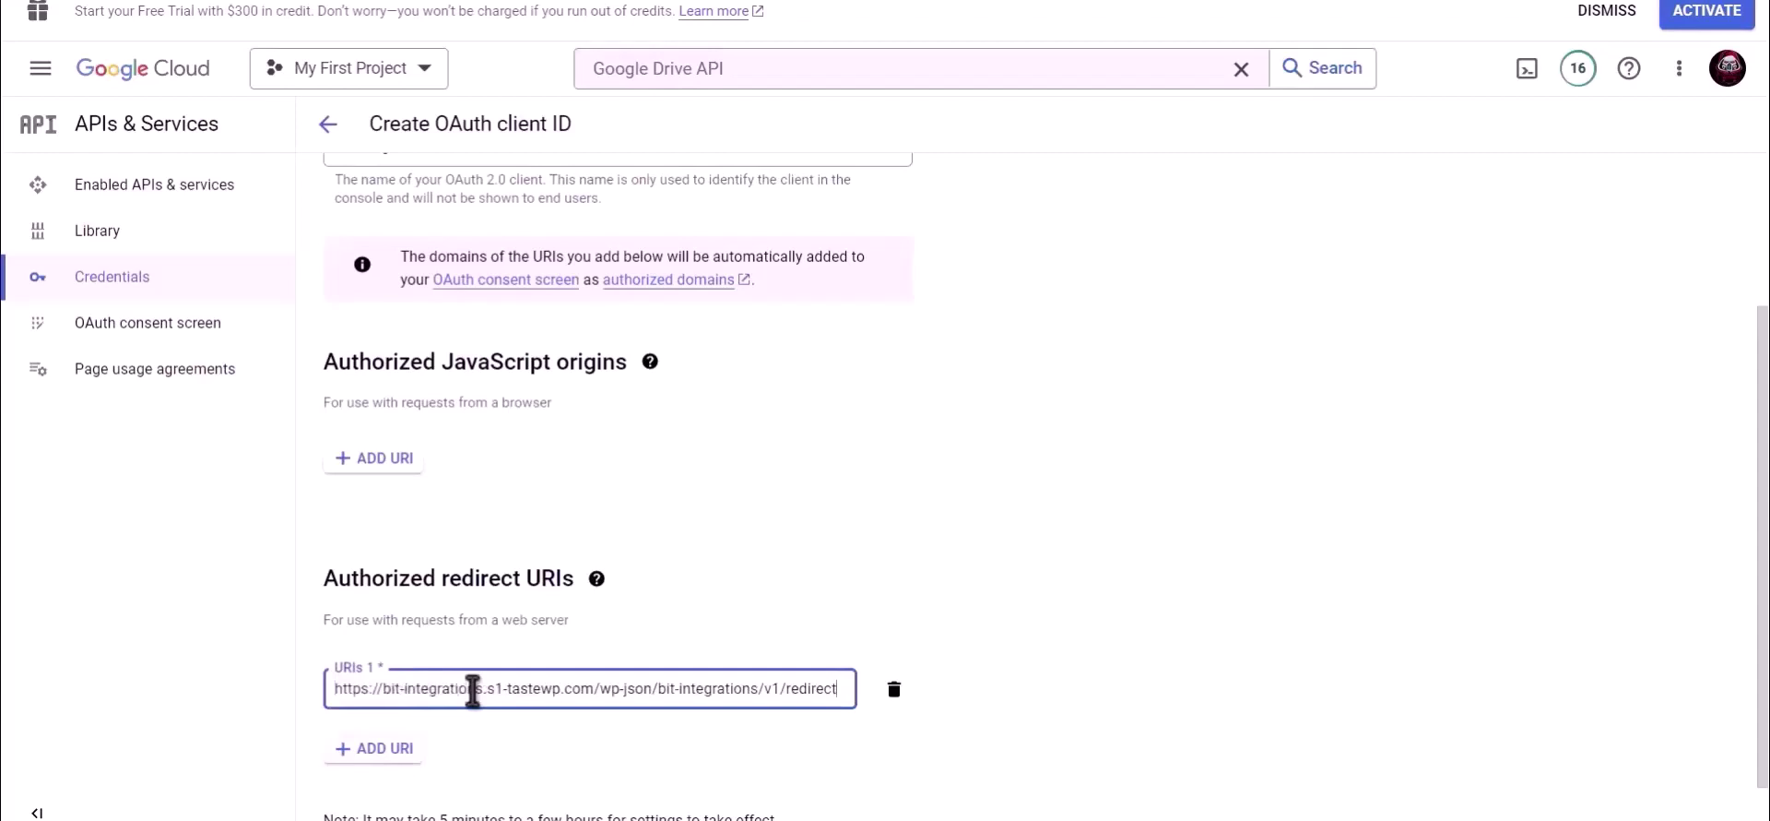
scroll(876, 517, down, 1)
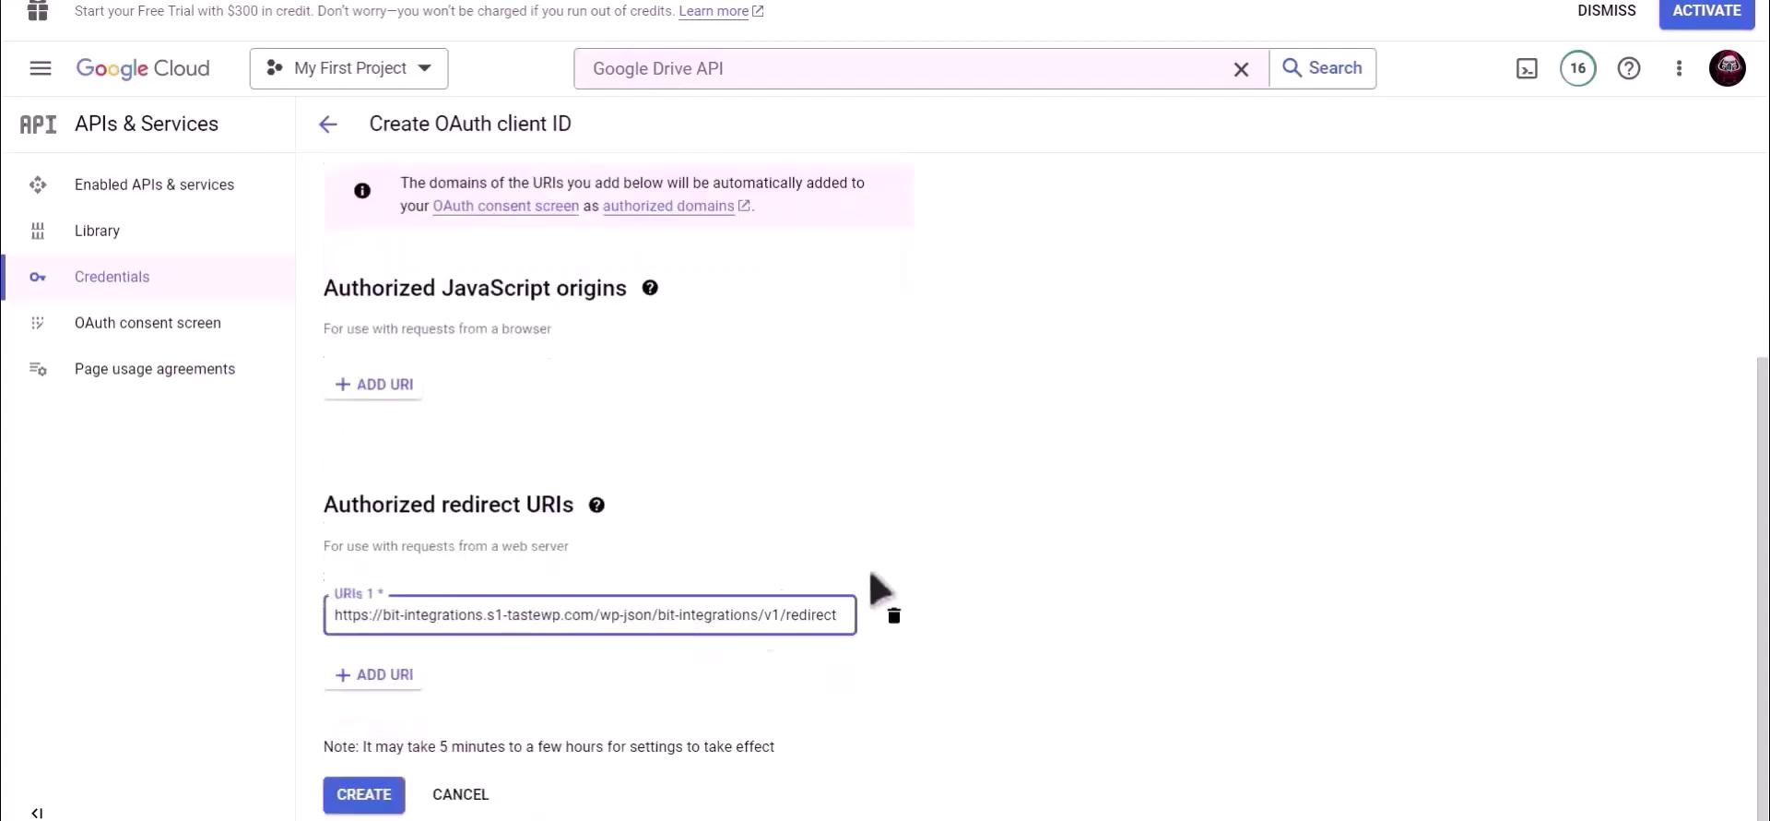
click(369, 795)
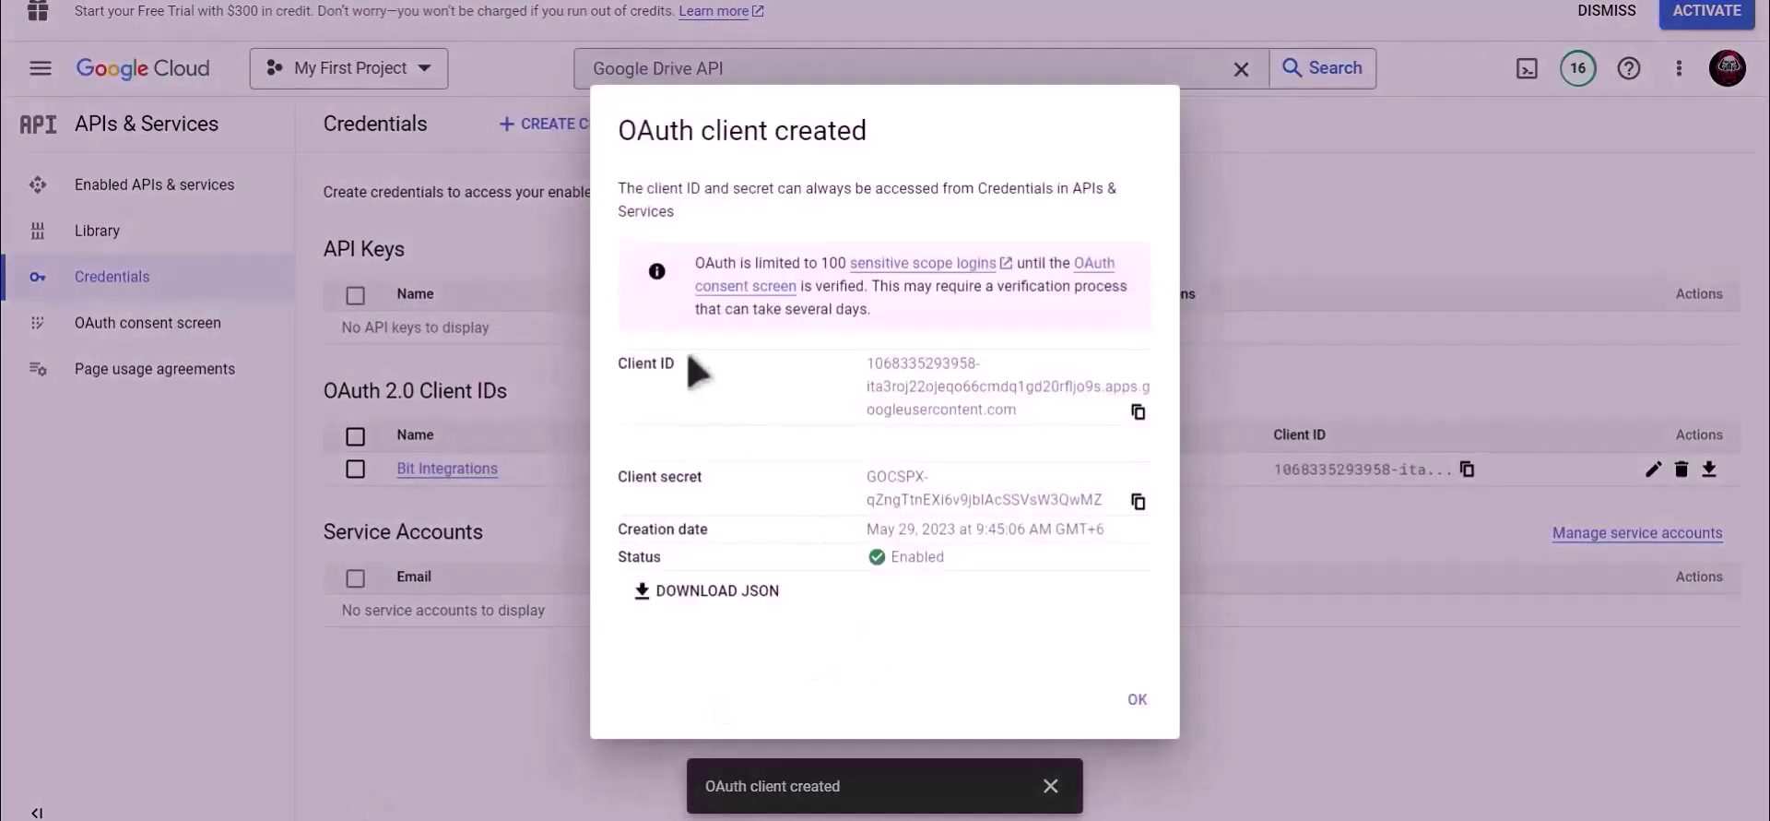
Copy the new OAuth client ID into the GoogleDrive Client Id field.
drag(689, 364, 610, 363)
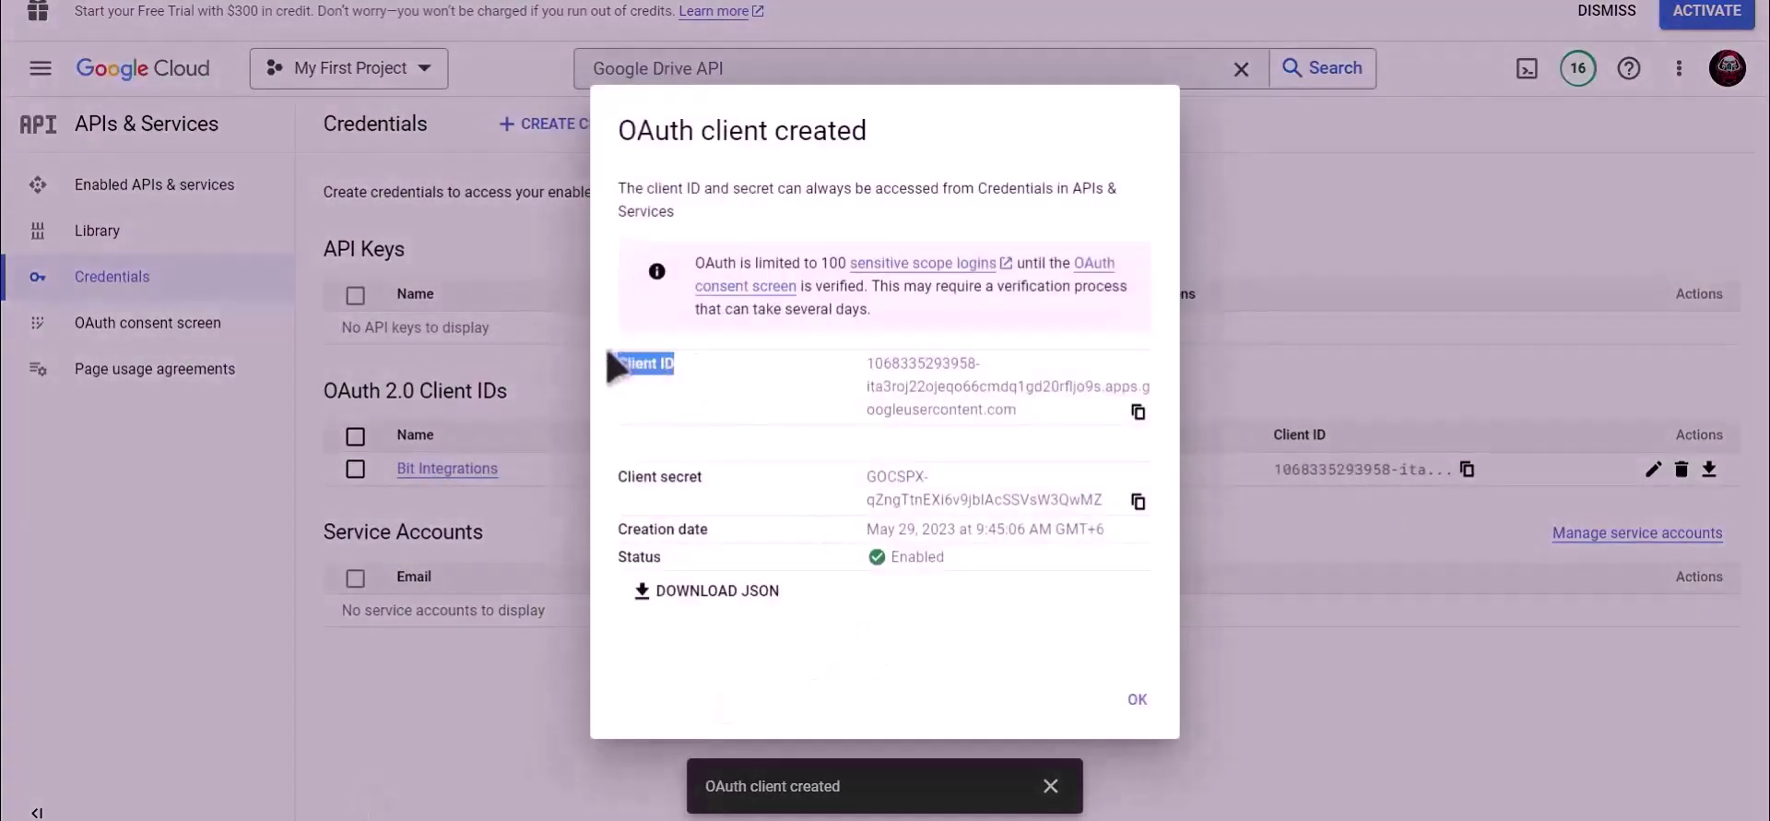
click(1139, 412)
click(412, 3)
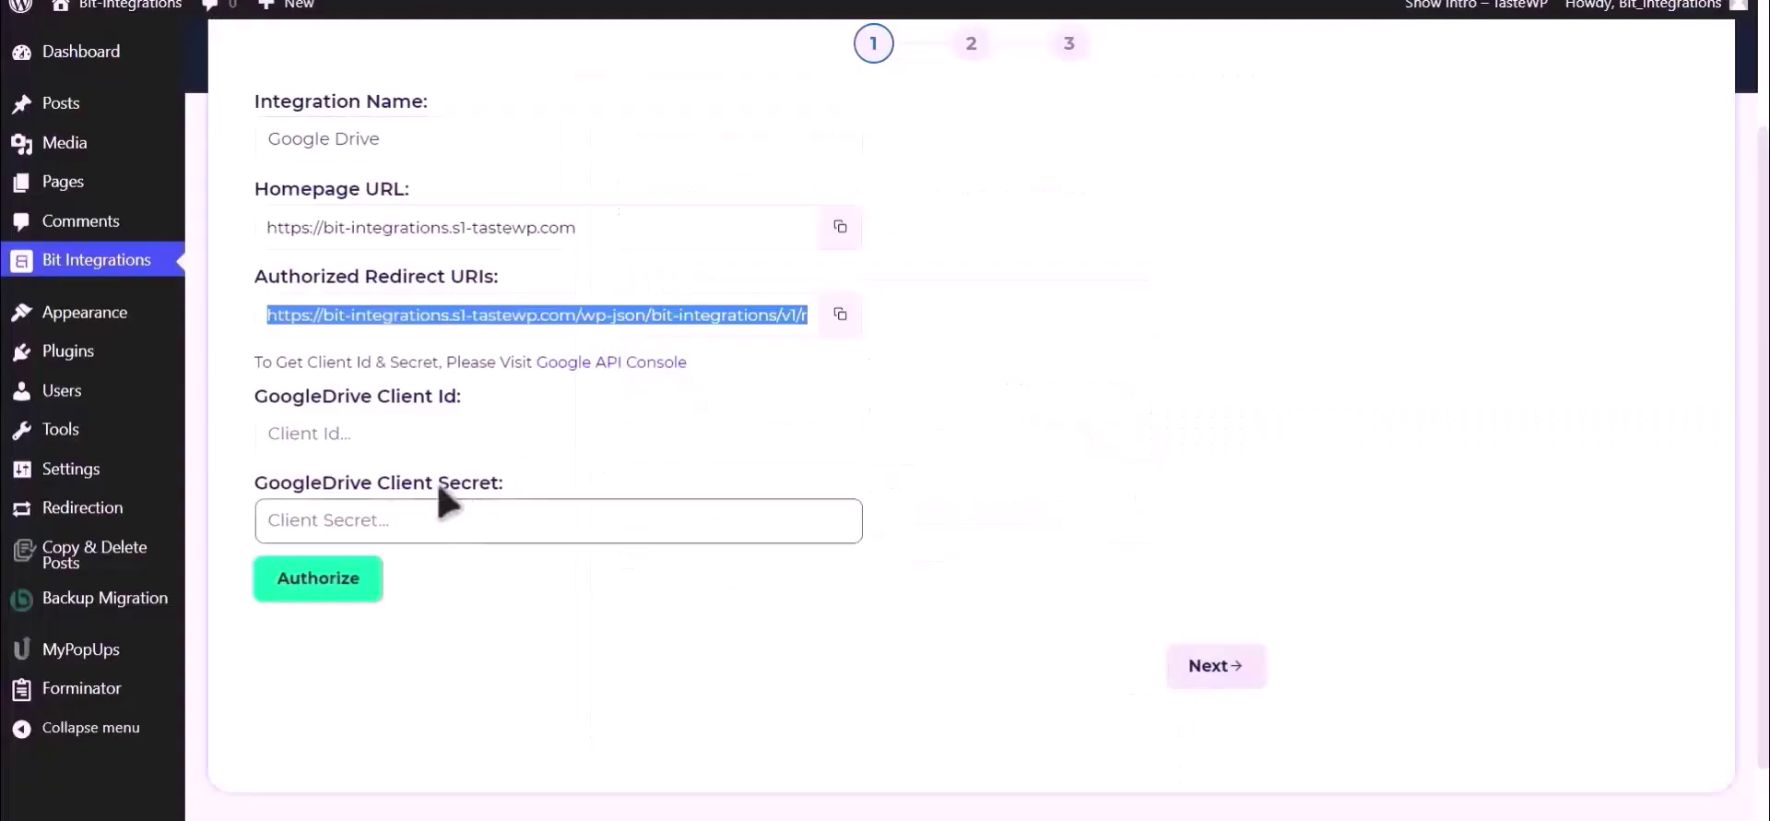
click(434, 439)
key(ctrl+v)
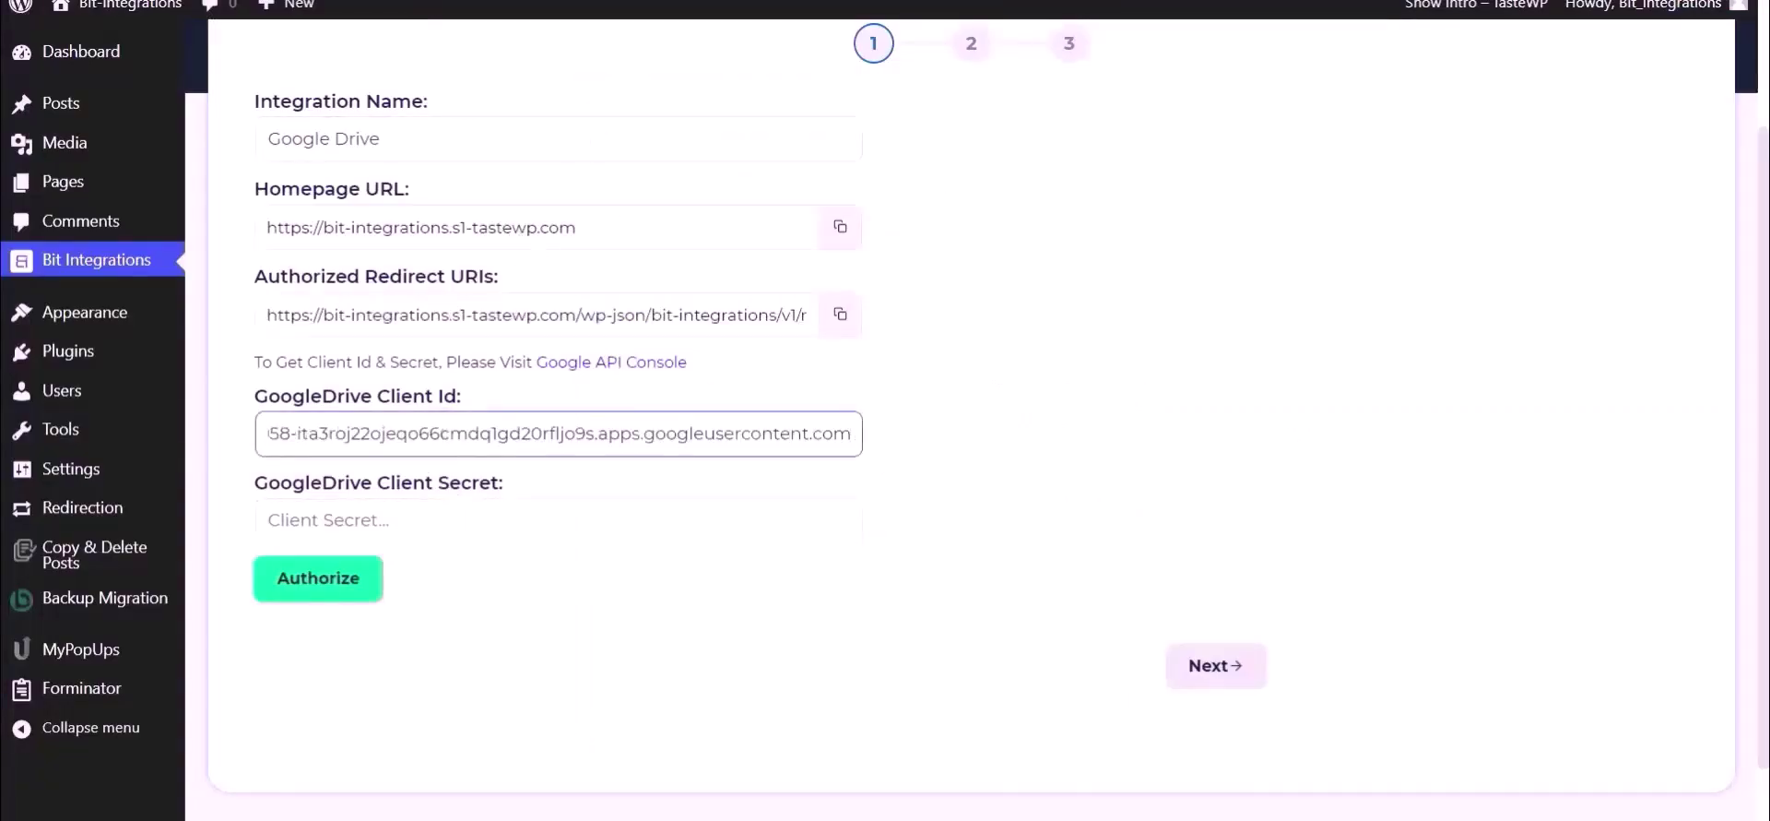
Copy the client secret into the GoogleDrive Client Secret field and begin authorization.
key(alt+Tab)
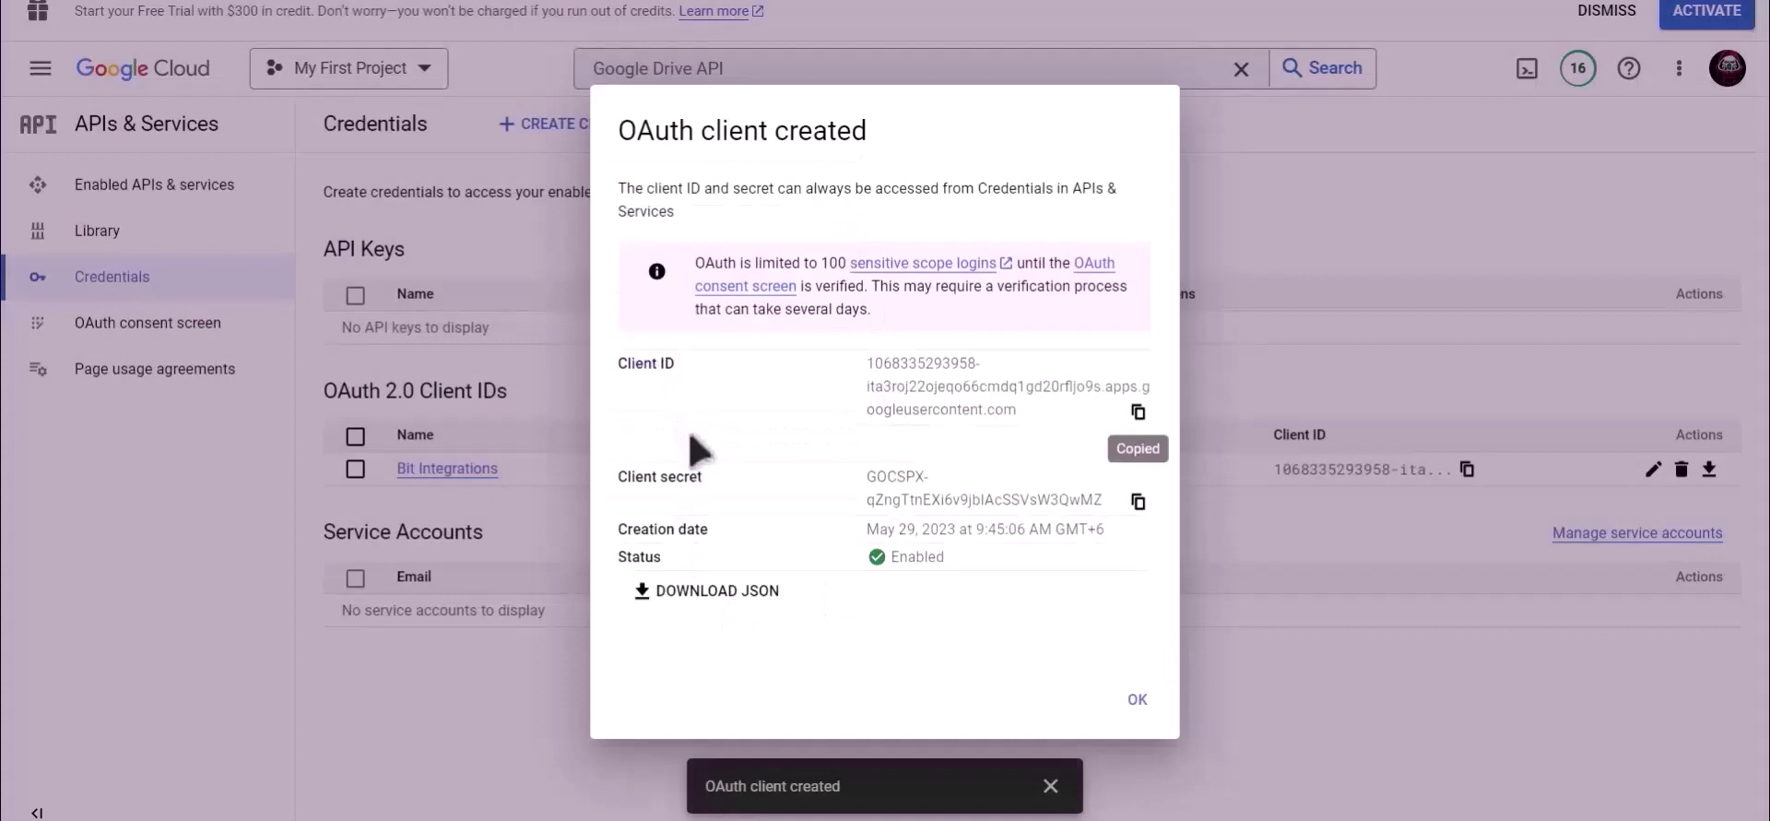
drag(733, 479, 620, 493)
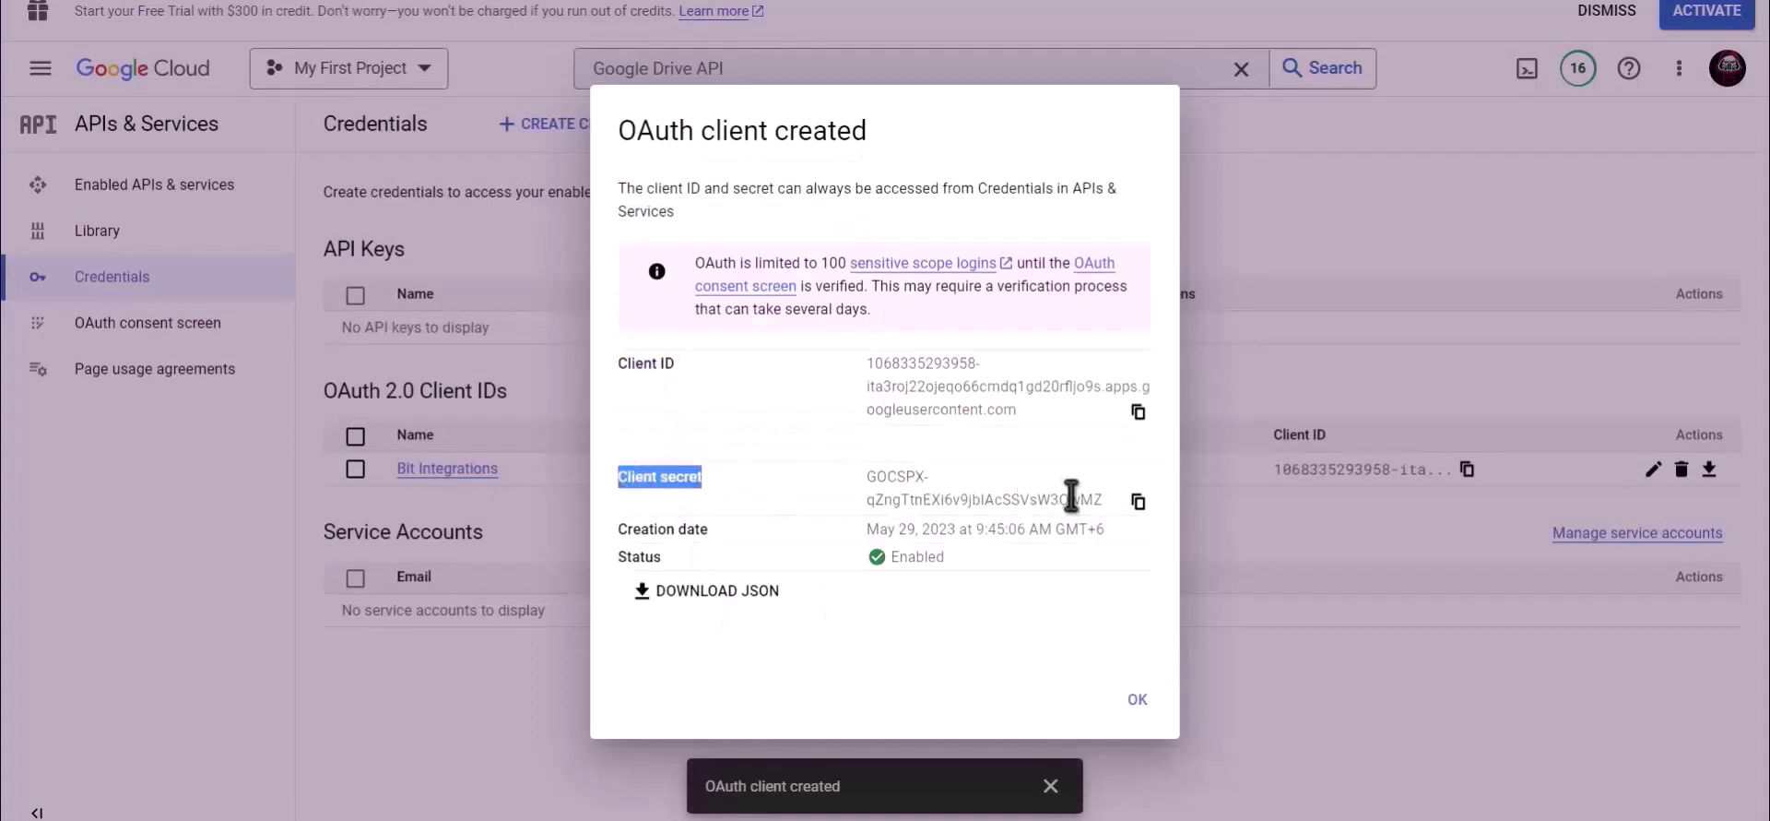
click(1138, 501)
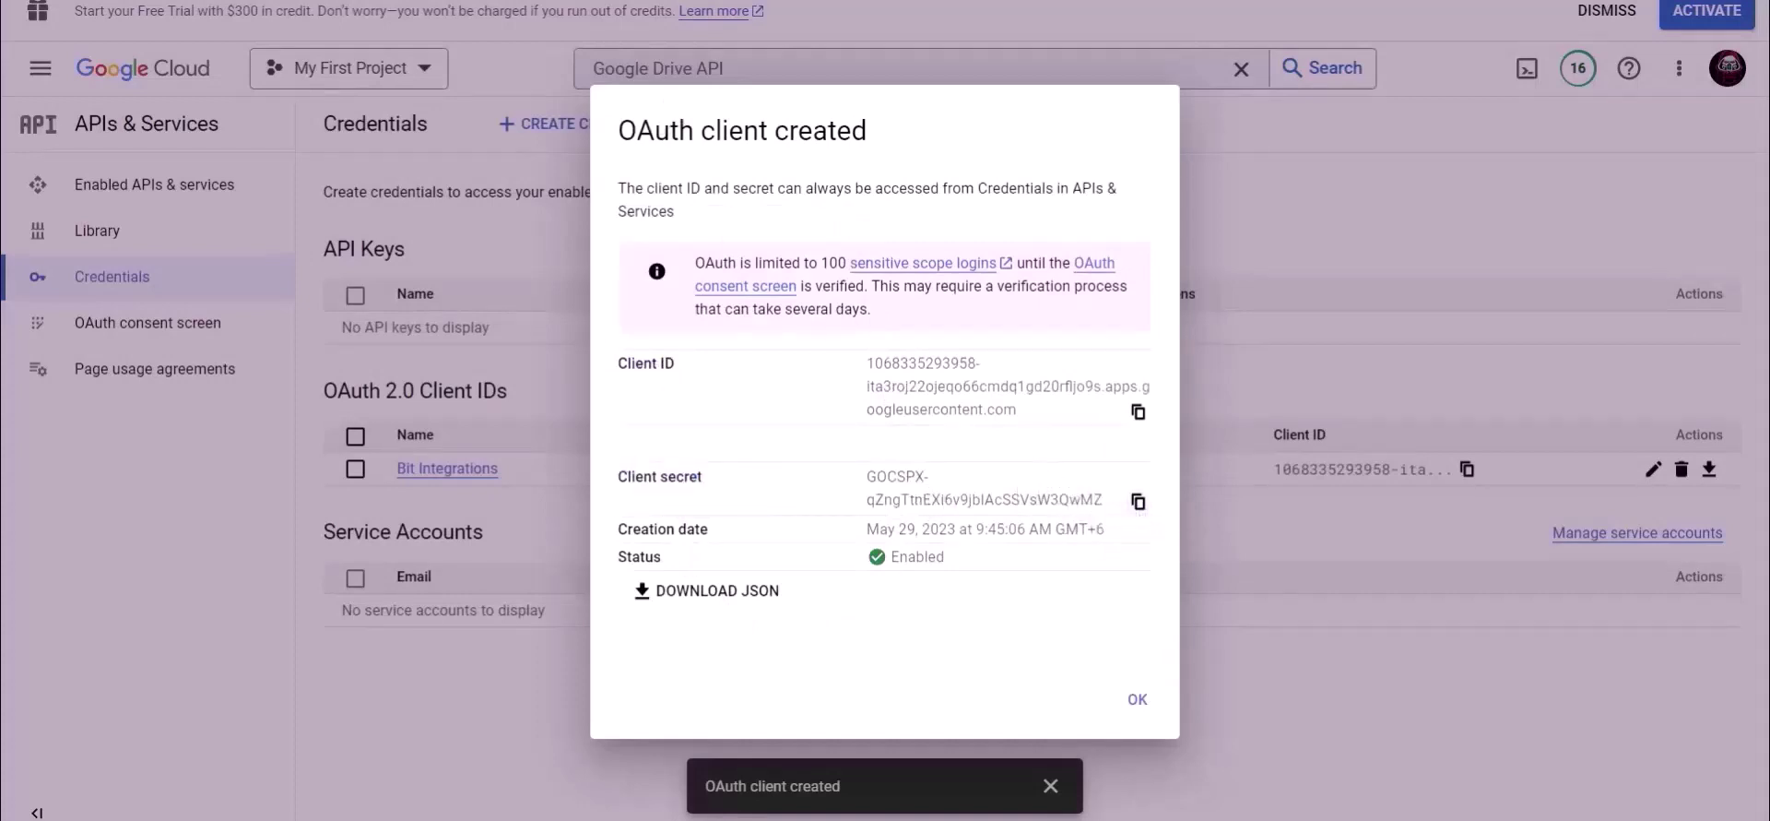
key(alt+Tab)
click(422, 522)
key(ctrl+v)
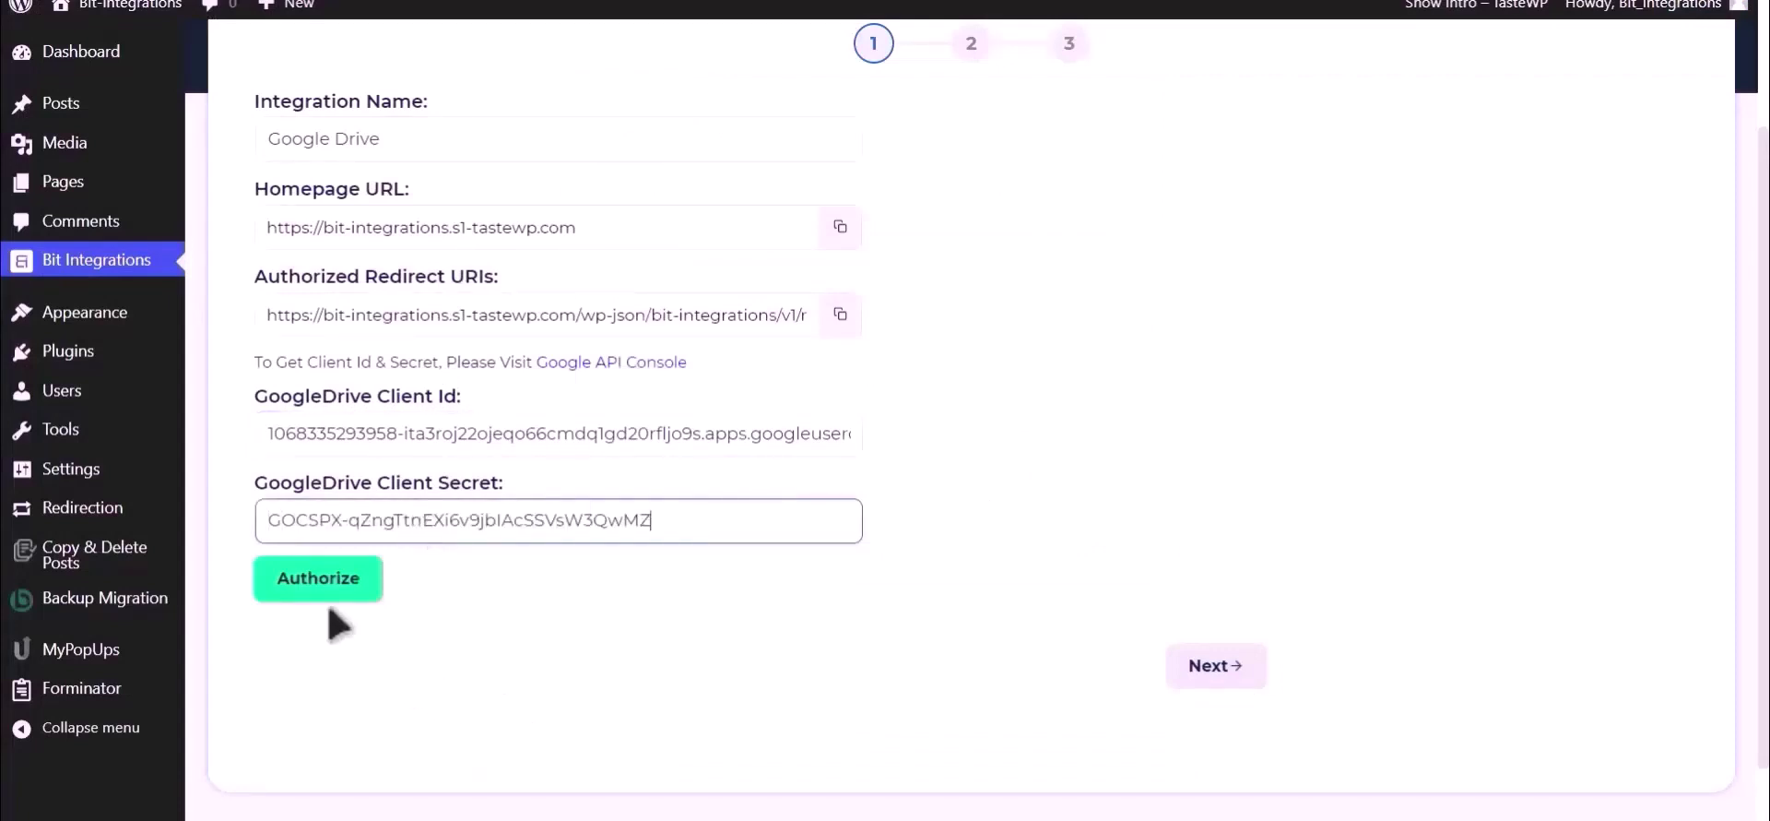
click(317, 581)
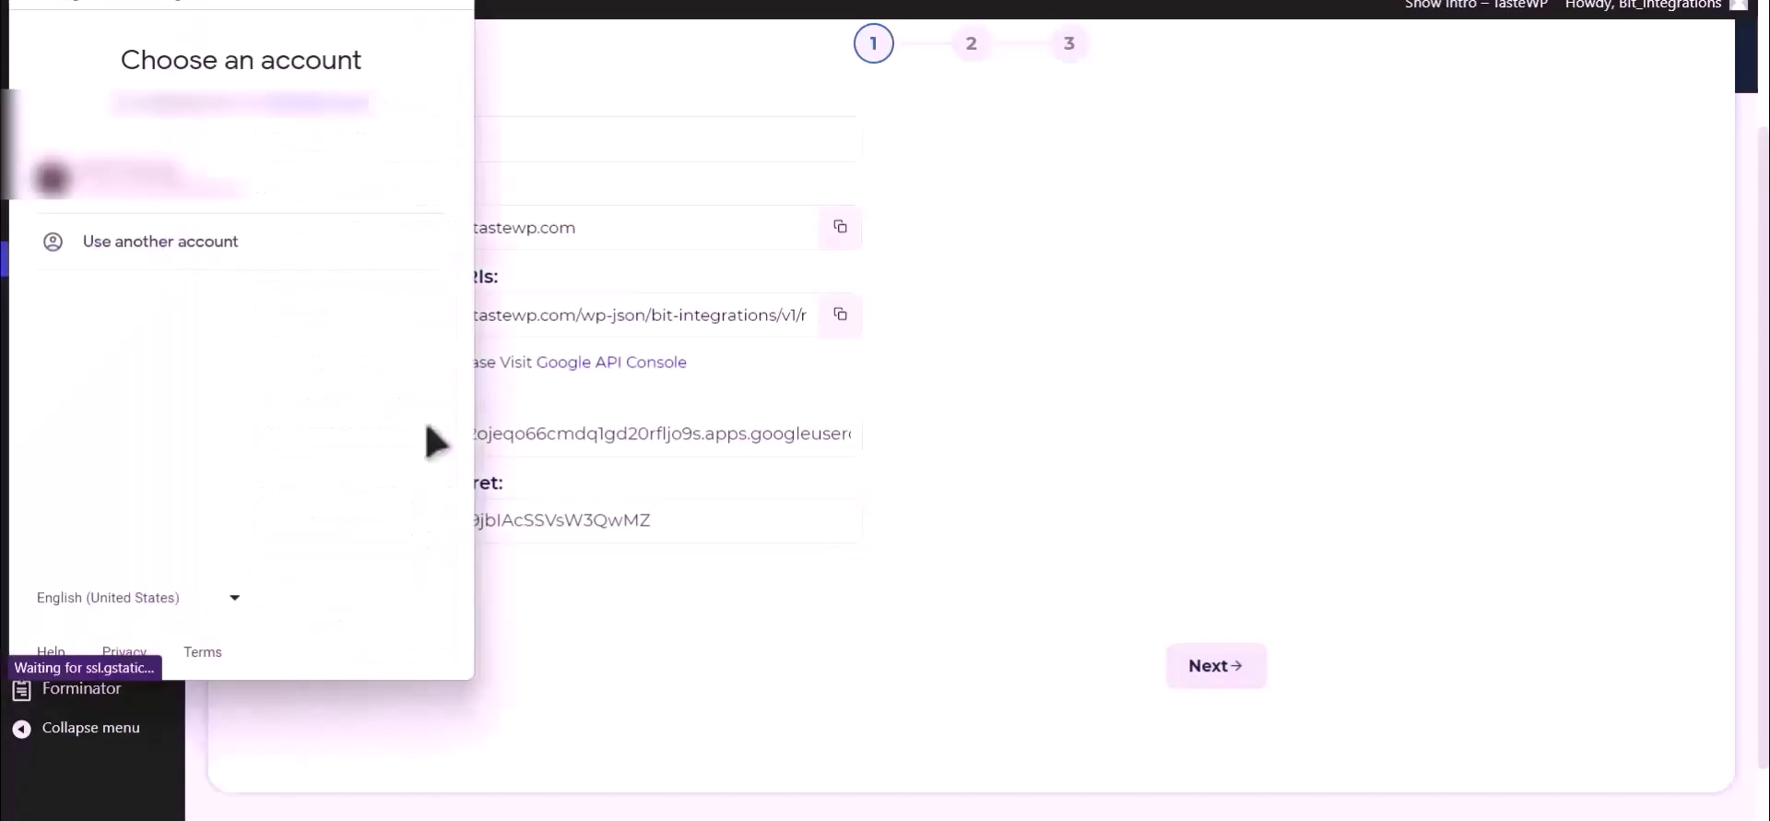
Choose the Google account, proceed past the unverified-app warning, and grant Drive access.
click(265, 198)
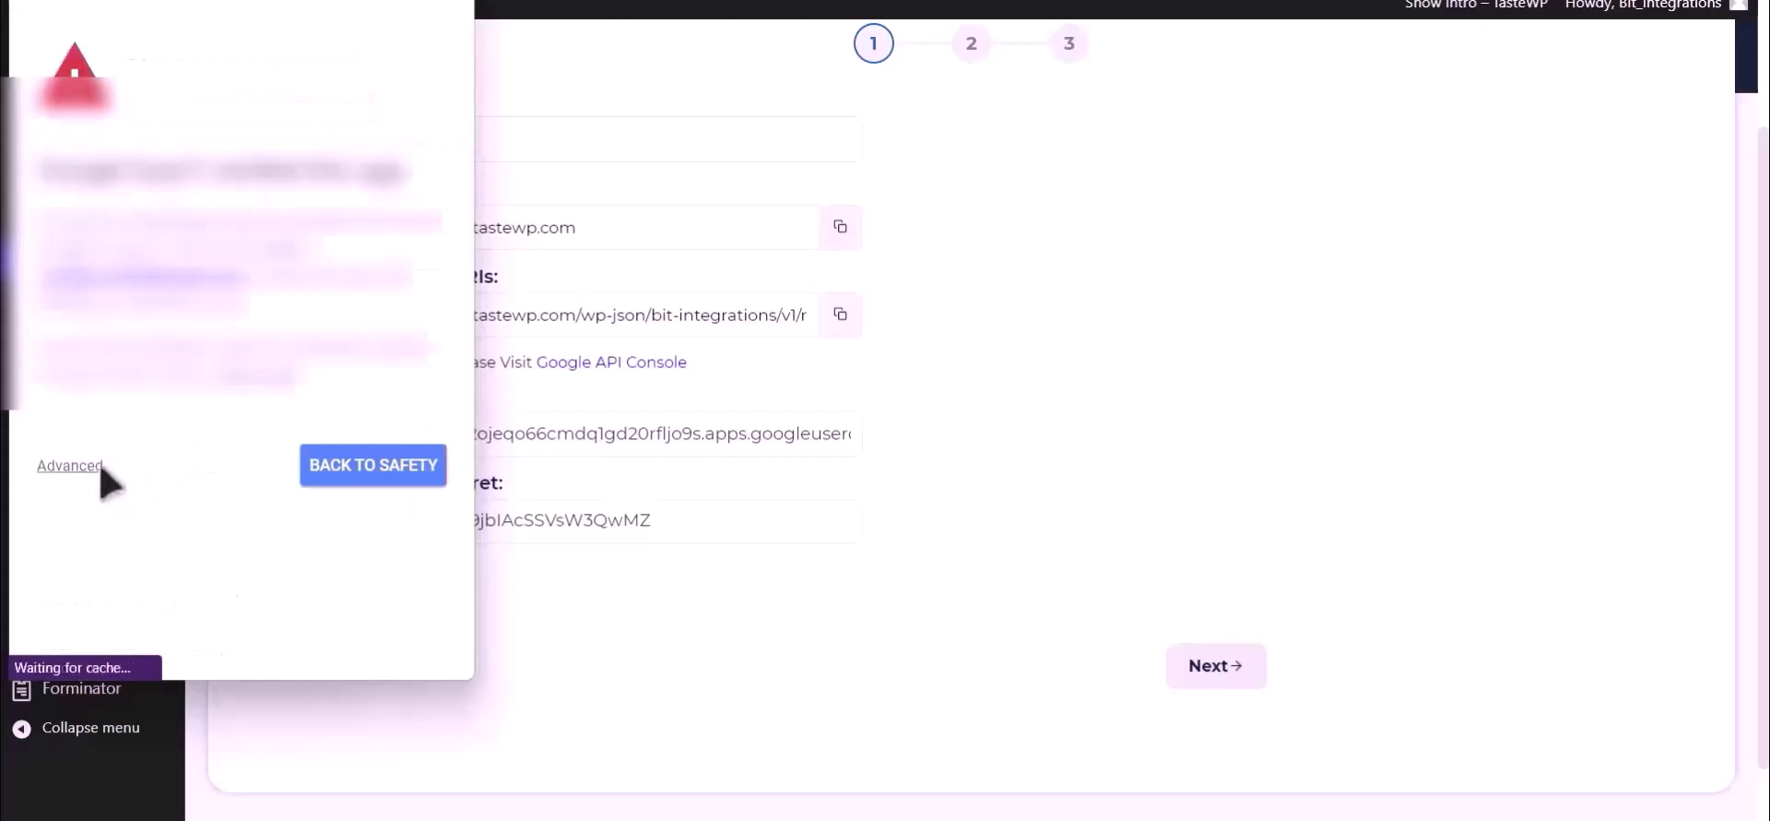
click(74, 466)
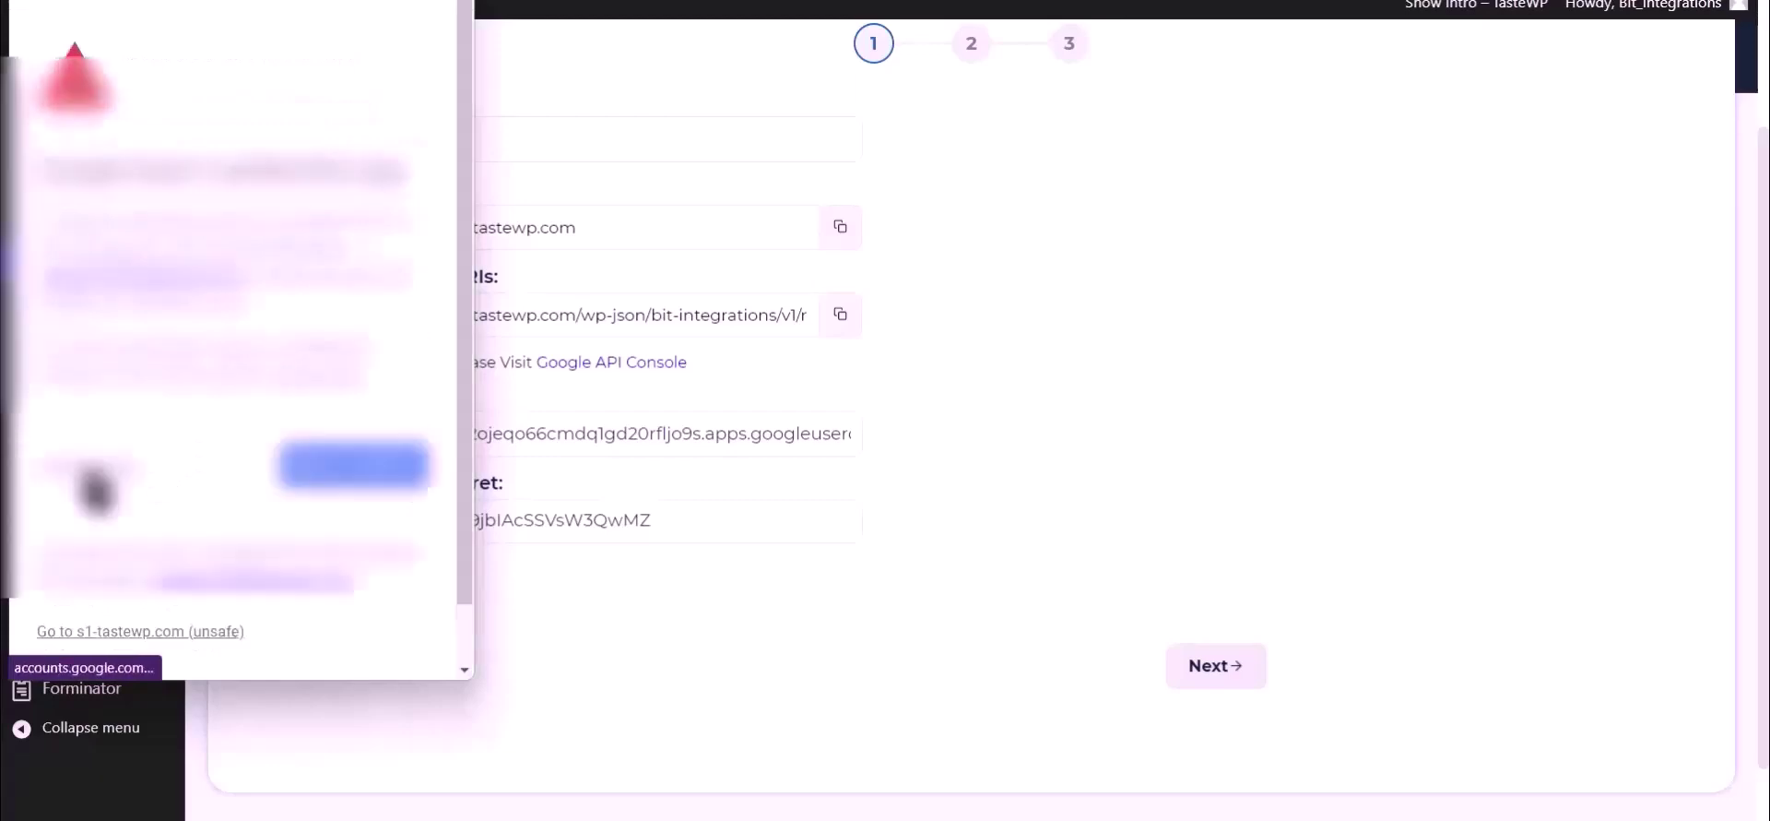
click(180, 633)
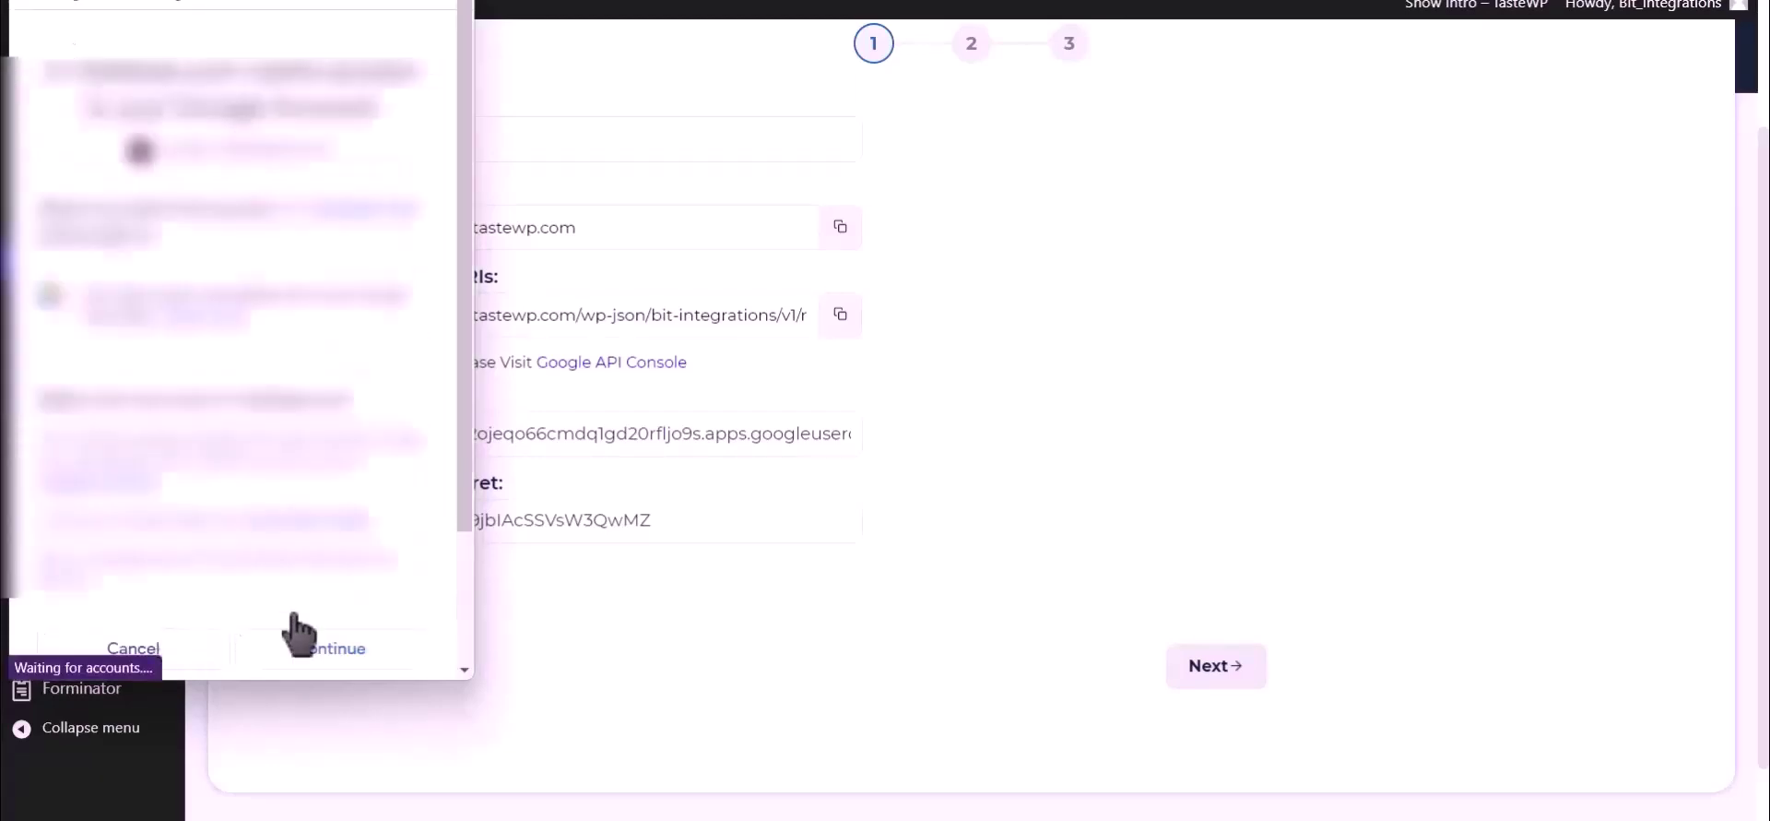
click(359, 664)
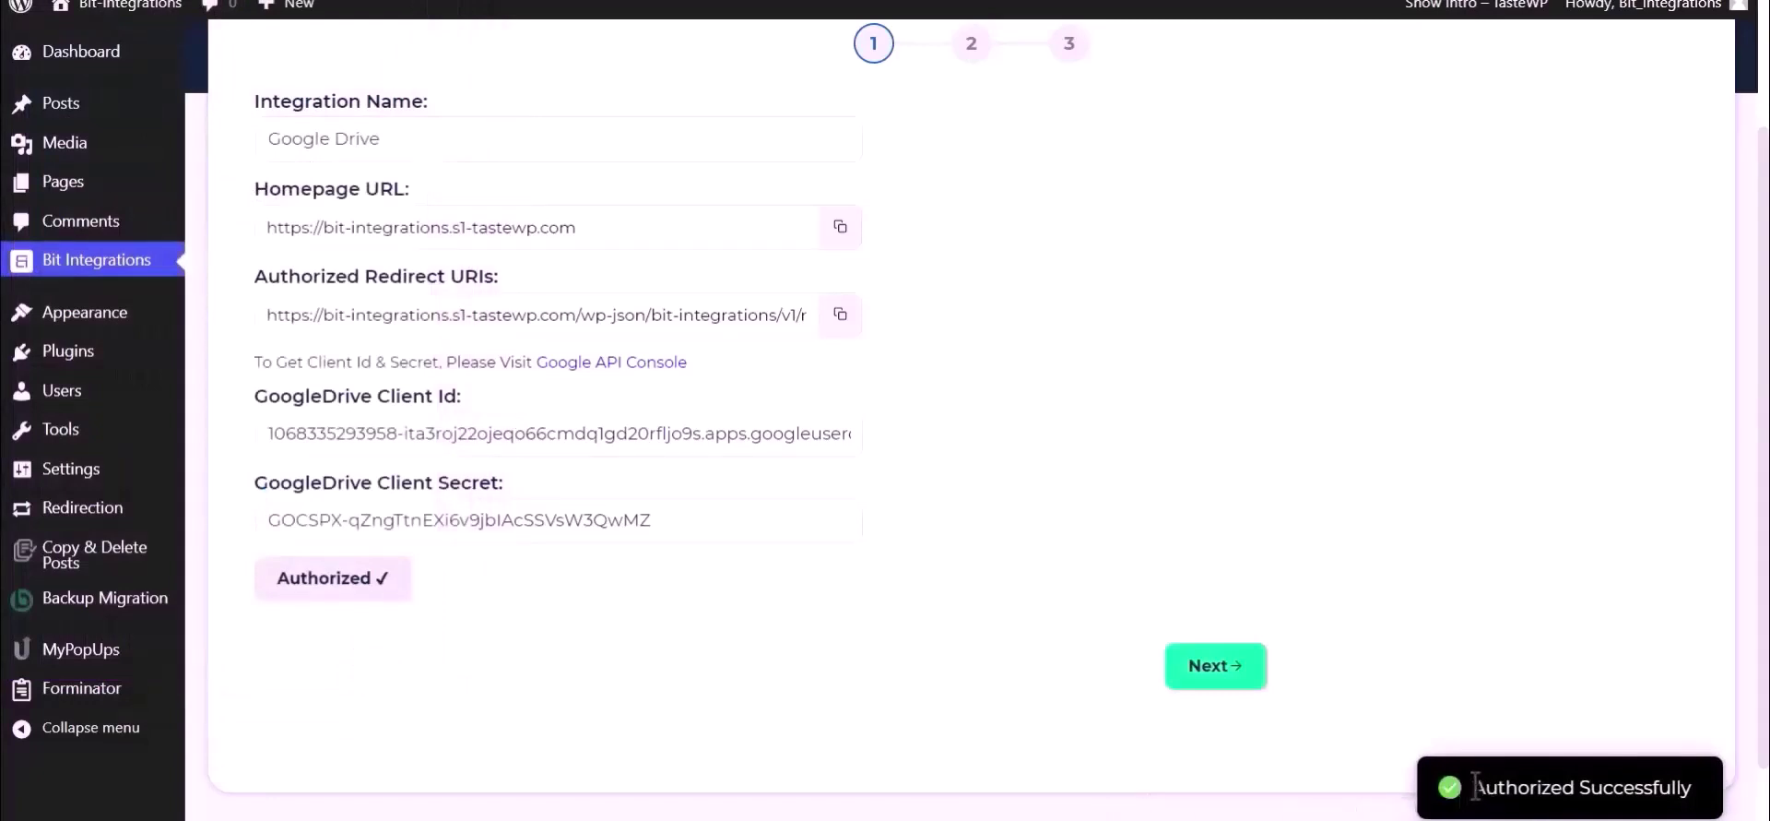
drag(1474, 787, 1699, 795)
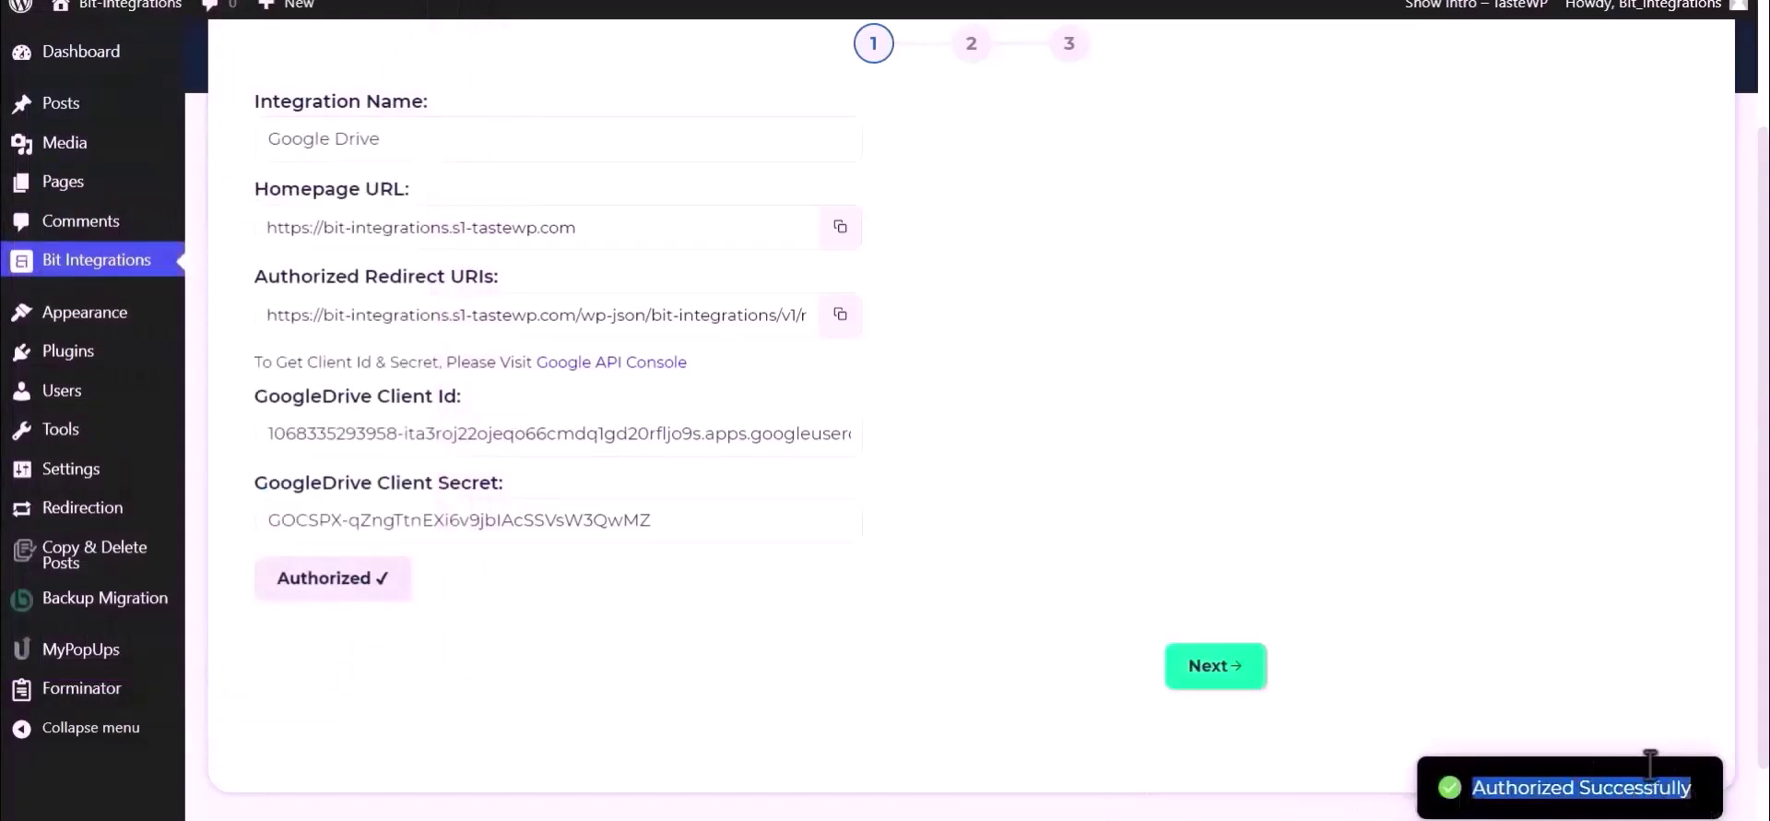
Map File Input to Upload file-1 and the GoogleDrive Folder to Bit Integrations.
click(1225, 687)
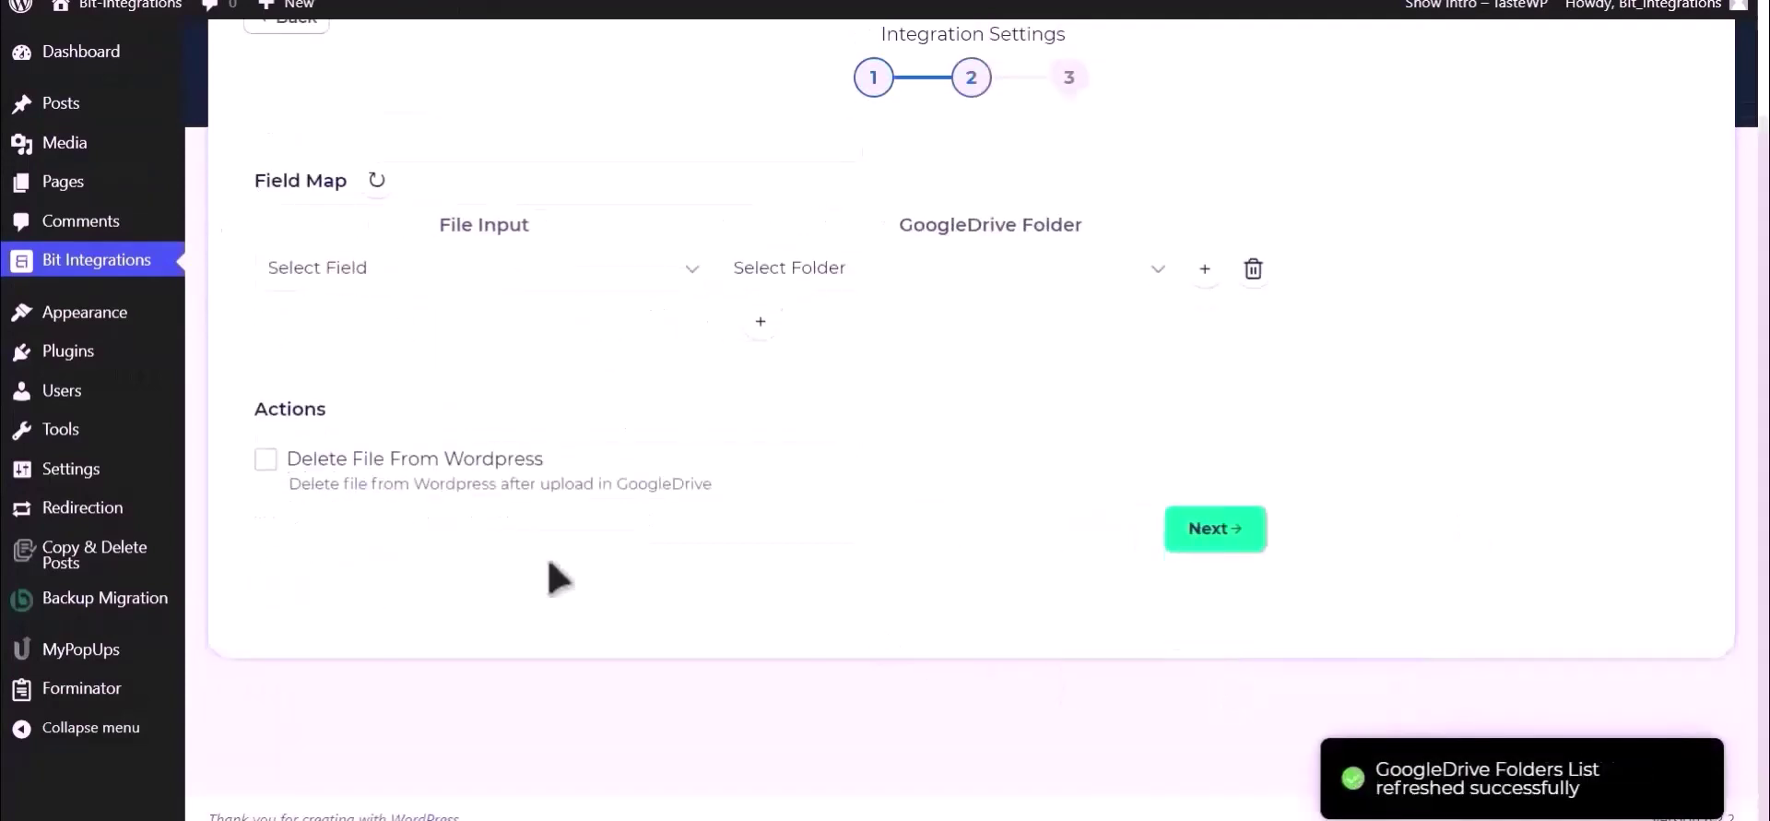
click(503, 279)
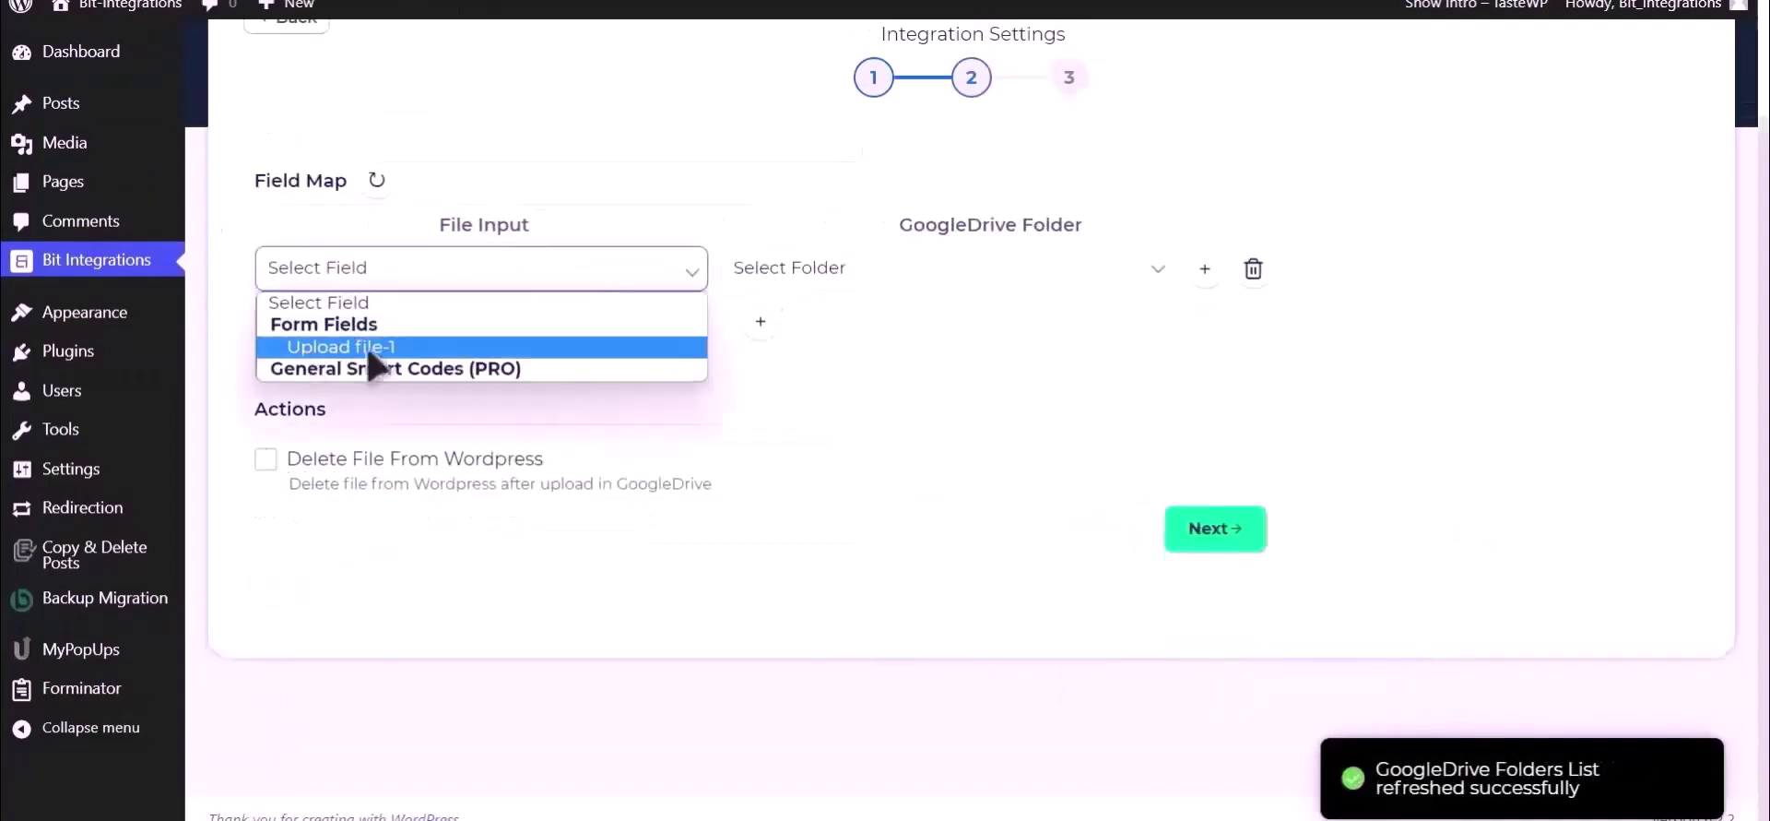
click(415, 349)
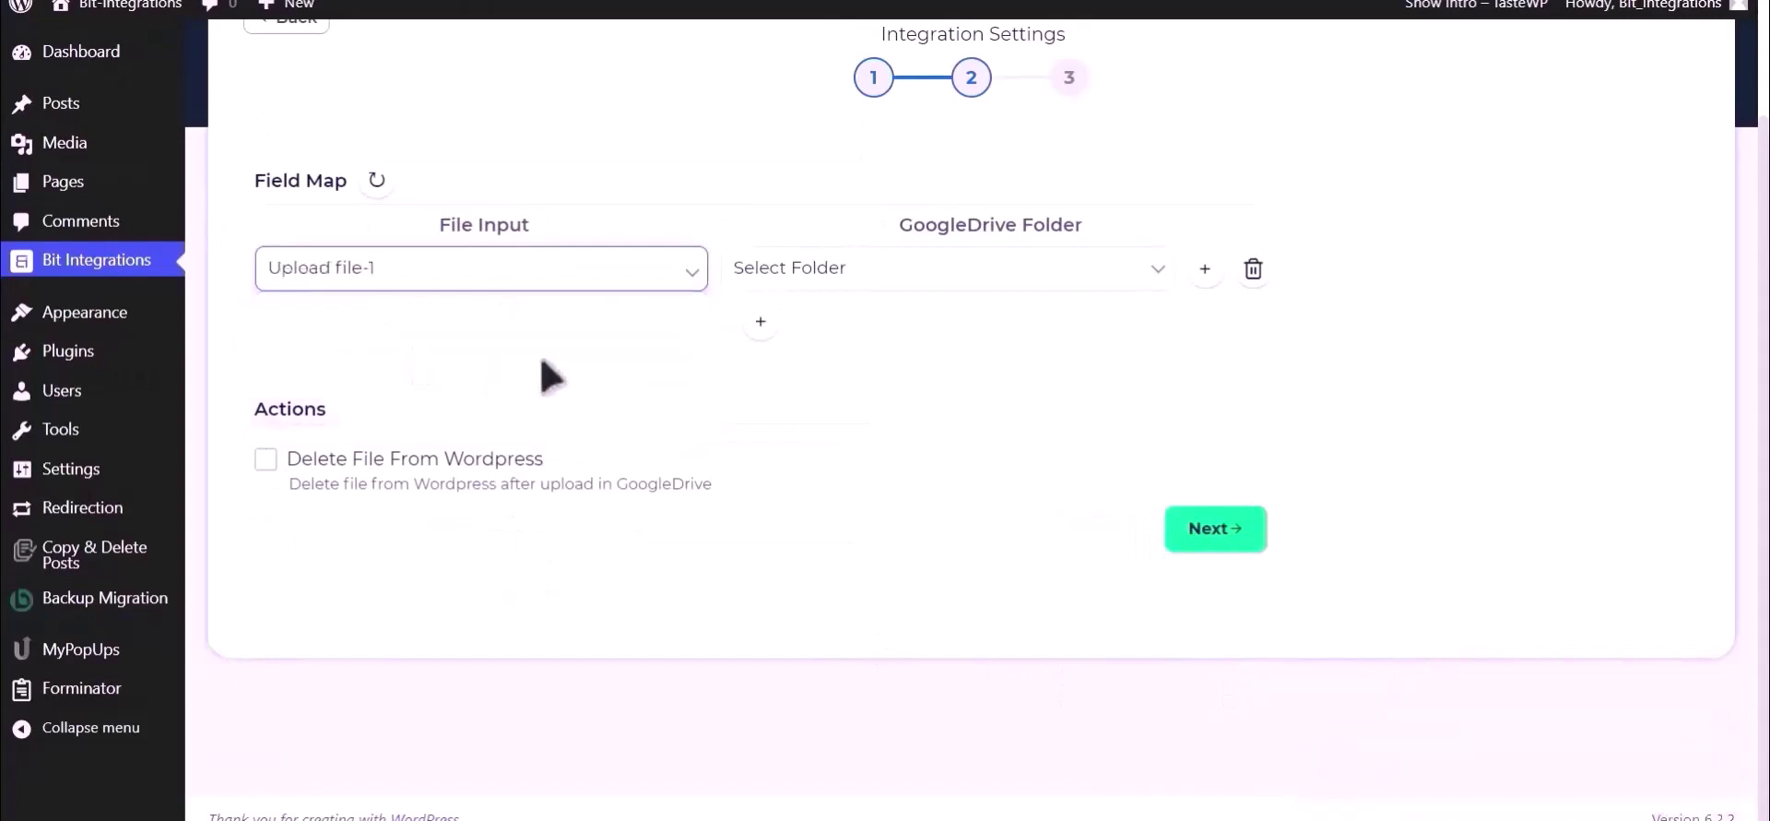
click(957, 295)
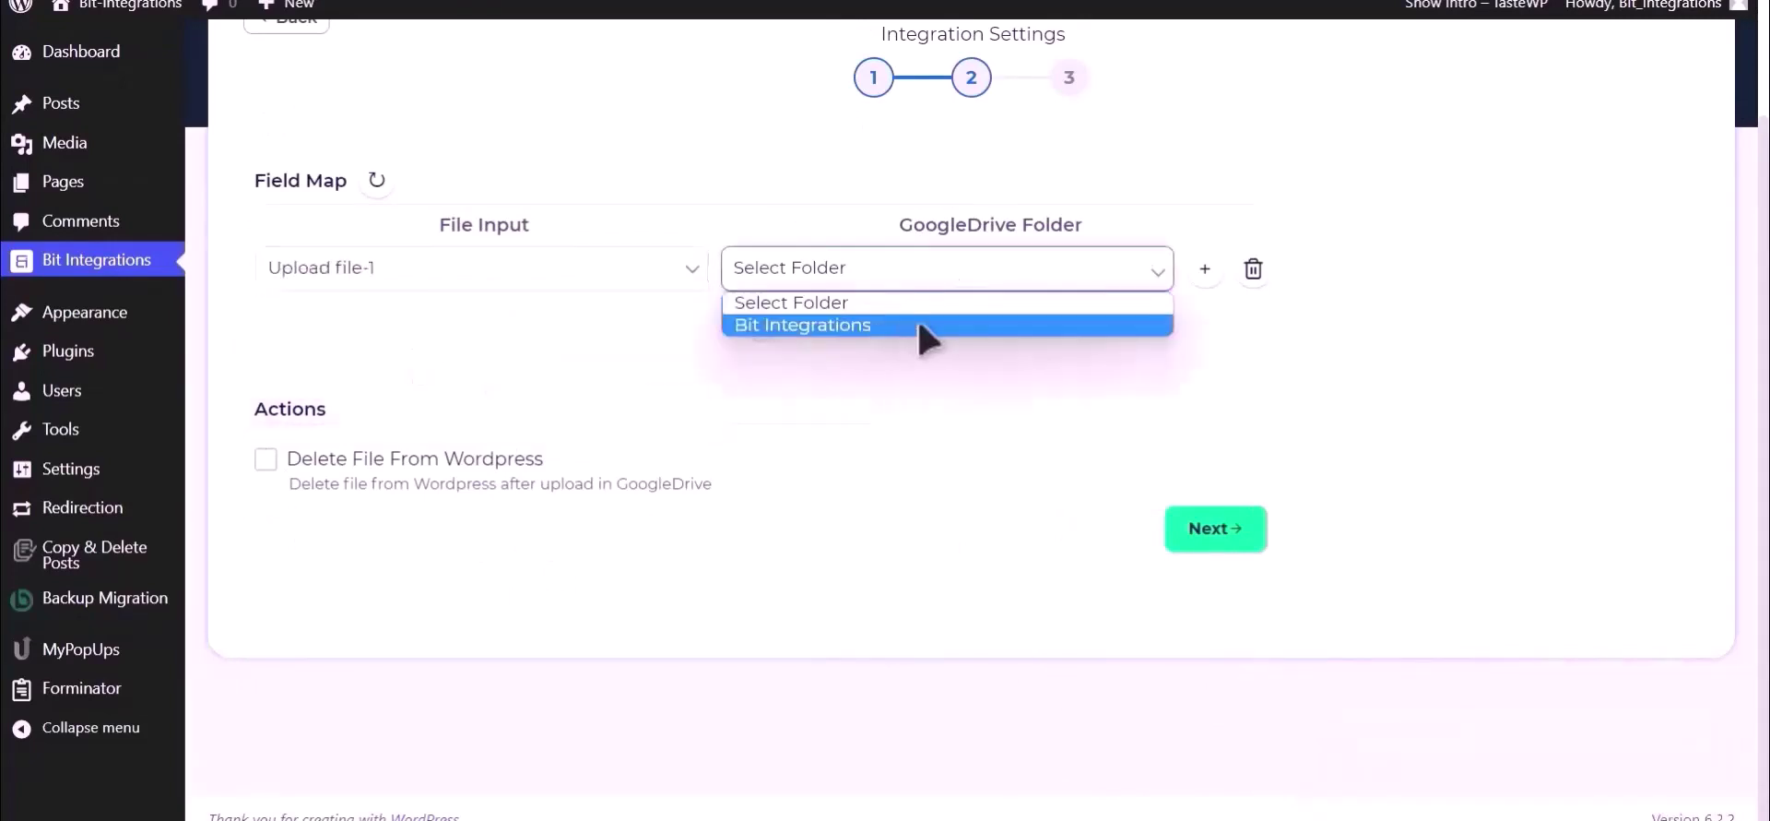
click(922, 327)
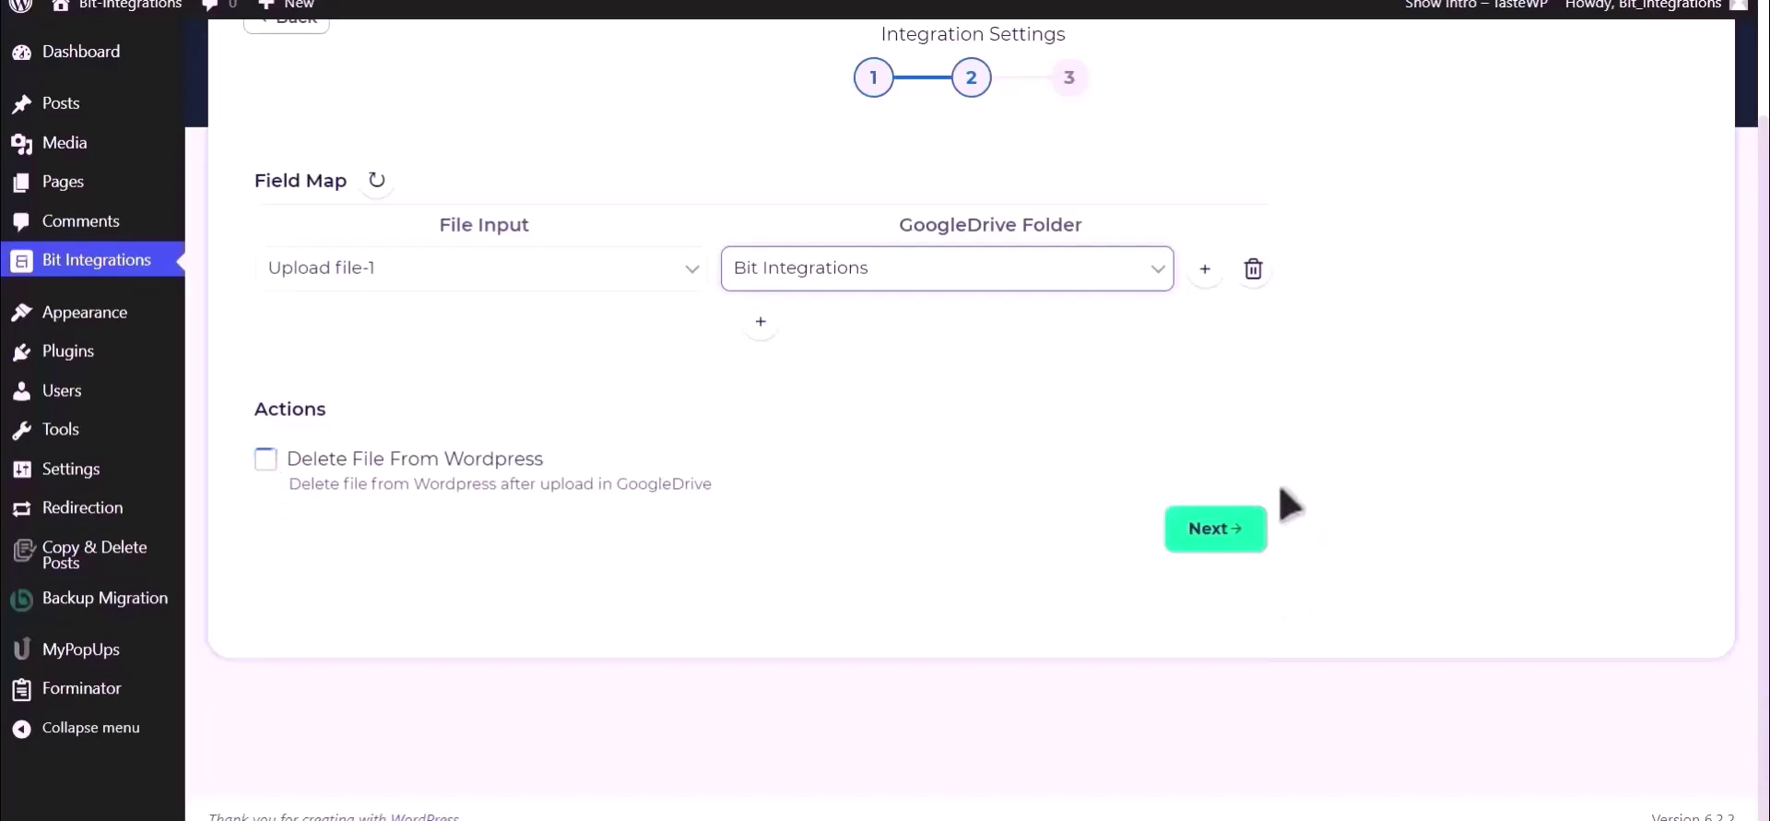
click(1216, 529)
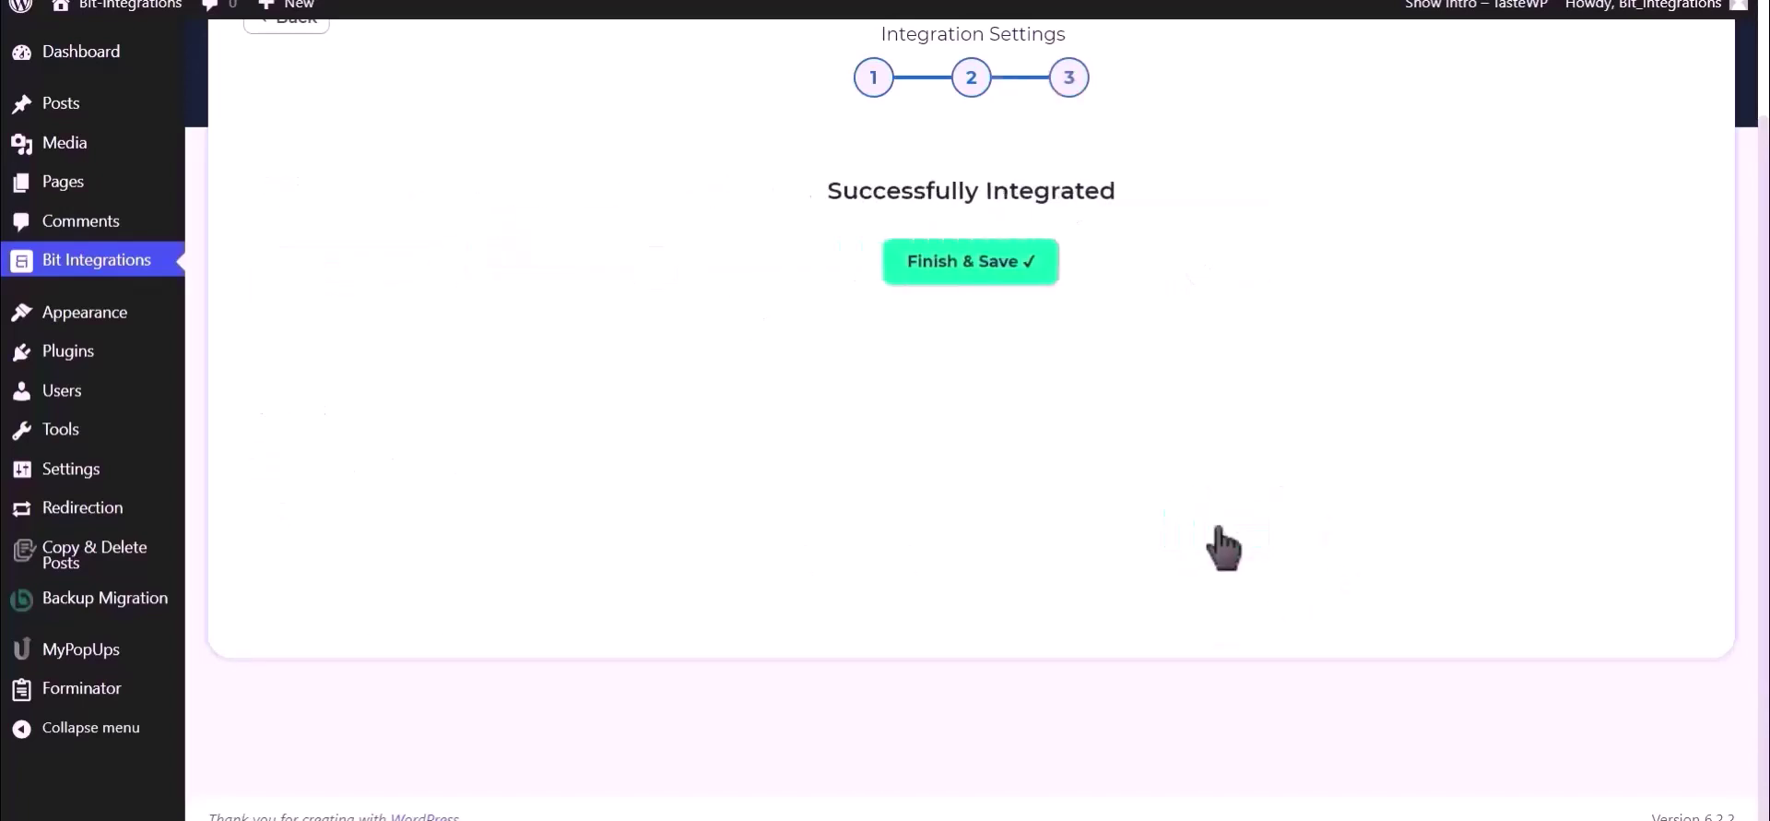
Save the integration, then enter a test name, e-mail and phone in the form.
click(994, 287)
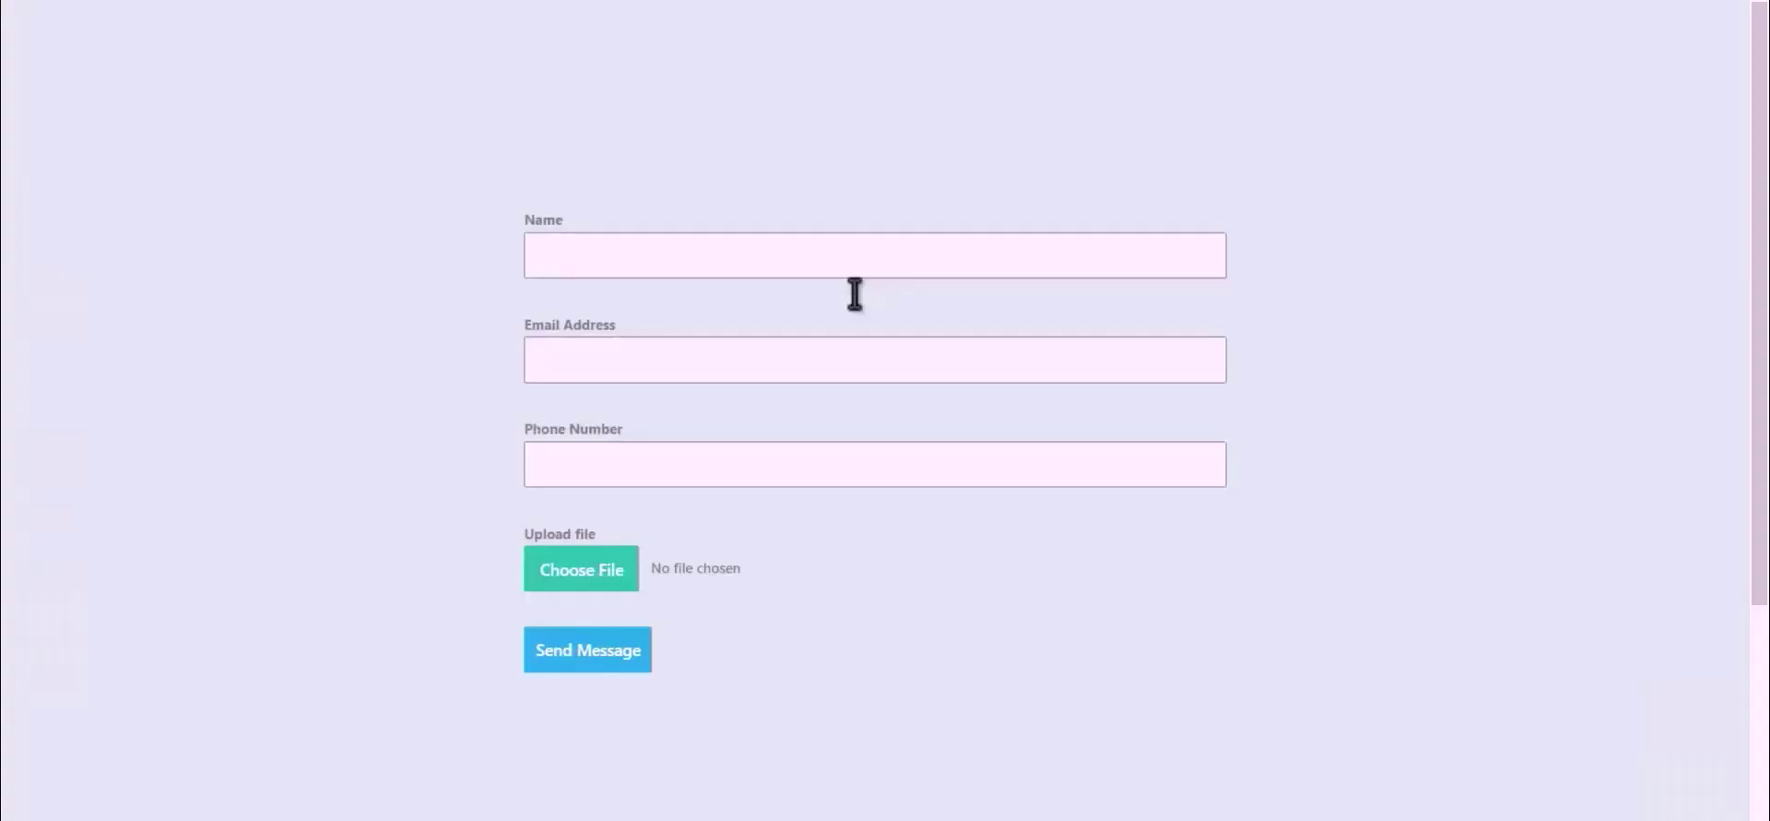
click(796, 268)
text(Bit Integrations)
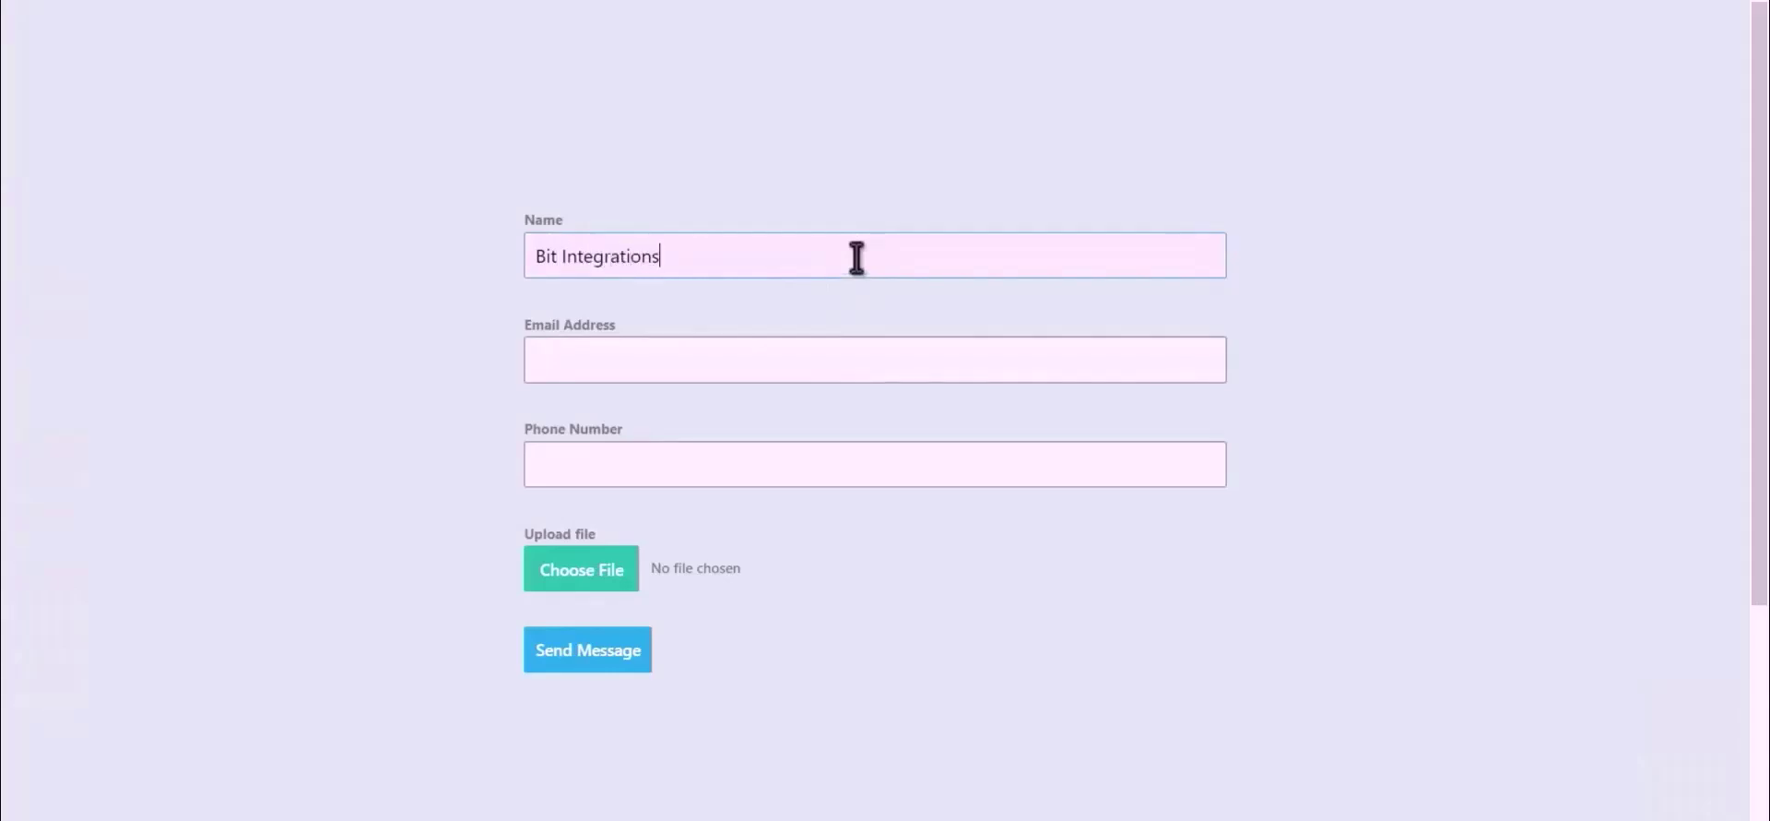
click(857, 354)
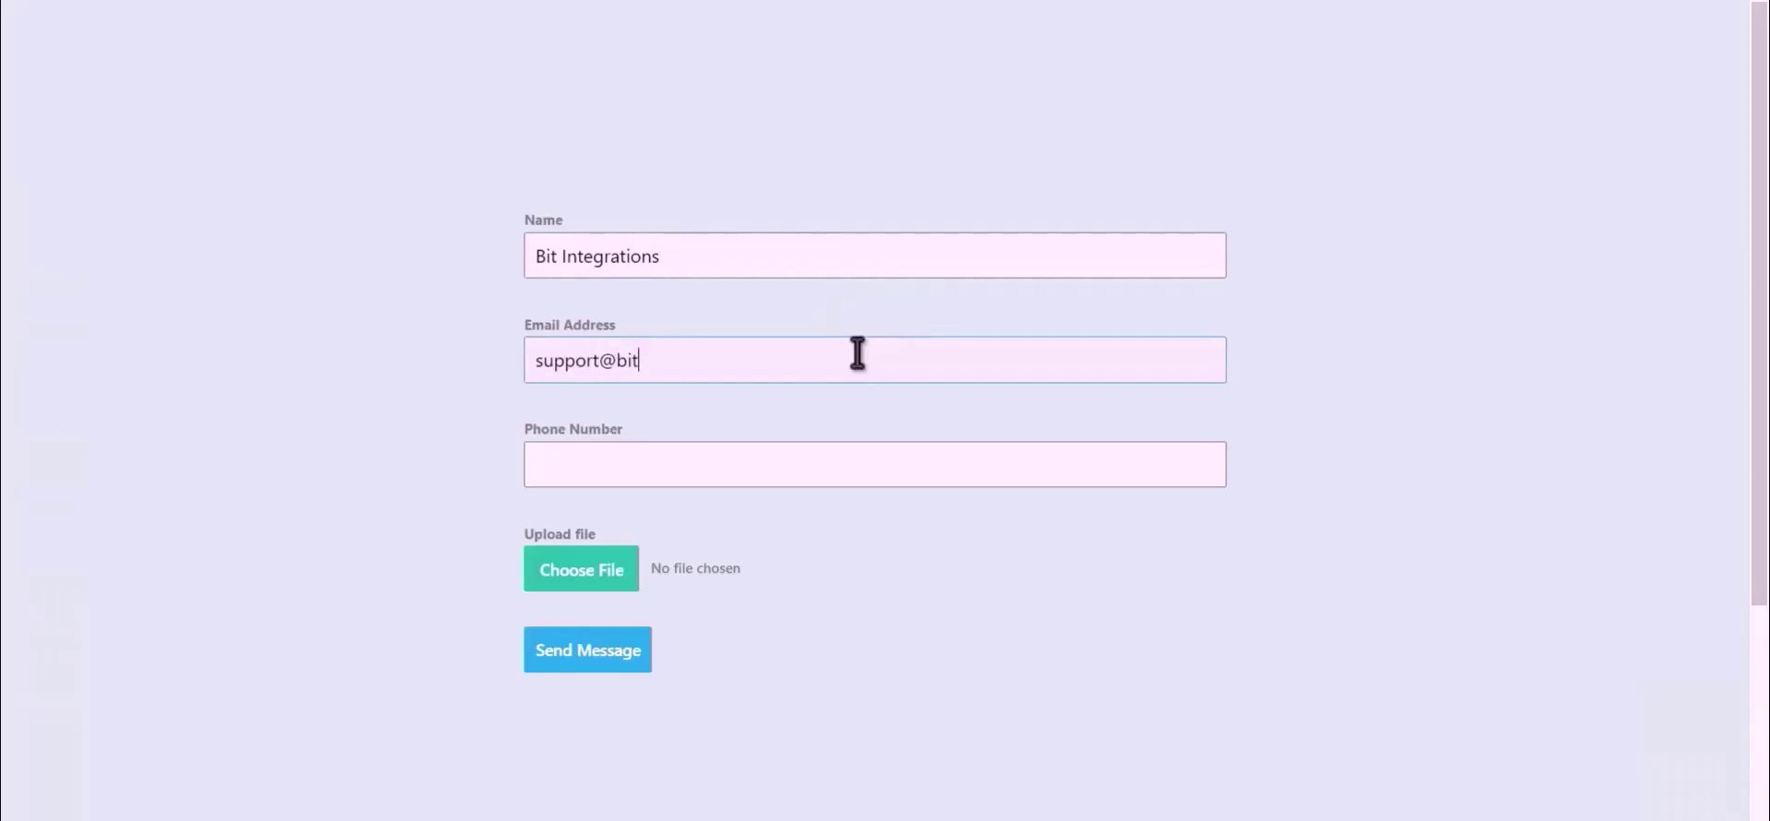
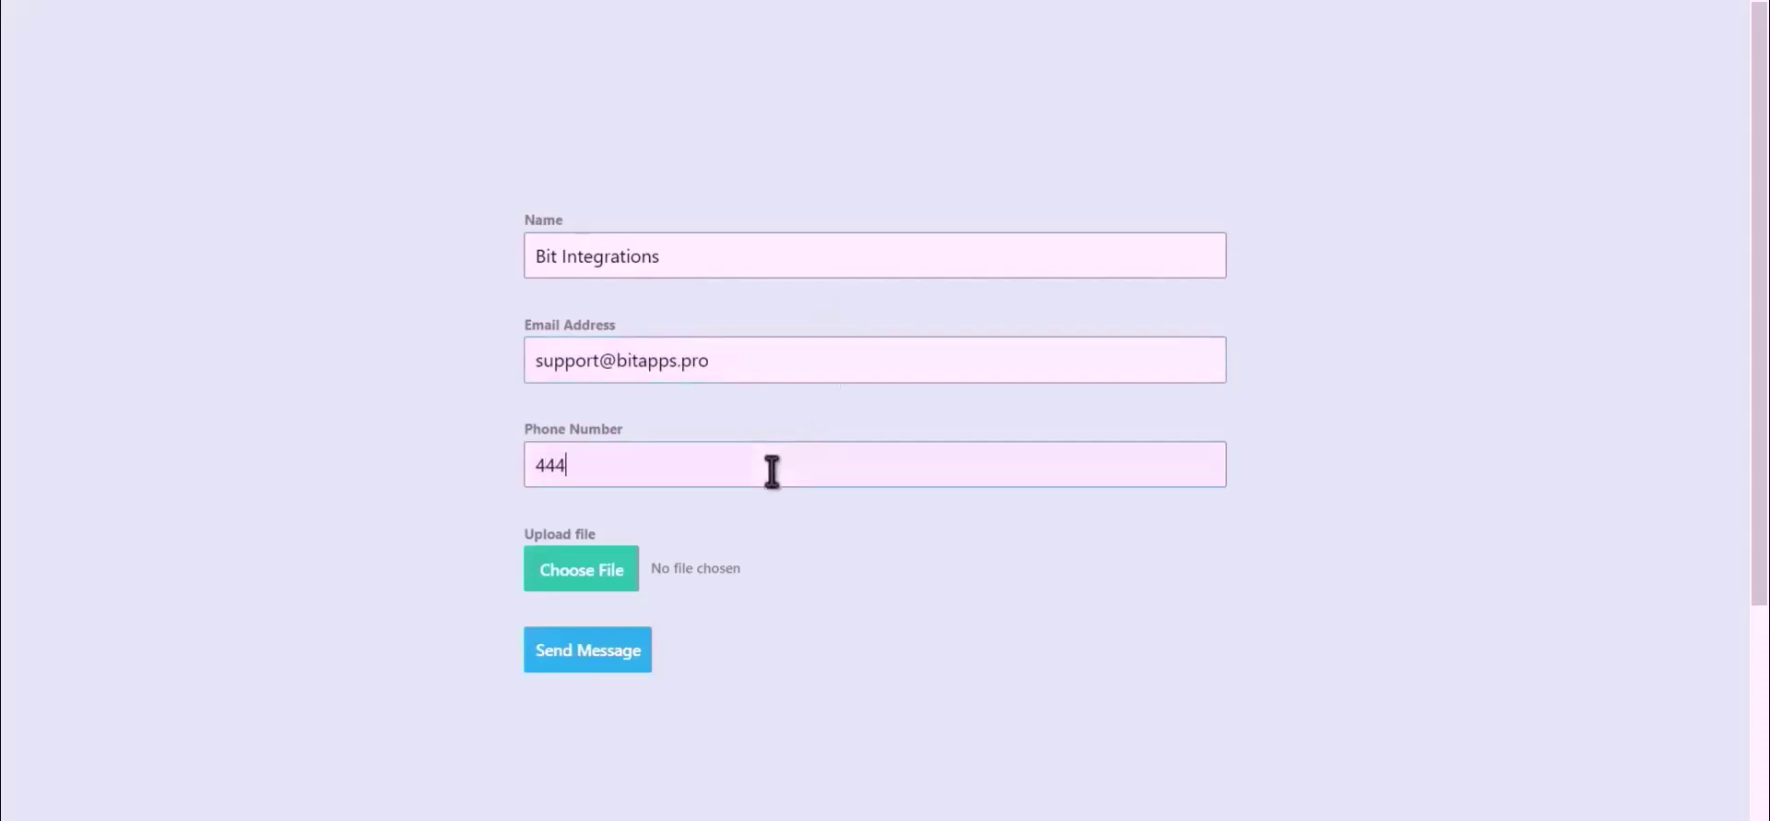
Attach Bit Integrations.png and send the form.
click(555, 587)
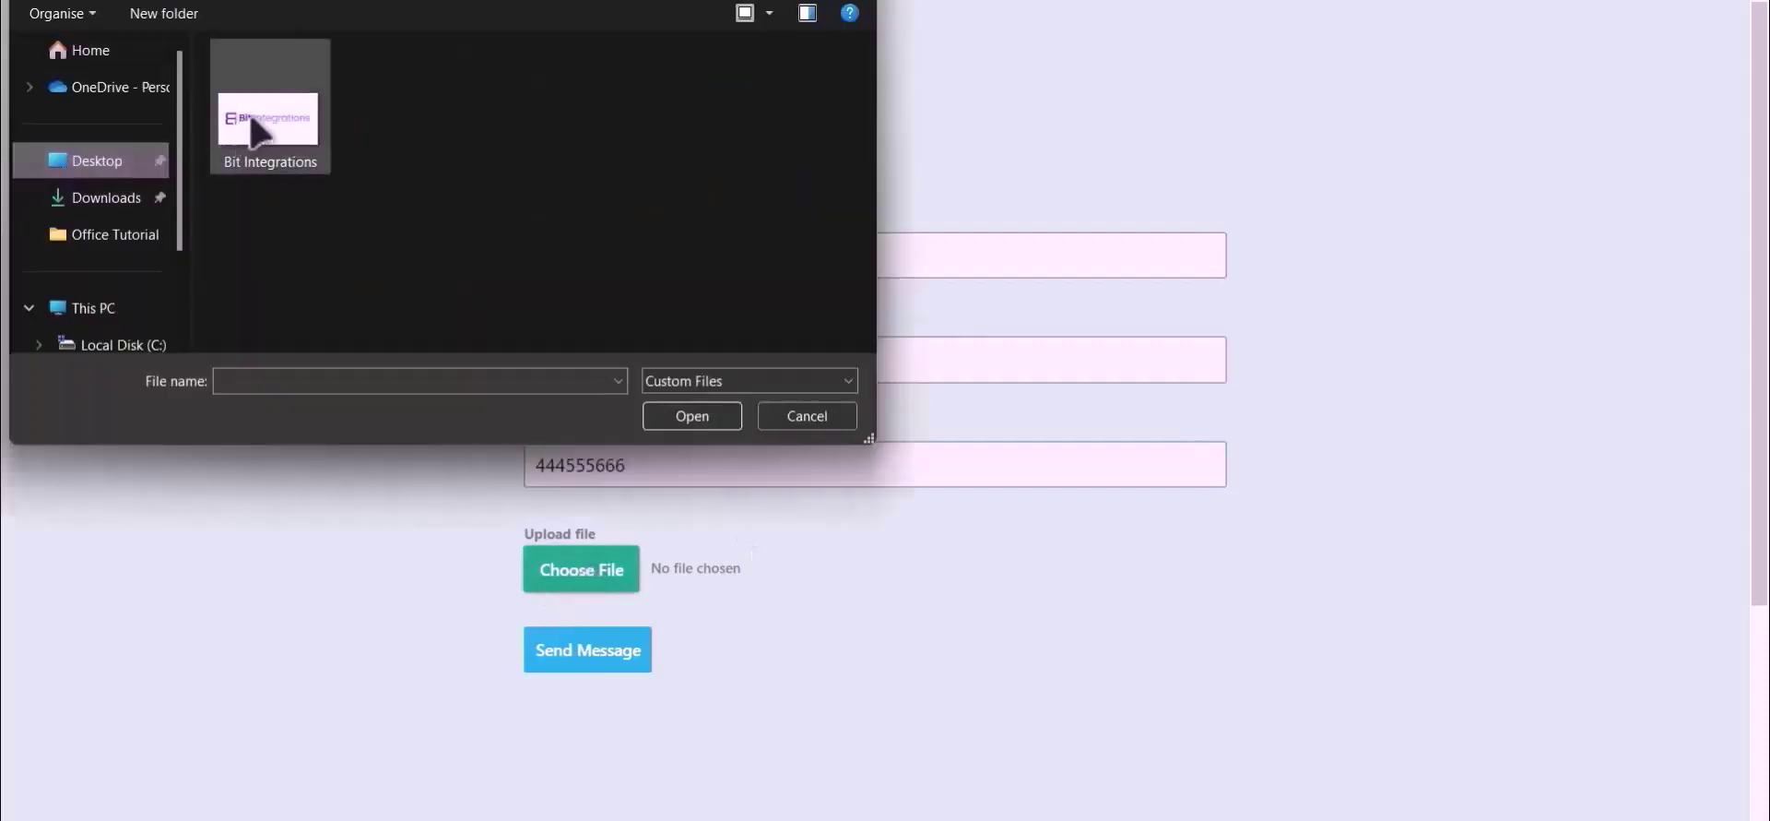
double_click(251, 125)
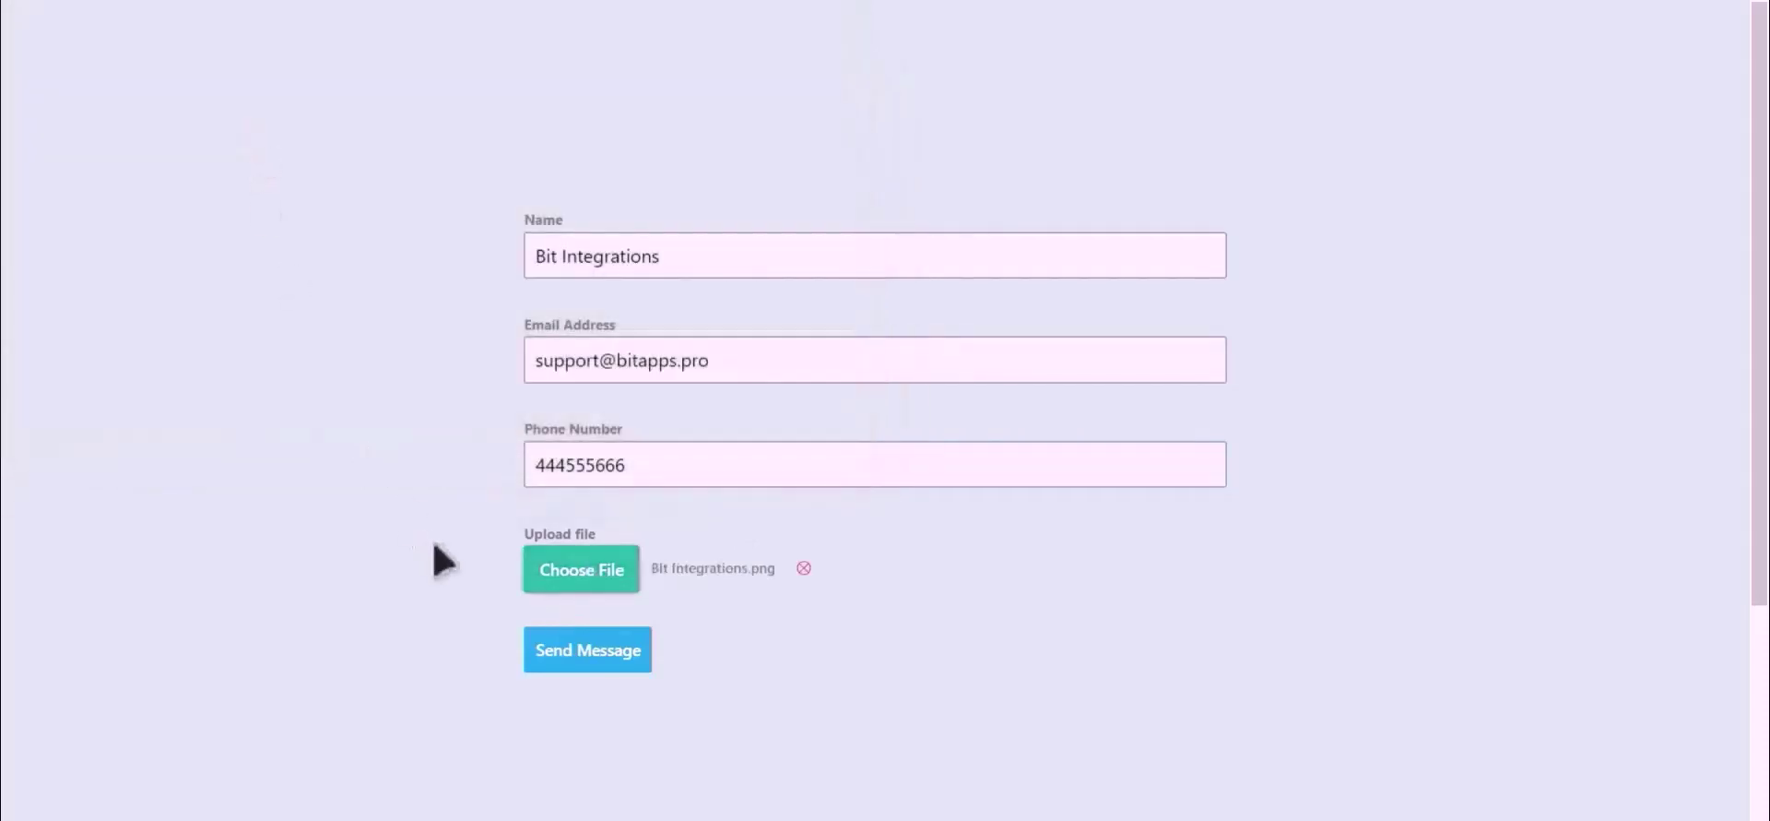
click(590, 659)
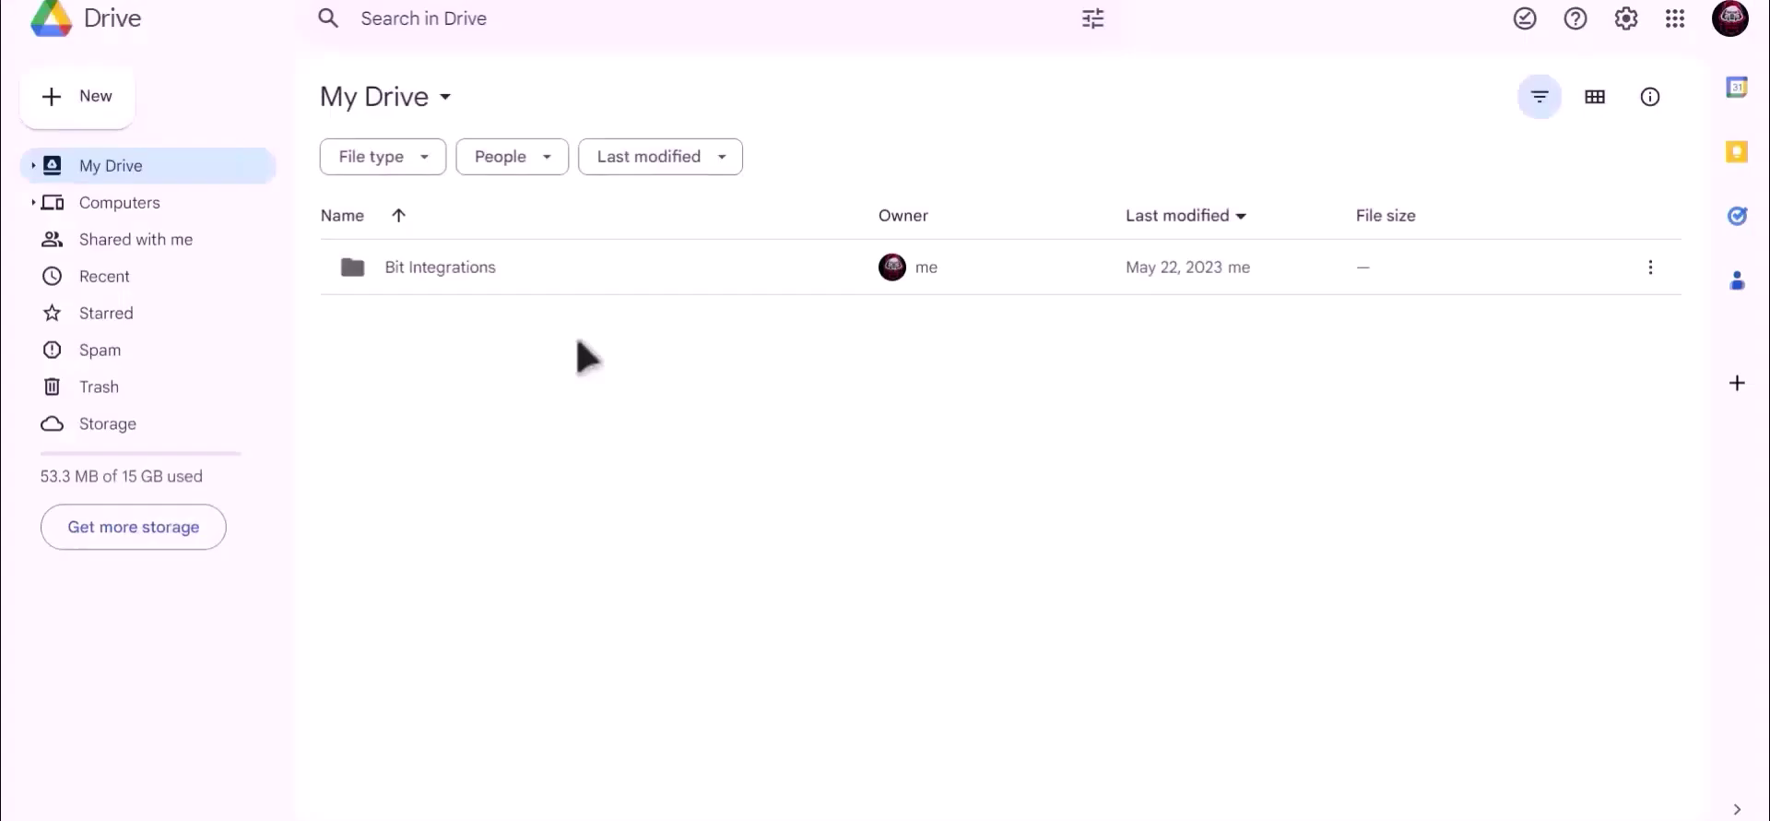
Open the Bit Integrations folder in My Drive to reveal the uploaded Bit-Integrations PNG.
click(413, 275)
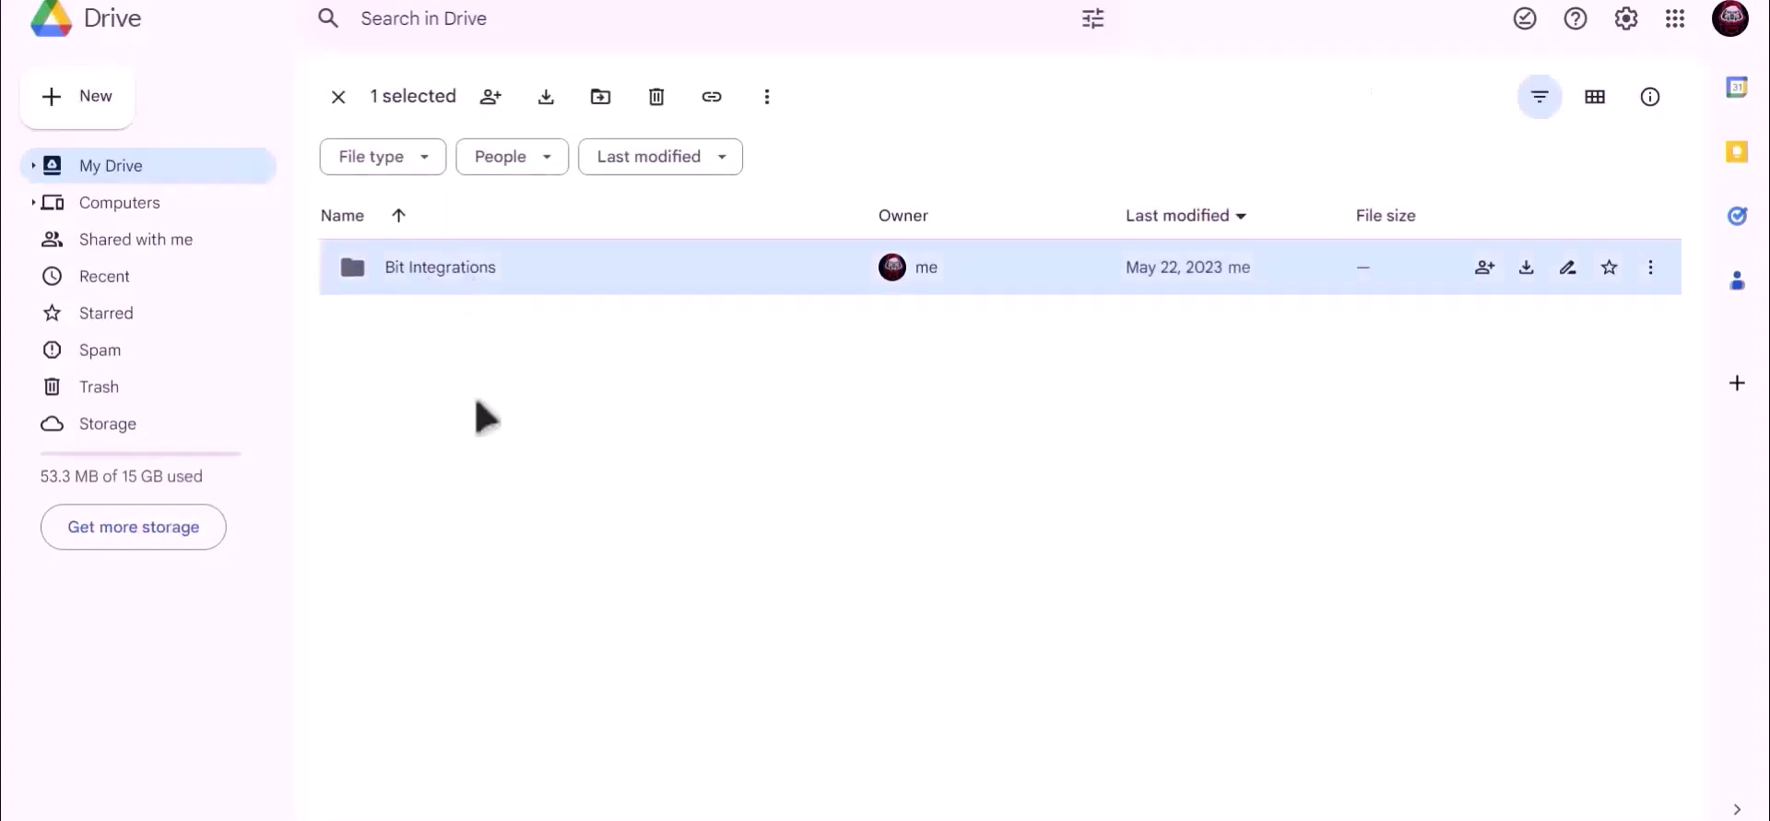
key(Return)
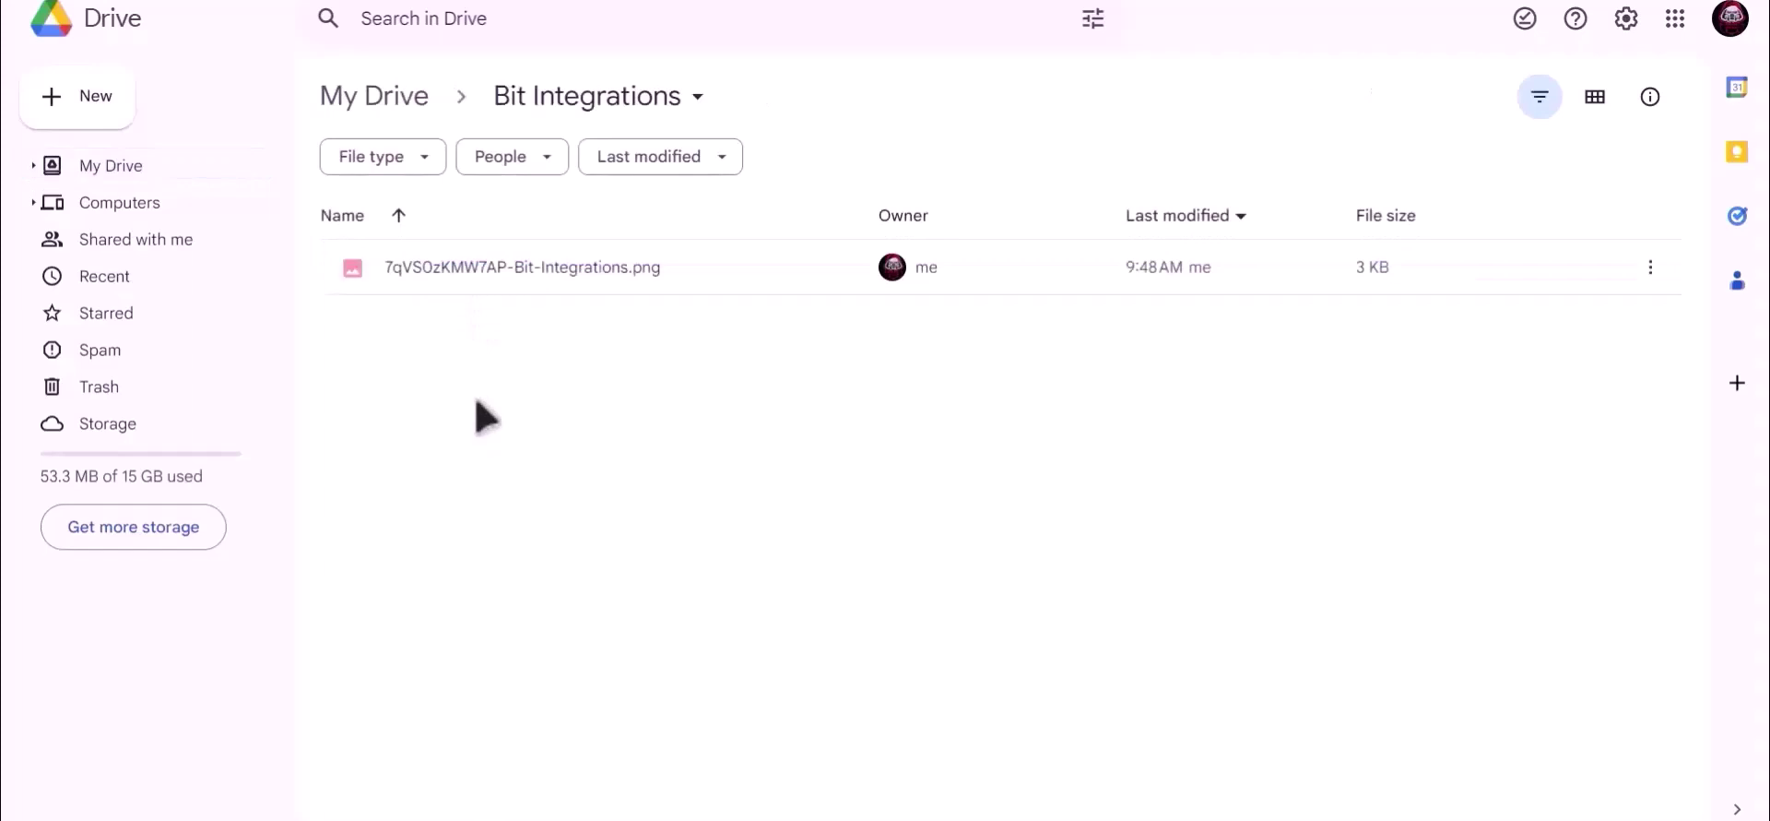